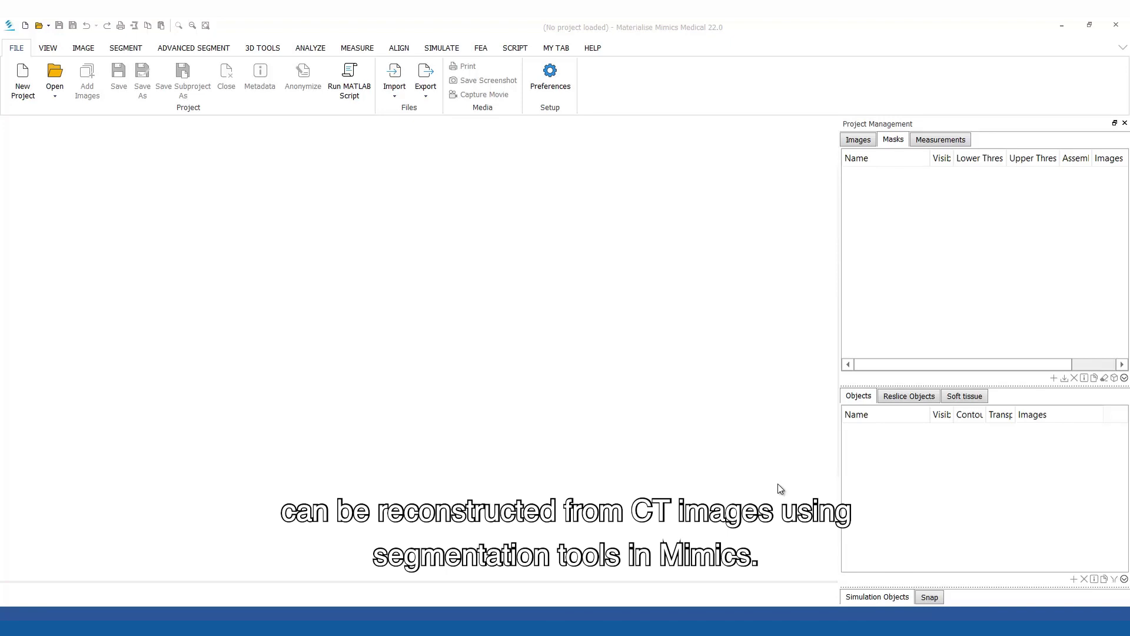
Step: Create a new project from the DICOM_LOWER_BODY folder, importing the Venogram 2.0 B31s CT series
{"action": "left_click", "coordinate": [23, 83]}
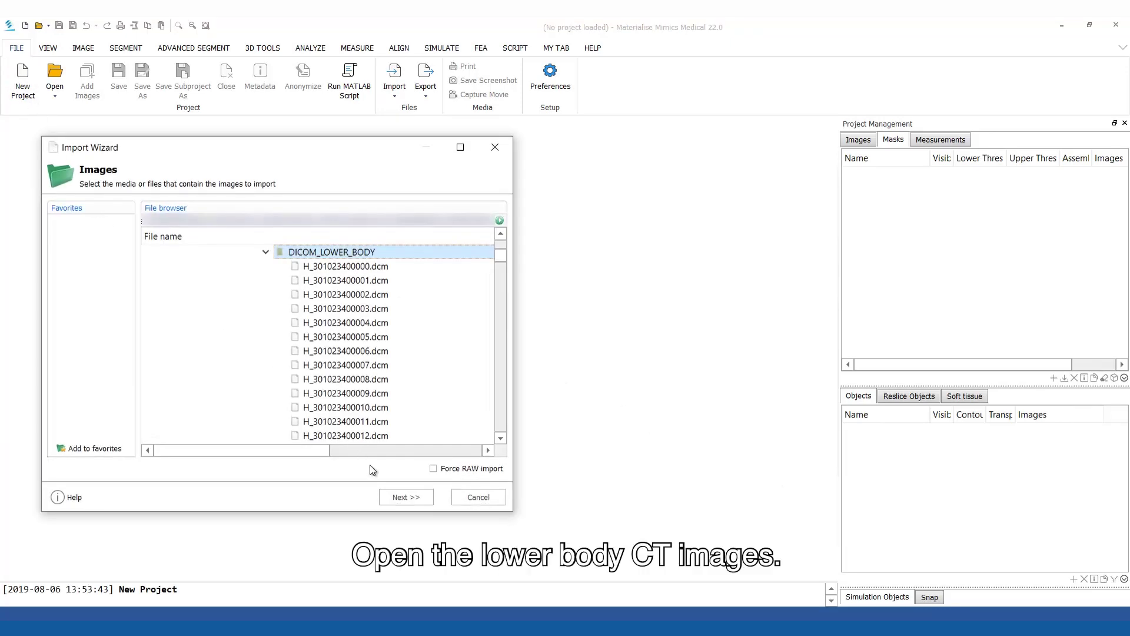
{"action": "left_click", "coordinate": [404, 500]}
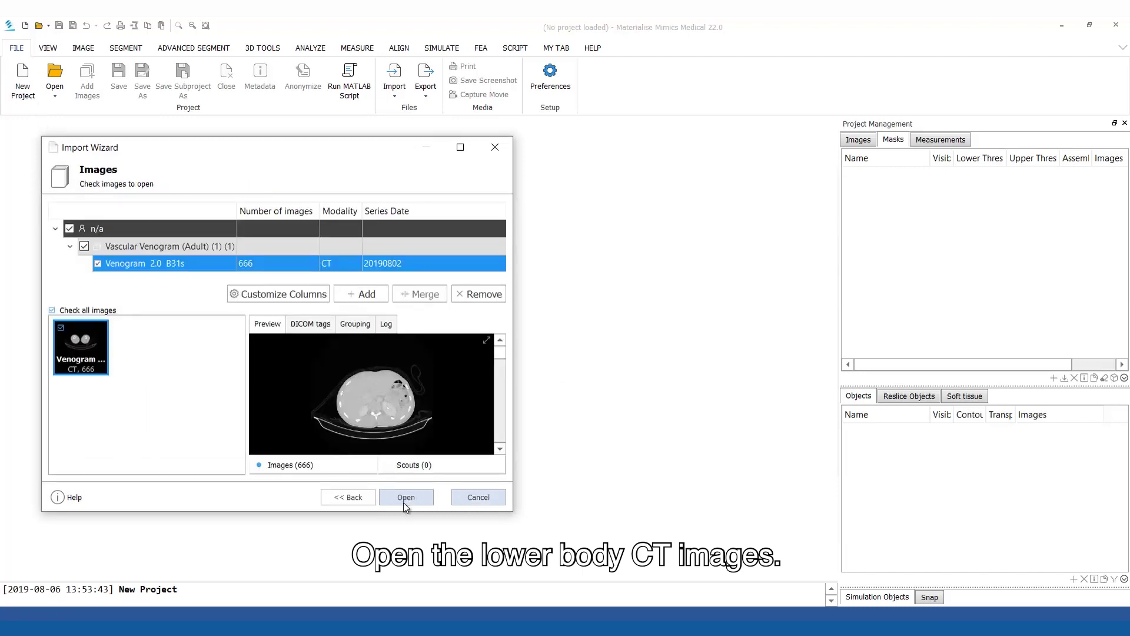
{"action": "left_click", "coordinate": [405, 497]}
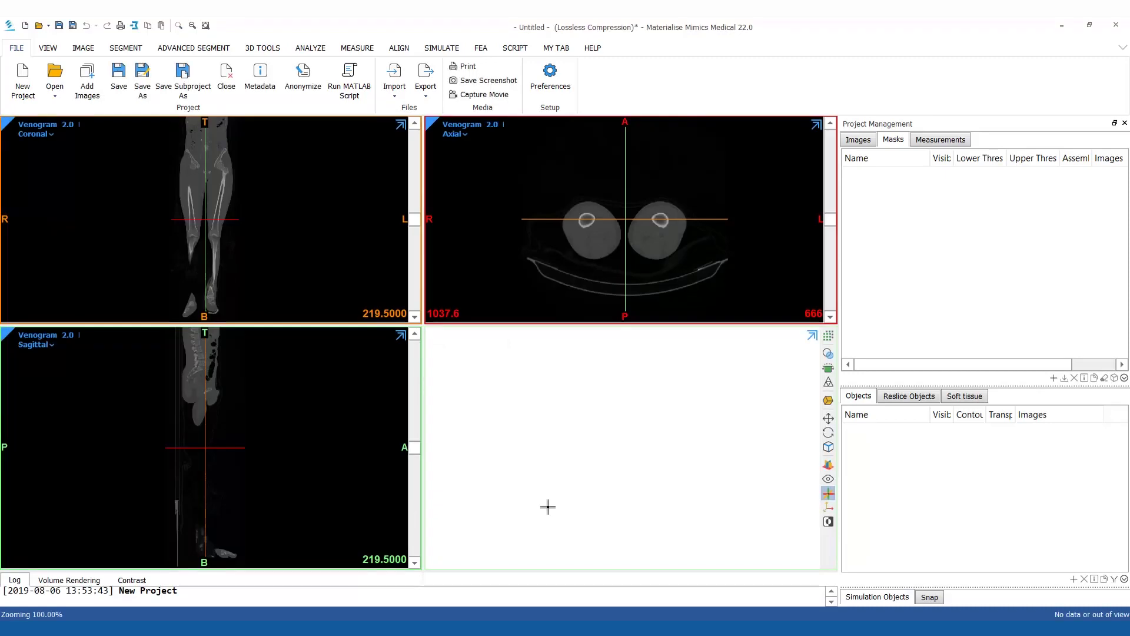
Step: Start a threshold mask with the Bone (CT) preset, 226 to 3064 HU, and turn on the 3D mask preview
{"action": "left_click", "coordinate": [125, 47]}
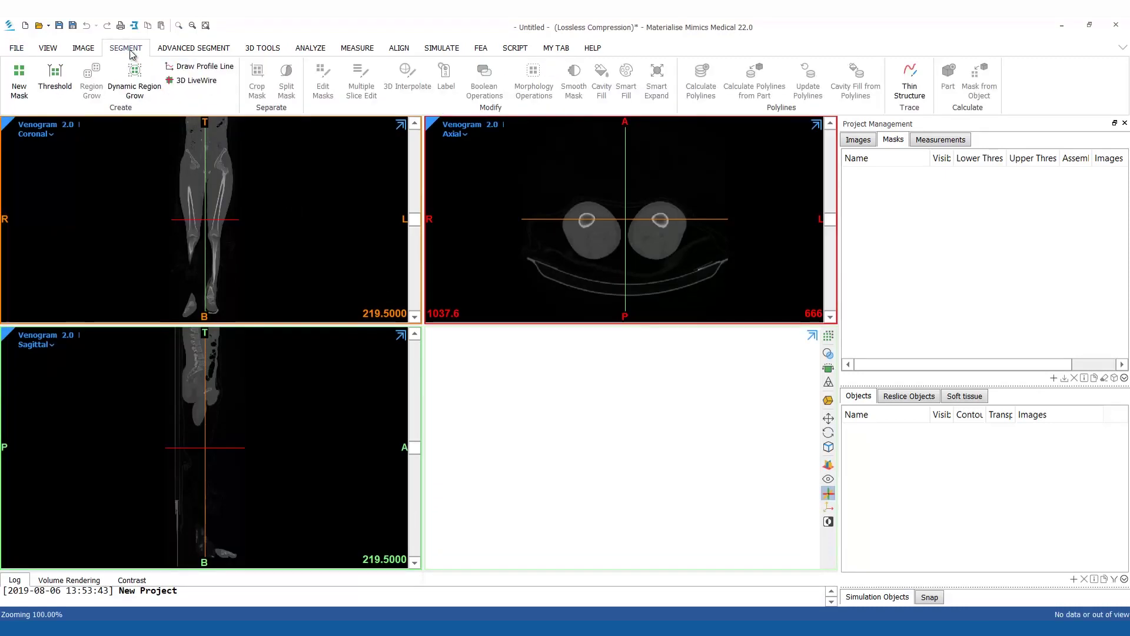
{"action": "left_click", "coordinate": [55, 86]}
{"action": "left_click_drag", "start_coordinate": [570, 219], "coordinate": [961, 346]}
{"action": "left_click", "coordinate": [829, 337]}
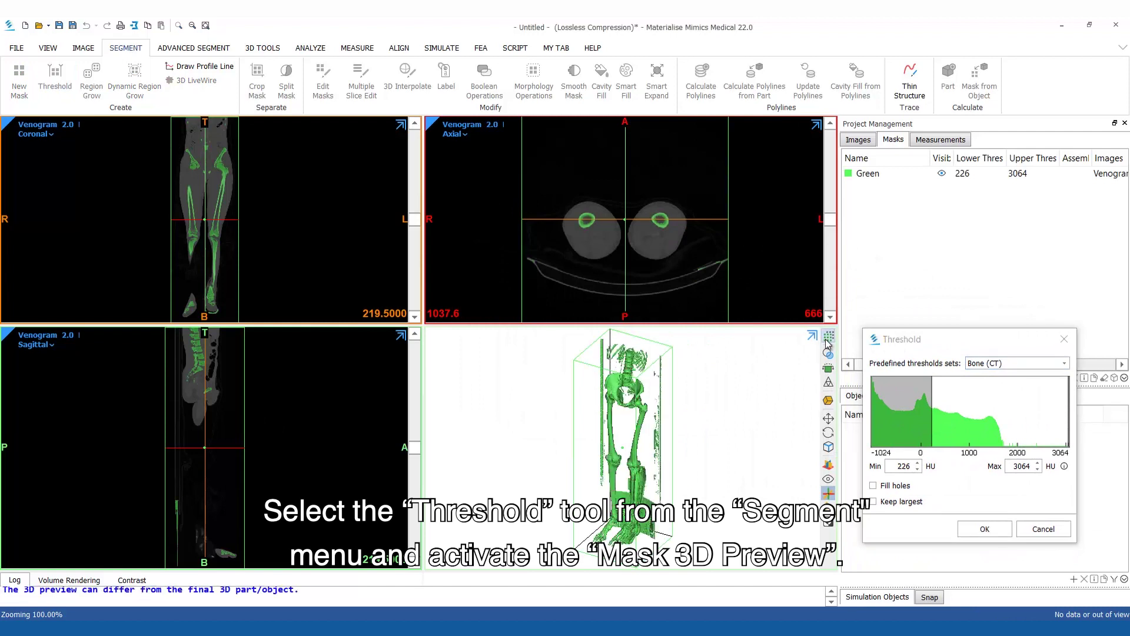
Step: Crop the threshold's bounding box to the lower legs from just above the knees, tighten its posterior side, and create the mask
{"action": "left_click_drag", "start_coordinate": [223, 120], "coordinate": [215, 226]}
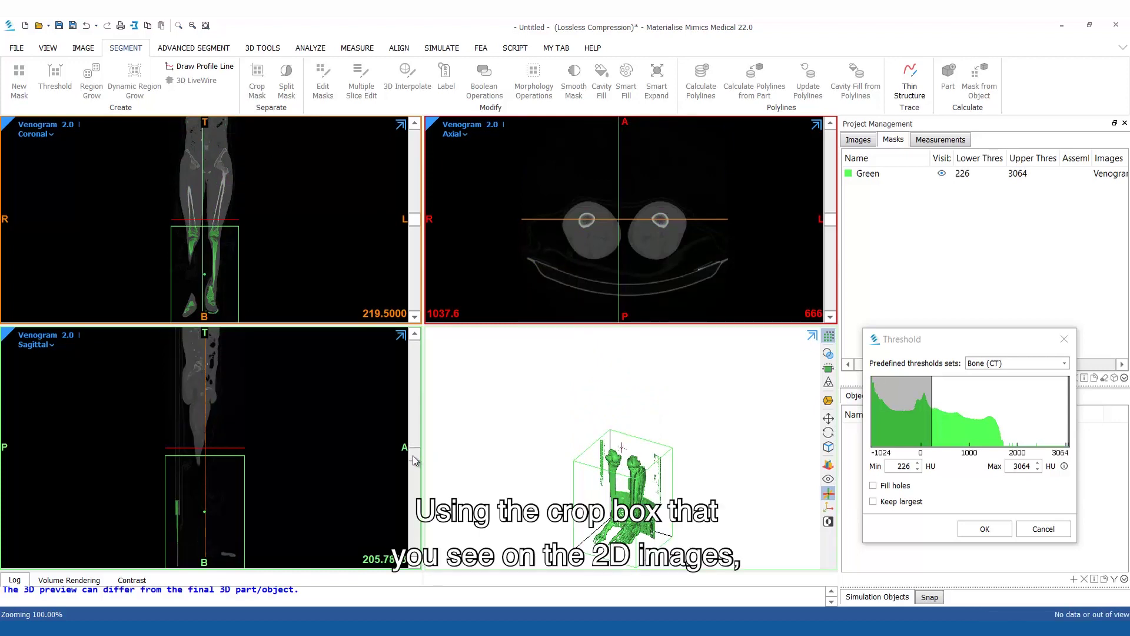
{"action": "left_click_drag", "start_coordinate": [413, 453], "coordinate": [415, 440]}
{"action": "left_click_drag", "start_coordinate": [166, 500], "coordinate": [181, 502]}
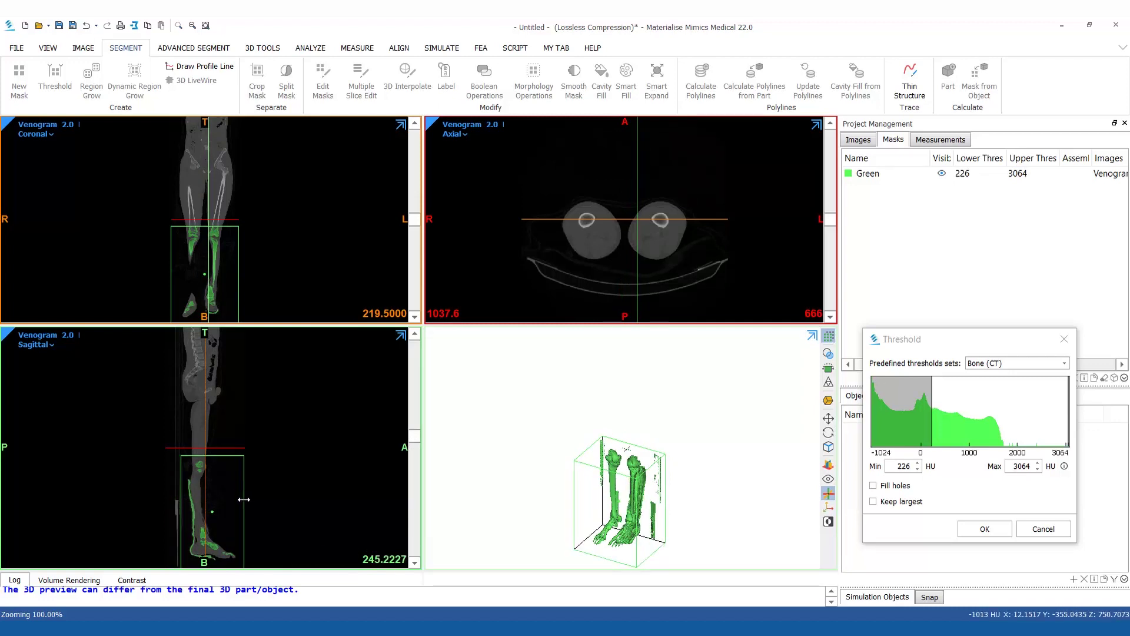
{"action": "scroll", "coordinate": [629, 515], "scroll_direction": "up", "scroll_amount": 4}
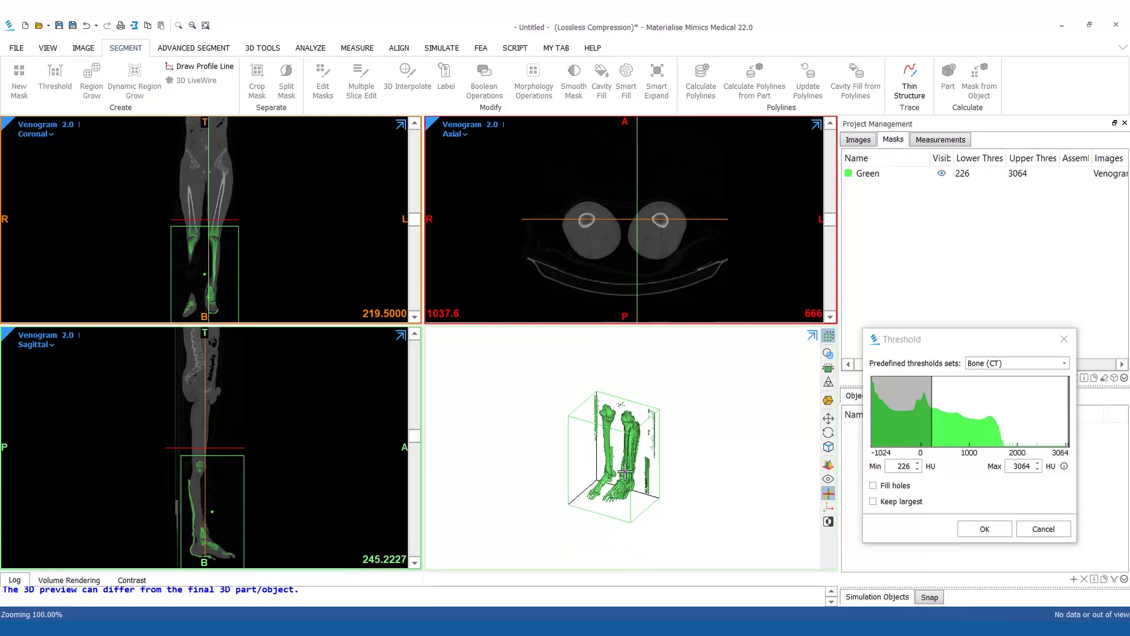
{"action": "left_click", "coordinate": [984, 529]}
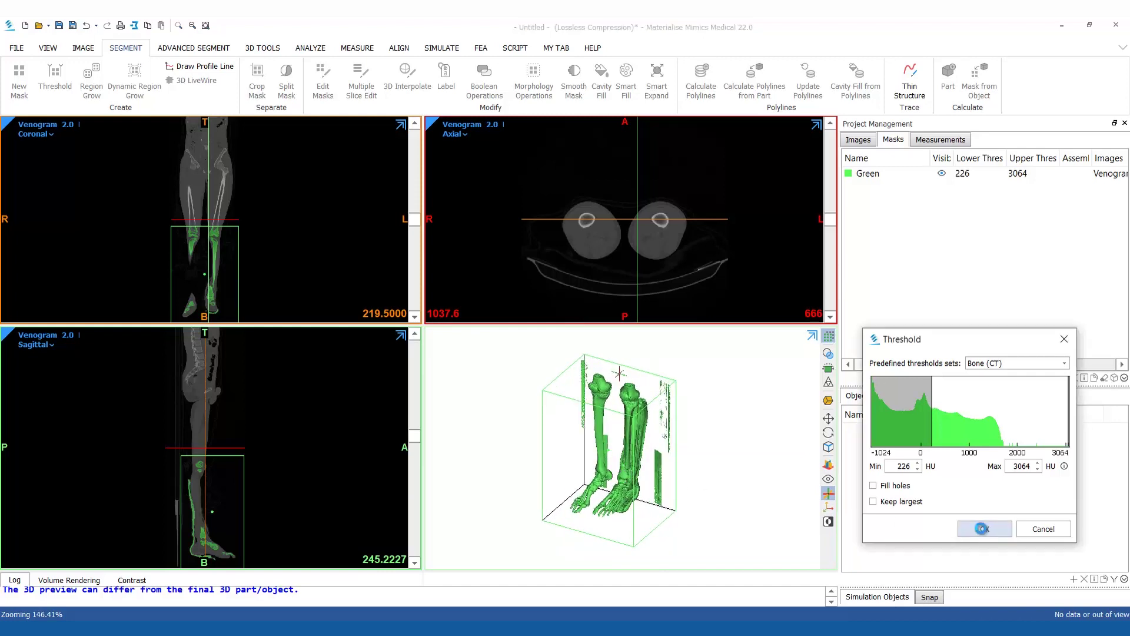
Step: Region-grow the lower left leg in the 3D preview from the Green mask into a new mask, keeping the original
{"action": "left_click", "coordinate": [868, 177]}
{"action": "key", "text": "space"}
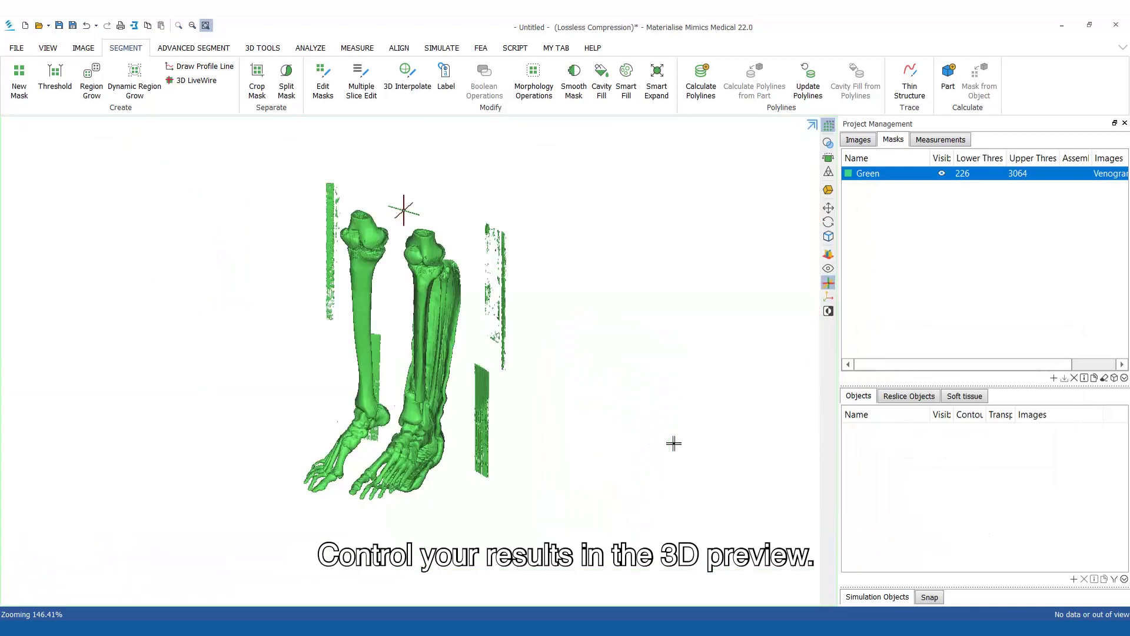
{"action": "left_click", "coordinate": [91, 85]}
{"action": "left_click", "coordinate": [418, 299]}
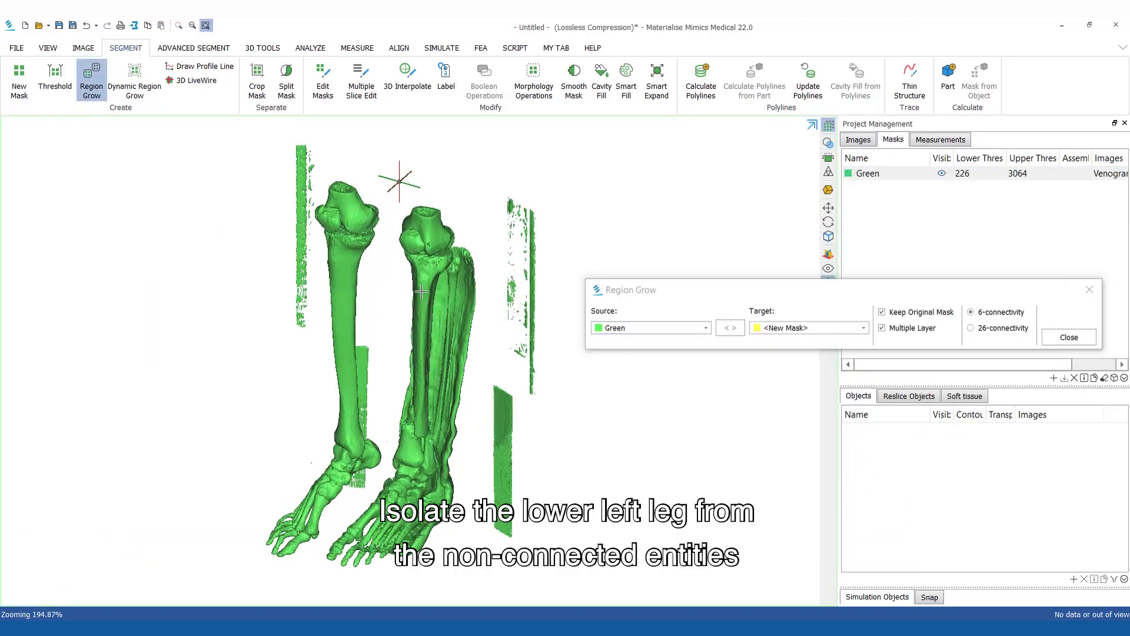
{"action": "left_click", "coordinate": [1051, 339]}
Step: Rename the new yellow mask as Left Tibia+Fibula+Foot
{"action": "double_click", "coordinate": [877, 191]}
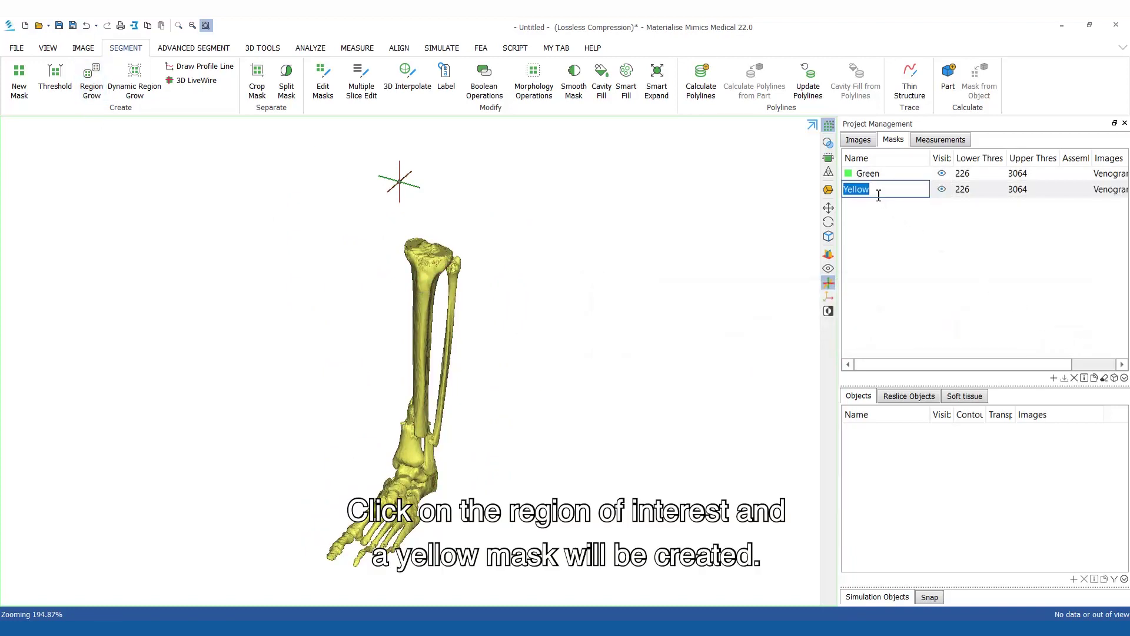
{"action": "type", "text": "Left Tibia+F"}
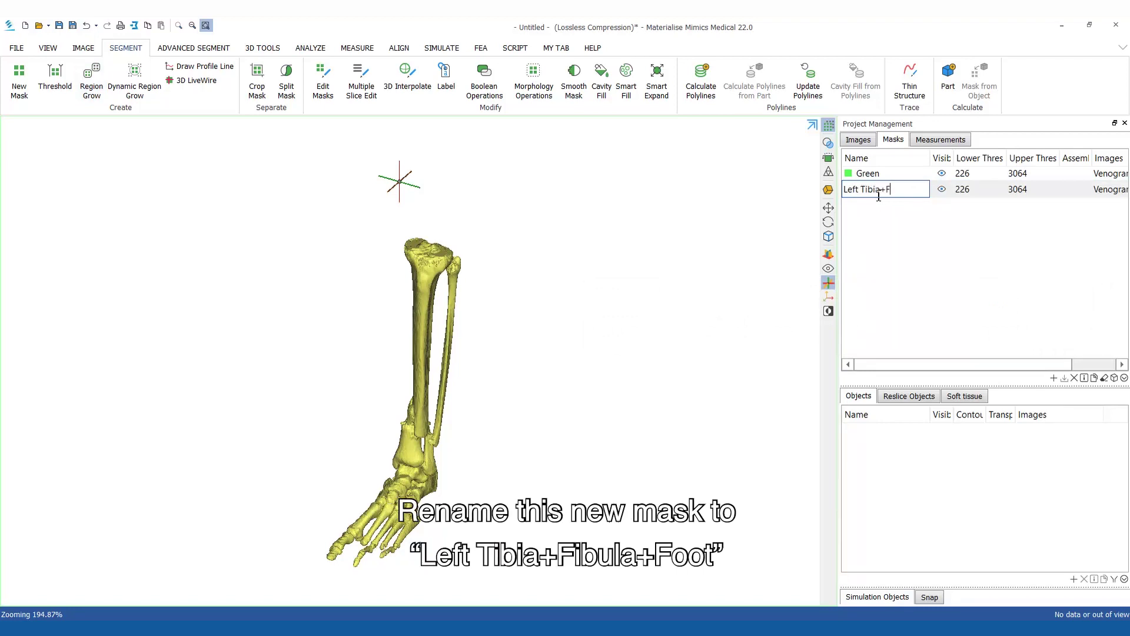
{"action": "type", "text": "ibula+Foot"}
{"action": "key", "text": "Return"}
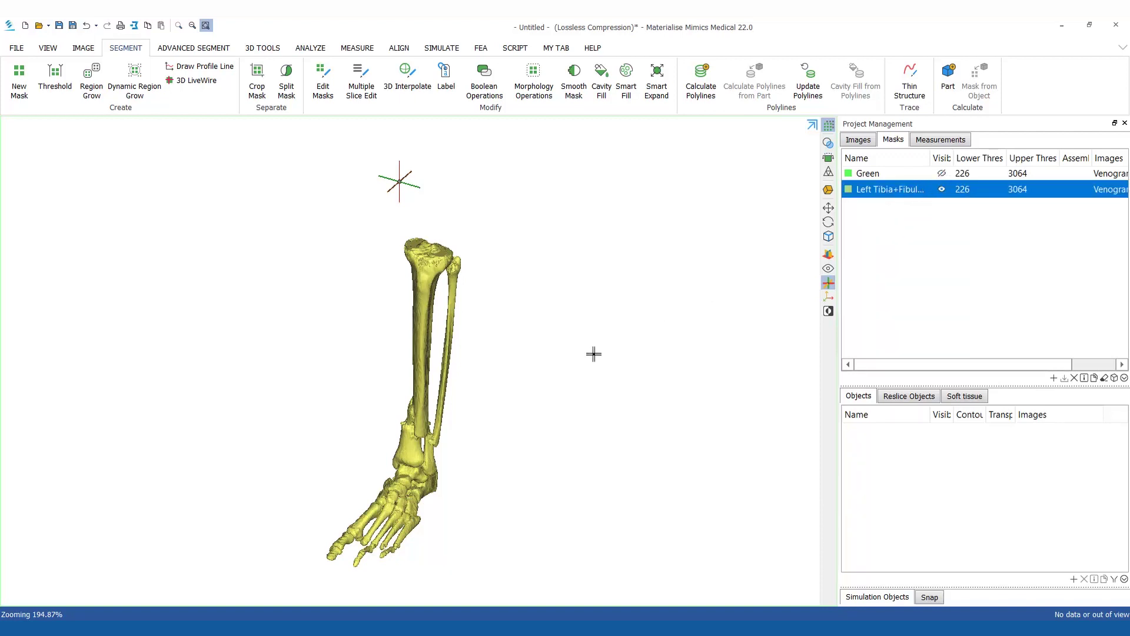
Step: Start Split Mask on the Left Tibia+Fibula+Foot mask and add three extra regions for a total of five
{"action": "key", "text": "space"}
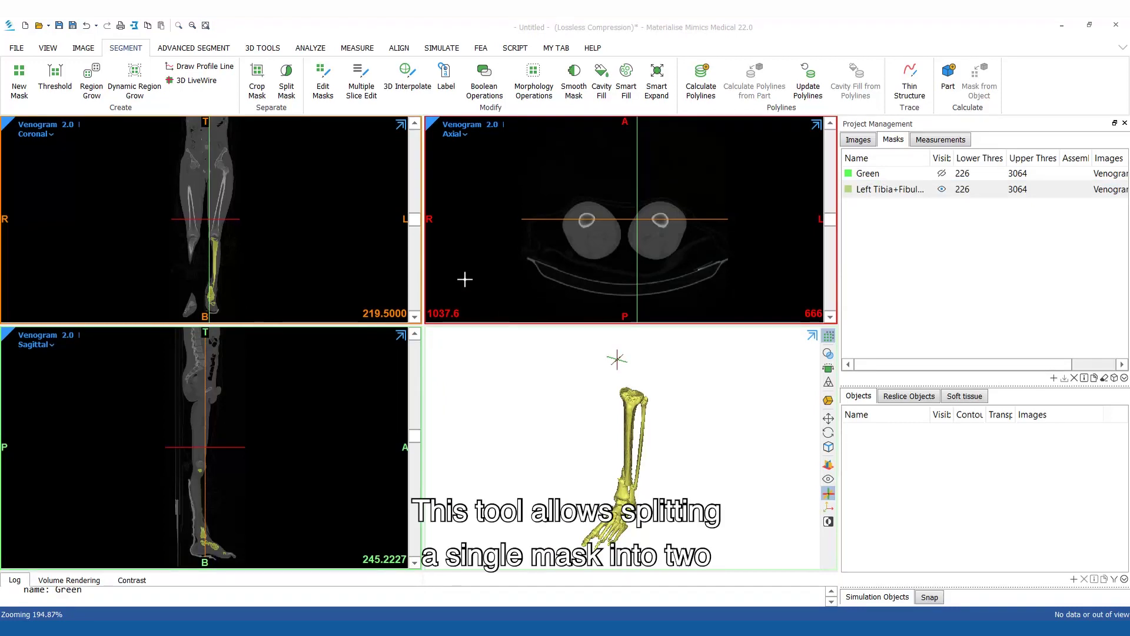
{"action": "left_click", "coordinate": [287, 80]}
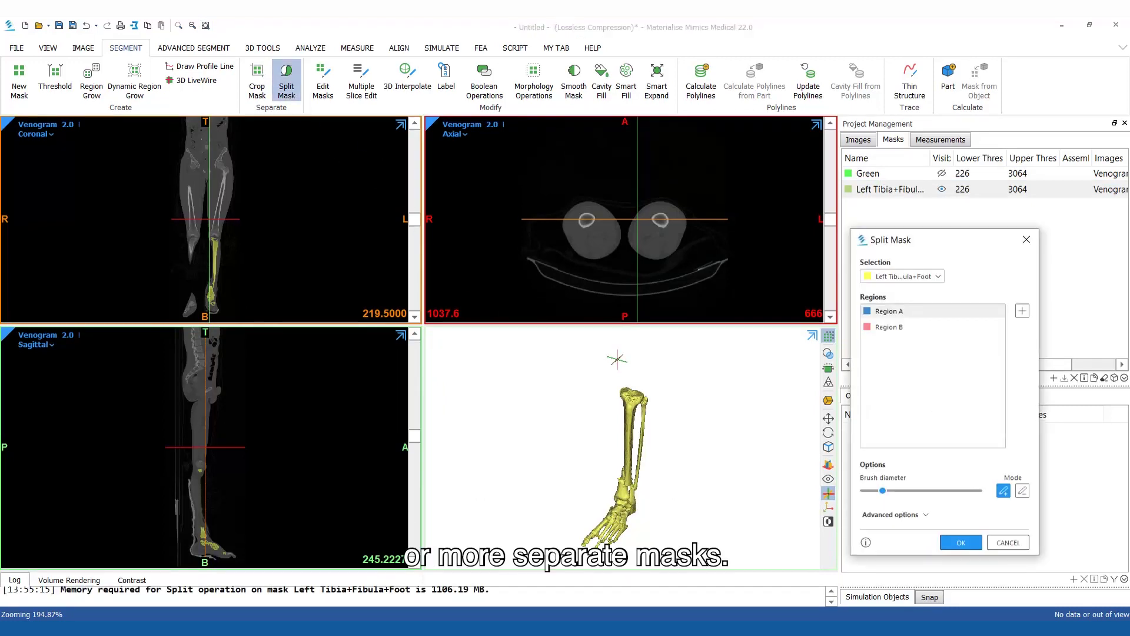
{"action": "left_click", "coordinate": [916, 325]}
{"action": "left_click", "coordinate": [937, 277]}
{"action": "left_click", "coordinate": [938, 298]}
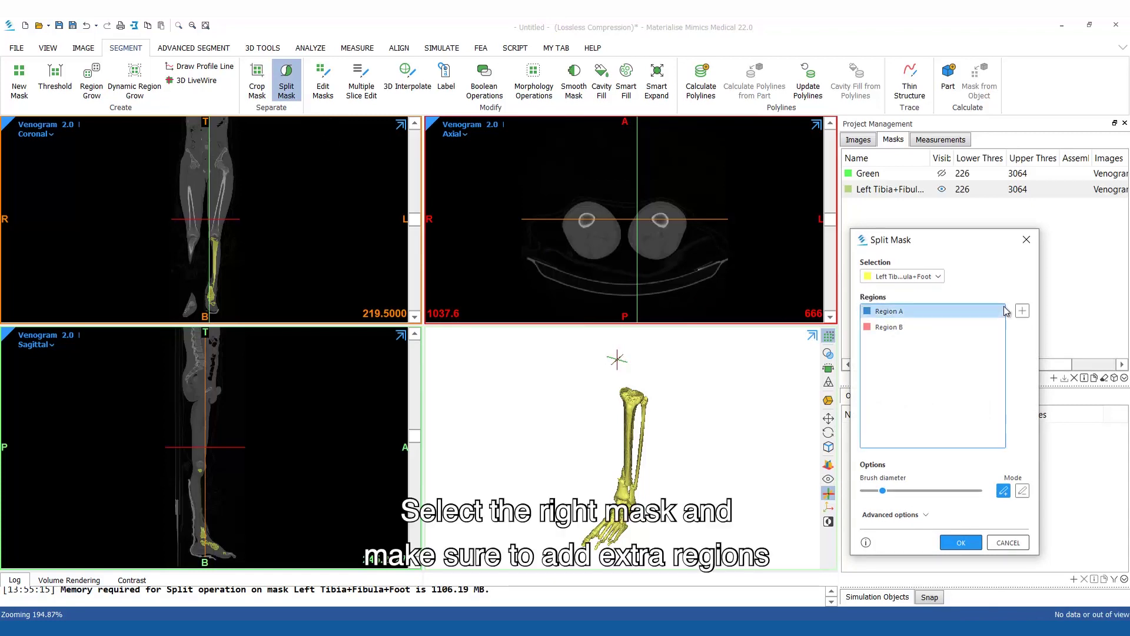
{"action": "left_click", "coordinate": [1022, 311]}
{"action": "left_click", "coordinate": [1023, 311]}
{"action": "left_click", "coordinate": [1023, 311]}
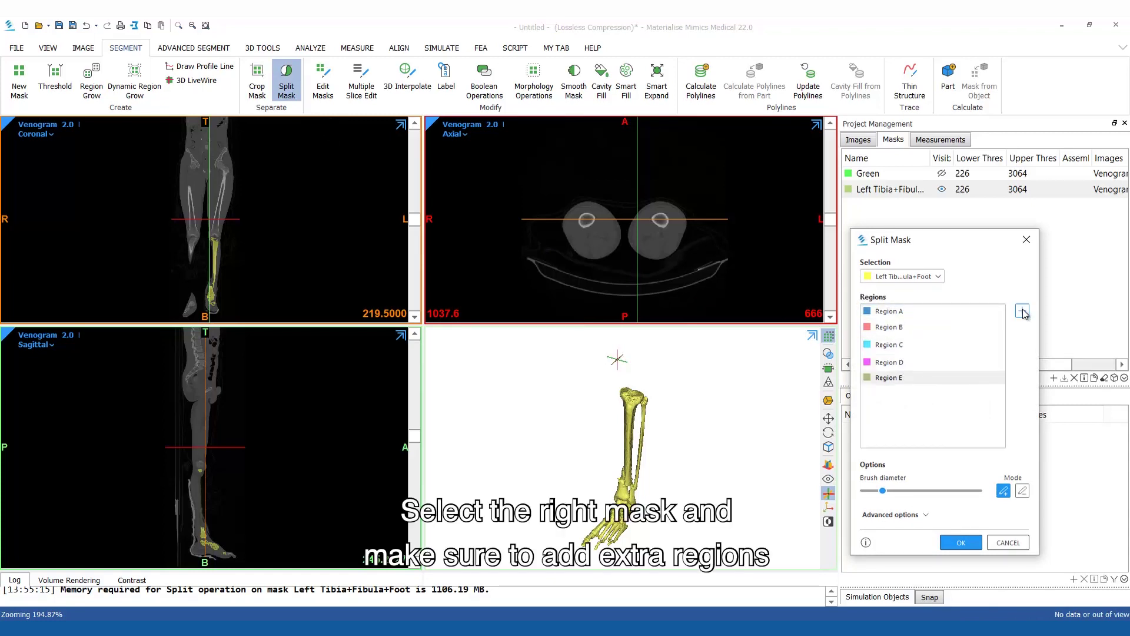
Step: Rename the five split regions as Left Tibia 1, Left Tibia 2, Left Fibula 1, Left Fibula 2 and Left Foot
{"action": "double_click", "coordinate": [916, 312]}
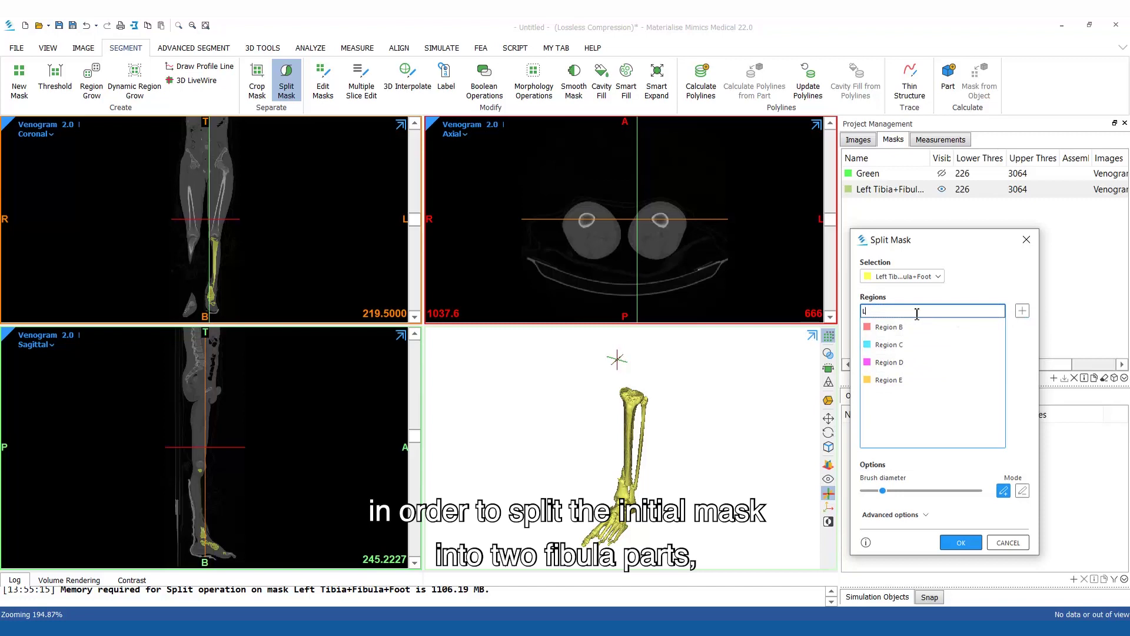
{"action": "type", "text": "Left Tibia 1"}
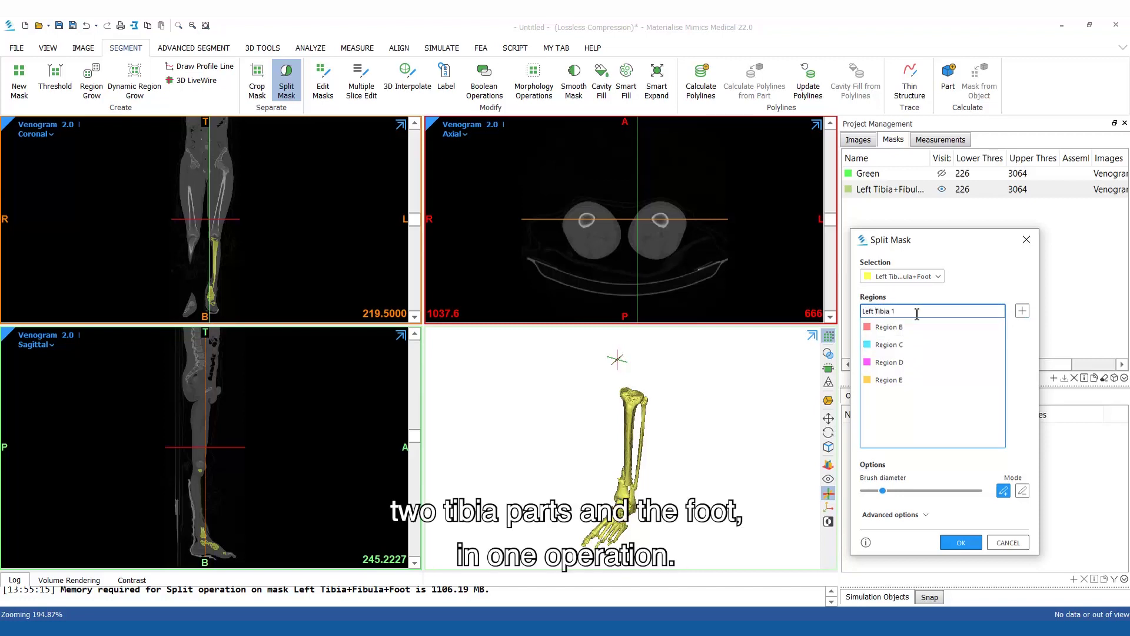
{"action": "key", "text": "Return"}
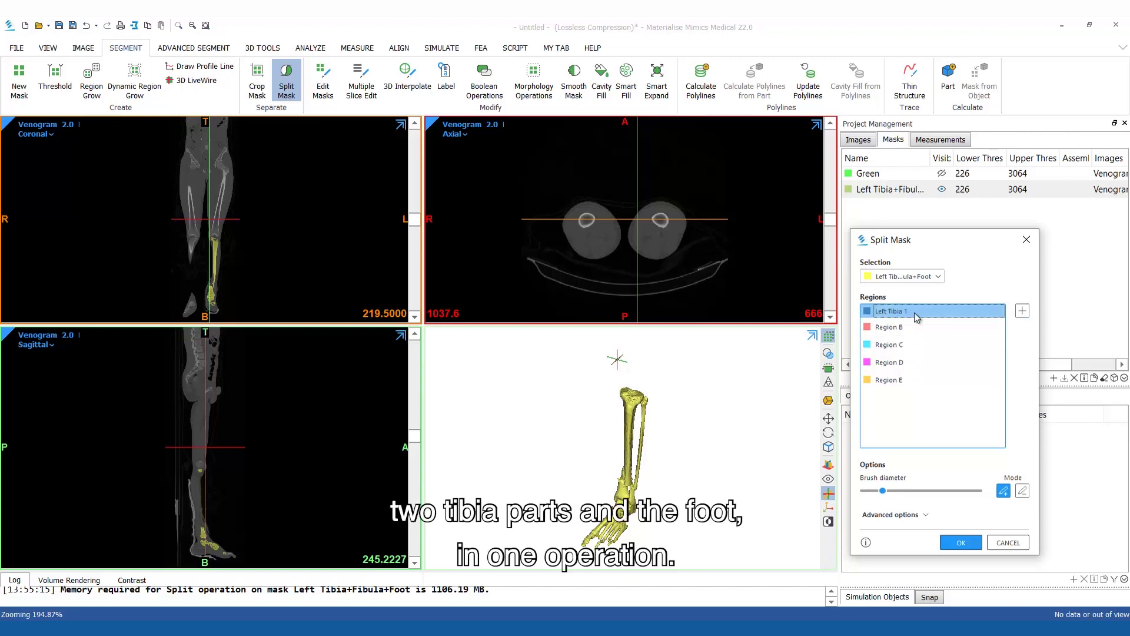
{"action": "double_click", "coordinate": [917, 328]}
{"action": "type", "text": "Left Tibia 2"}
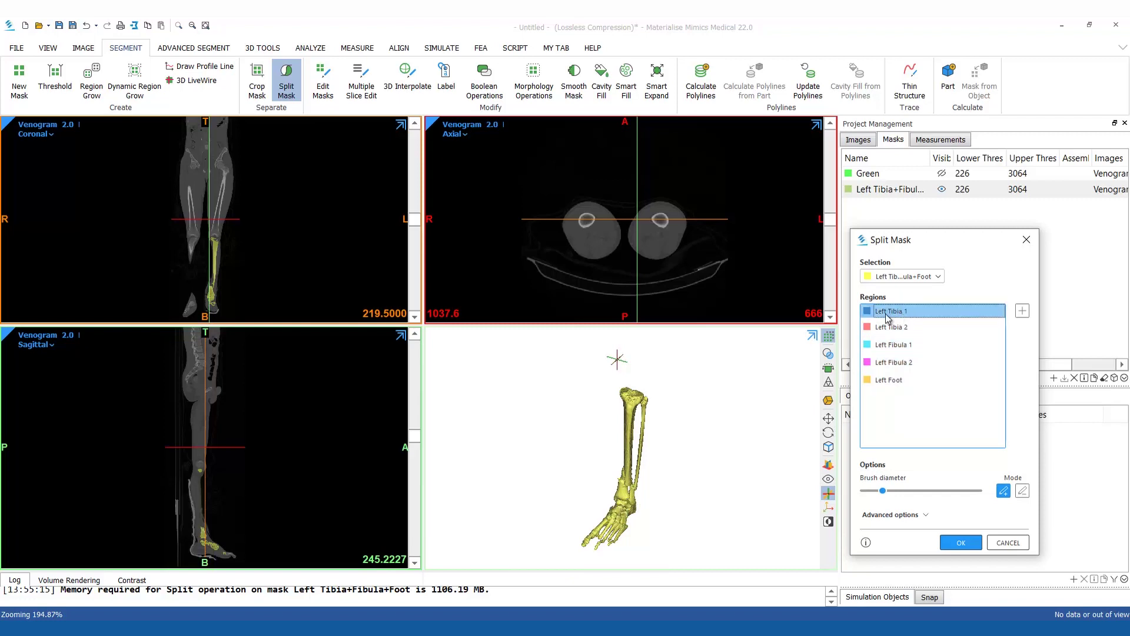
Step: Adjust the brush size and mark the upper tibia fragment as Left Tibia 1 on an enlarged coronal slice
{"action": "key", "text": "space"}
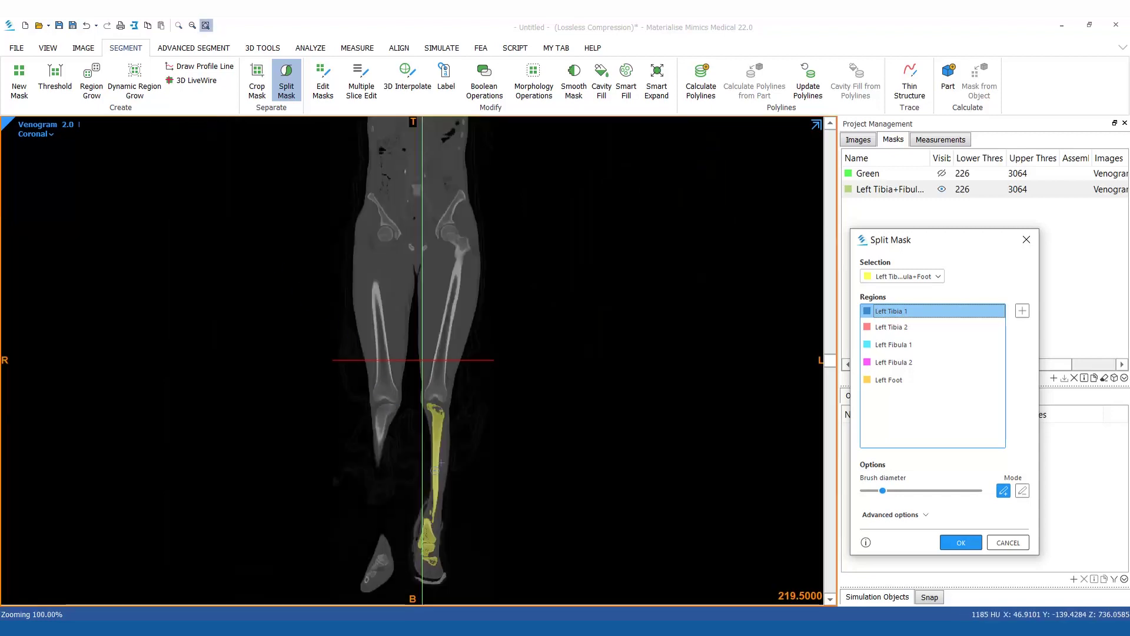
{"action": "right_click_drag", "start_coordinate": [448, 504], "coordinate": [450, 433], "text": "ctrl"}
{"action": "middle_click_drag", "start_coordinate": [436, 463], "coordinate": [453, 377]}
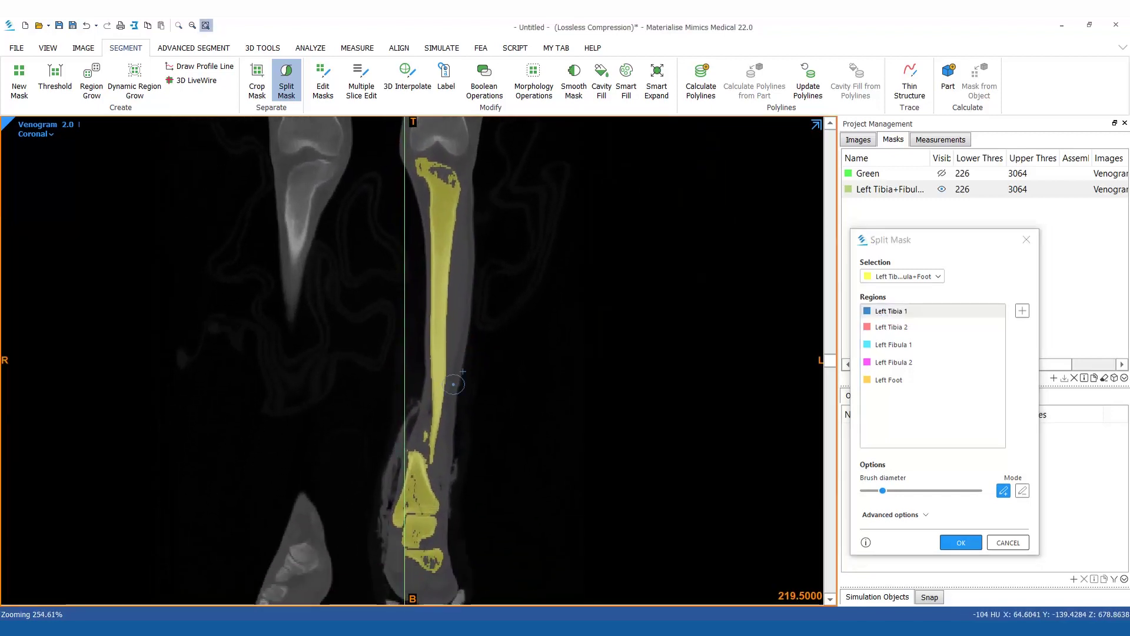
{"action": "left_click_drag", "start_coordinate": [452, 376], "coordinate": [445, 376], "text": "ctrl"}
{"action": "mouse_move", "coordinate": [445, 376]}
{"action": "right_mouse_down", "text": "ctrl"}
{"action": "mouse_move", "coordinate": [466, 377]}
{"action": "mouse_move", "coordinate": [451, 378]}
{"action": "right_mouse_up", "text": "ctrl"}
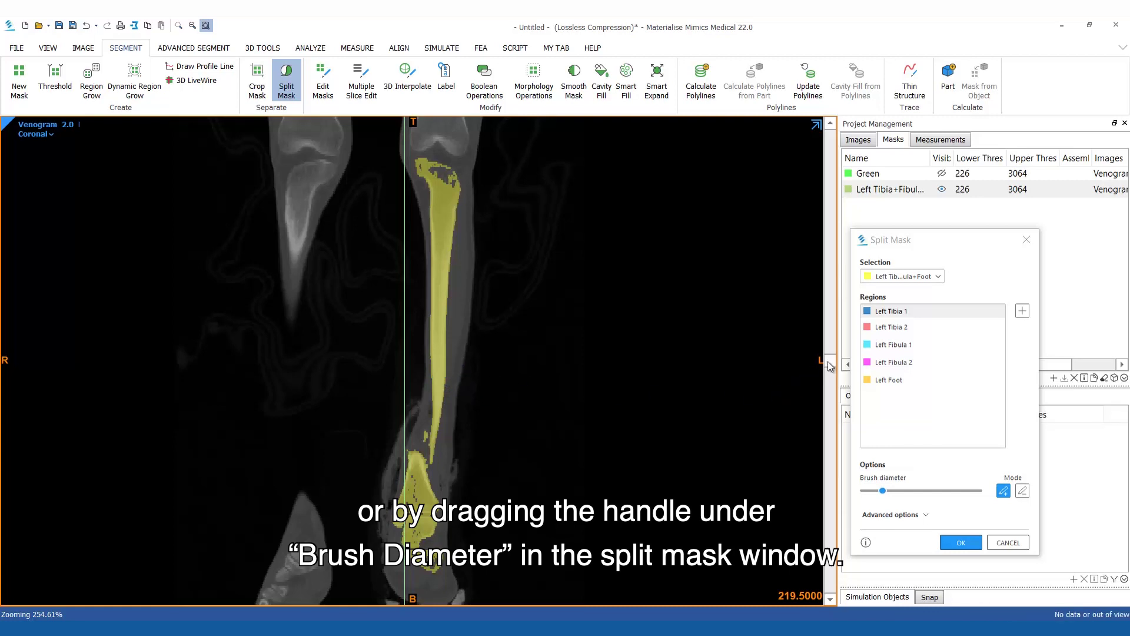
{"action": "left_click_drag", "start_coordinate": [828, 361], "coordinate": [829, 379]}
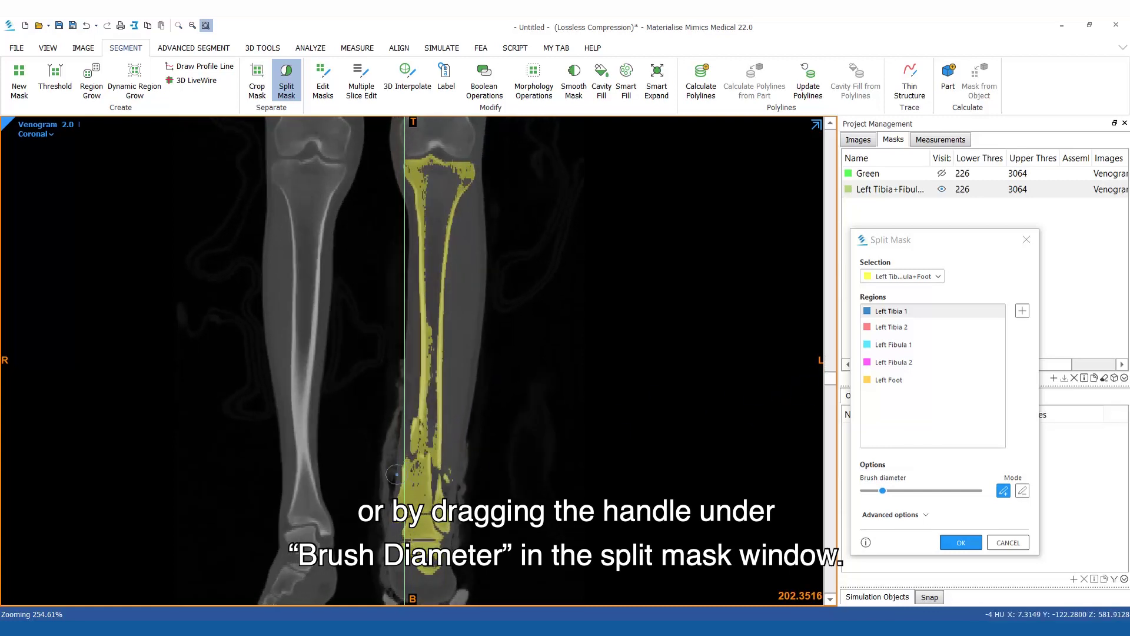
{"action": "scroll", "coordinate": [391, 474], "scroll_direction": "up", "scroll_amount": 2}
{"action": "mouse_move", "coordinate": [443, 224]}
{"action": "left_mouse_down"}
{"action": "mouse_move", "coordinate": [439, 184]}
{"action": "mouse_move", "coordinate": [438, 430]}
{"action": "mouse_move", "coordinate": [405, 447]}
{"action": "mouse_move", "coordinate": [417, 493]}
{"action": "left_mouse_up"}
Step: Mark the lower tibia fragment as Left Tibia 2 and the lower fibula fragment as Left Fibula 2 on coronal slices
{"action": "left_click", "coordinate": [918, 327]}
{"action": "scroll", "coordinate": [457, 467], "scroll_direction": "up", "scroll_amount": 17}
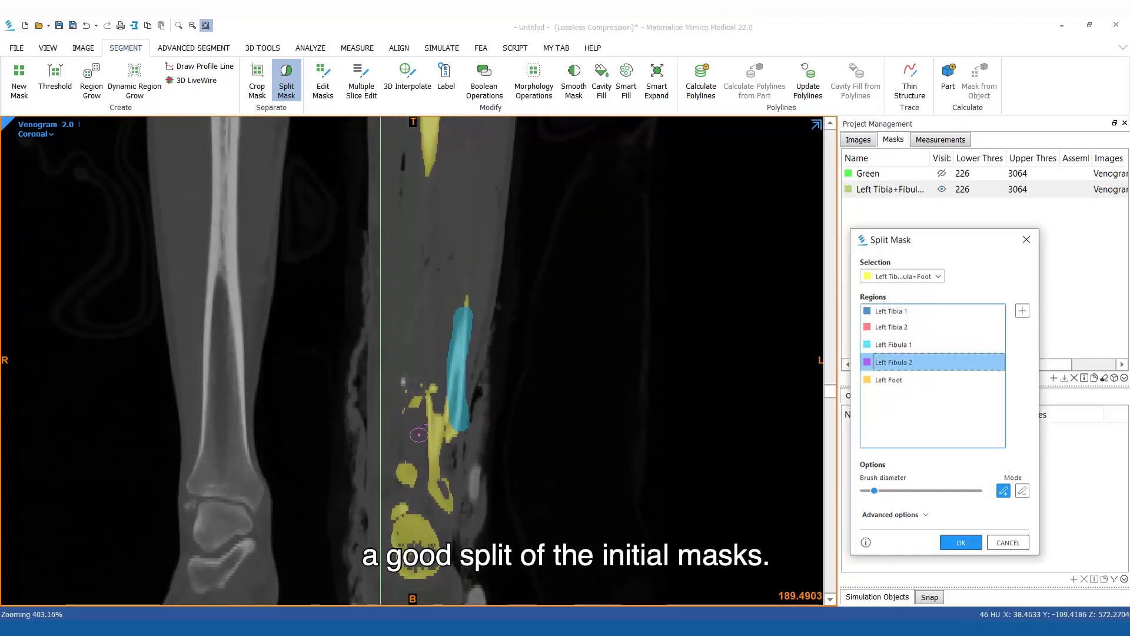
{"action": "scroll", "coordinate": [419, 434], "scroll_direction": "up", "scroll_amount": 7}
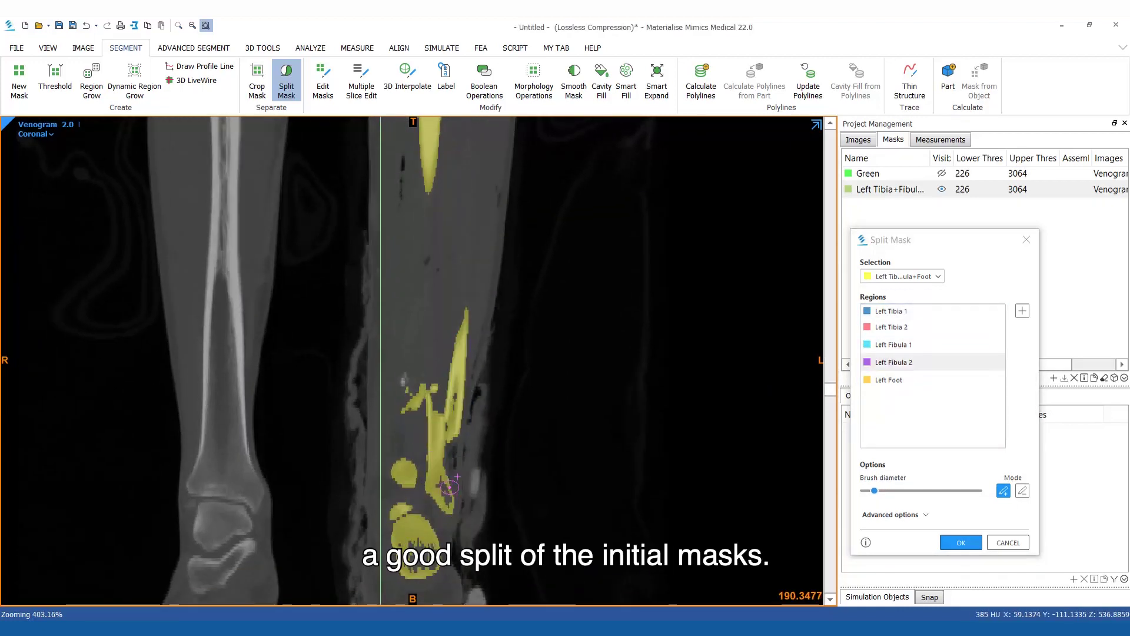
{"action": "scroll", "coordinate": [449, 479], "scroll_direction": "down", "scroll_amount": 4}
{"action": "left_click_drag", "start_coordinate": [447, 489], "coordinate": [435, 423]}
Step: Mark the upper fibula fragment as Left Fibula 1 and the foot bones as Left Foot on coronal slices
{"action": "left_click", "coordinate": [893, 345]}
{"action": "left_click_drag", "start_coordinate": [468, 359], "coordinate": [454, 406]}
{"action": "left_click", "coordinate": [889, 380]}
{"action": "scroll", "coordinate": [505, 499], "scroll_direction": "up", "scroll_amount": 15}
{"action": "left_click_drag", "start_coordinate": [394, 497], "coordinate": [418, 511]}
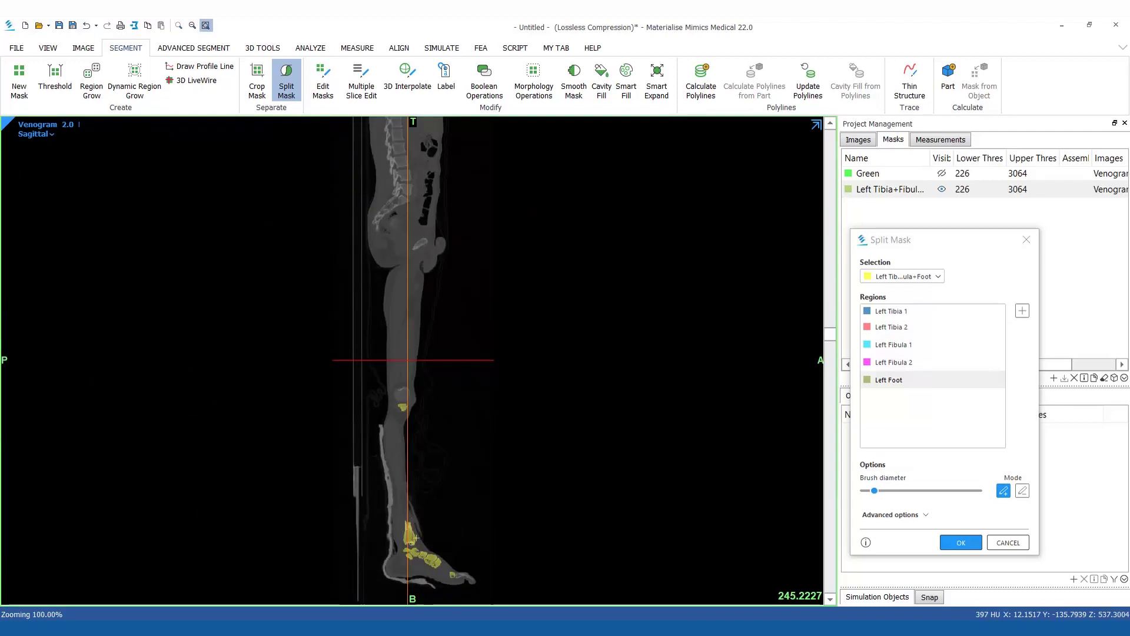
Step: Mark the upper and lower tibia fragments as Left Tibia 1 and Left Tibia 2 on an enlarged sagittal slice
{"action": "left_click", "coordinate": [888, 311]}
{"action": "left_click_drag", "start_coordinate": [822, 315], "coordinate": [823, 312]}
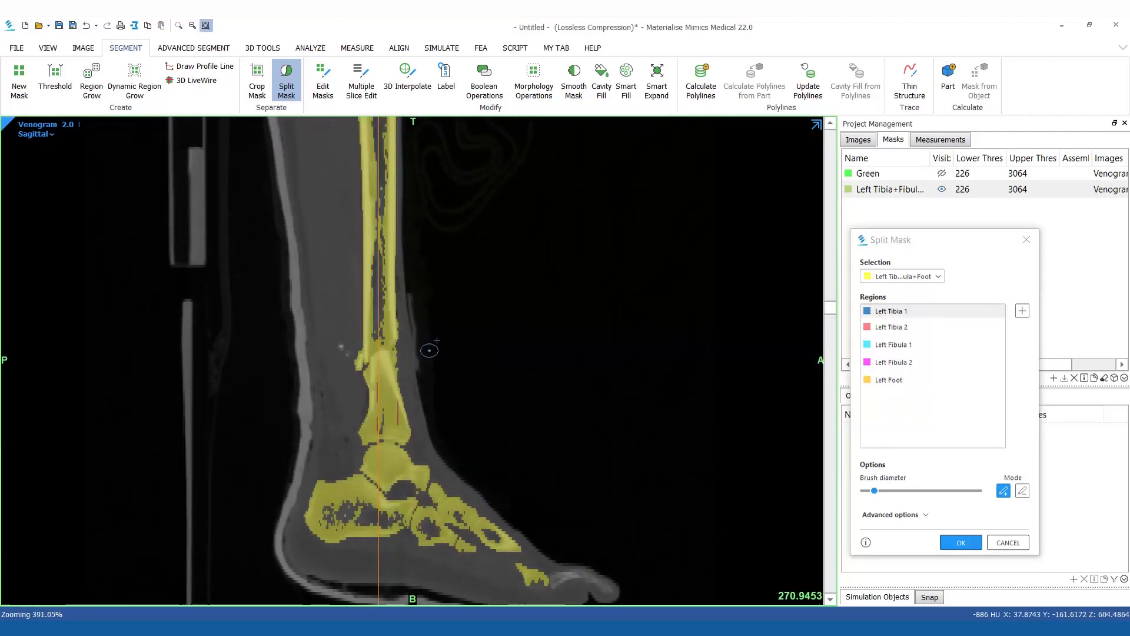
{"action": "left_click_drag", "start_coordinate": [381, 141], "coordinate": [380, 329]}
{"action": "left_click", "coordinate": [891, 327]}
{"action": "left_click_drag", "start_coordinate": [388, 371], "coordinate": [389, 427]}
Step: Mark the fibula fragments as Left Fibula 1 and Left Fibula 2 on sagittal slices and apply the mask split
{"action": "left_click", "coordinate": [894, 345]}
{"action": "left_click_drag", "start_coordinate": [829, 311], "coordinate": [830, 299]}
{"action": "left_click", "coordinate": [894, 362]}
{"action": "left_click_drag", "start_coordinate": [359, 407], "coordinate": [364, 452]}
{"action": "left_click", "coordinate": [954, 545]}
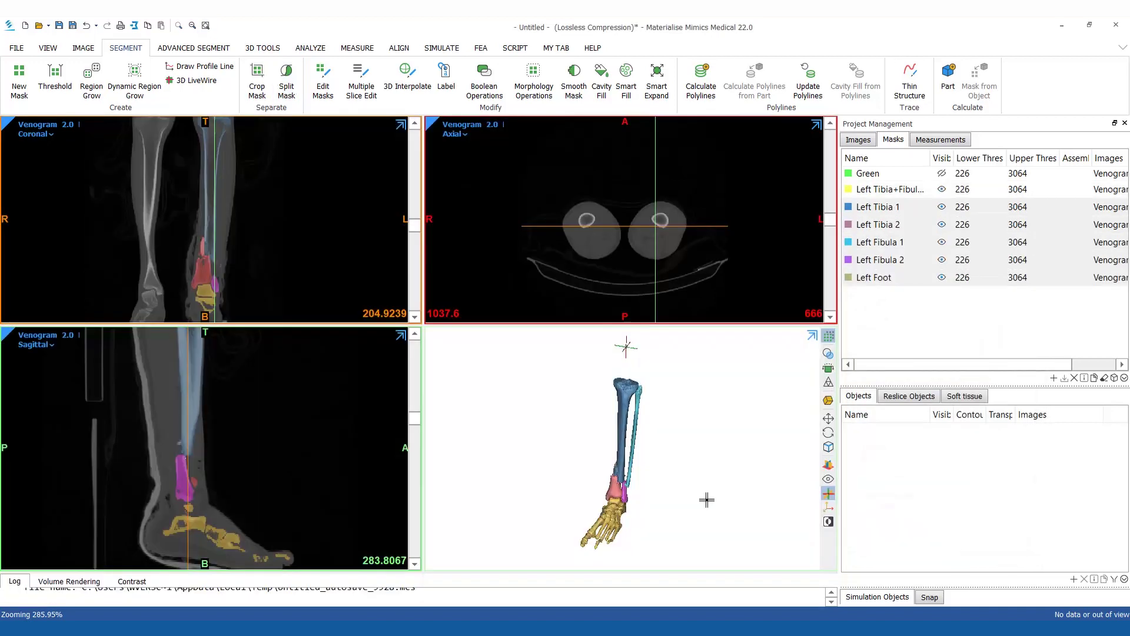
Step: Examine the separated tibia, fibula and foot masks from several angles in the enlarged 3D preview
{"action": "key", "text": "space"}
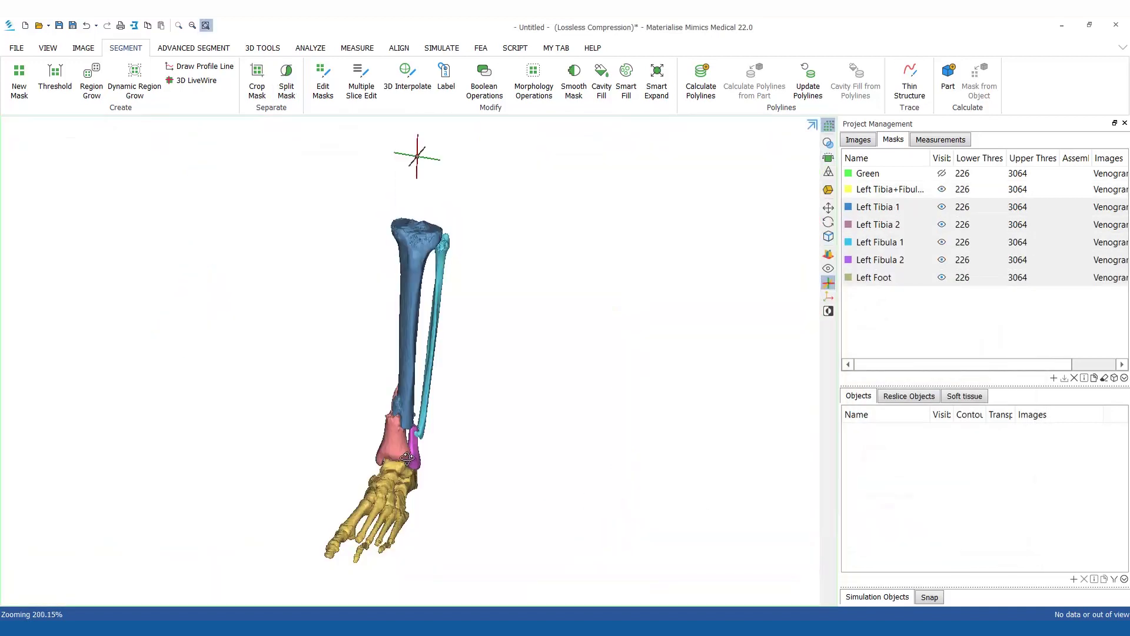
{"action": "right_click_drag", "start_coordinate": [406, 458], "coordinate": [608, 534]}
{"action": "scroll", "coordinate": [352, 398], "scroll_direction": "up", "scroll_amount": 5}
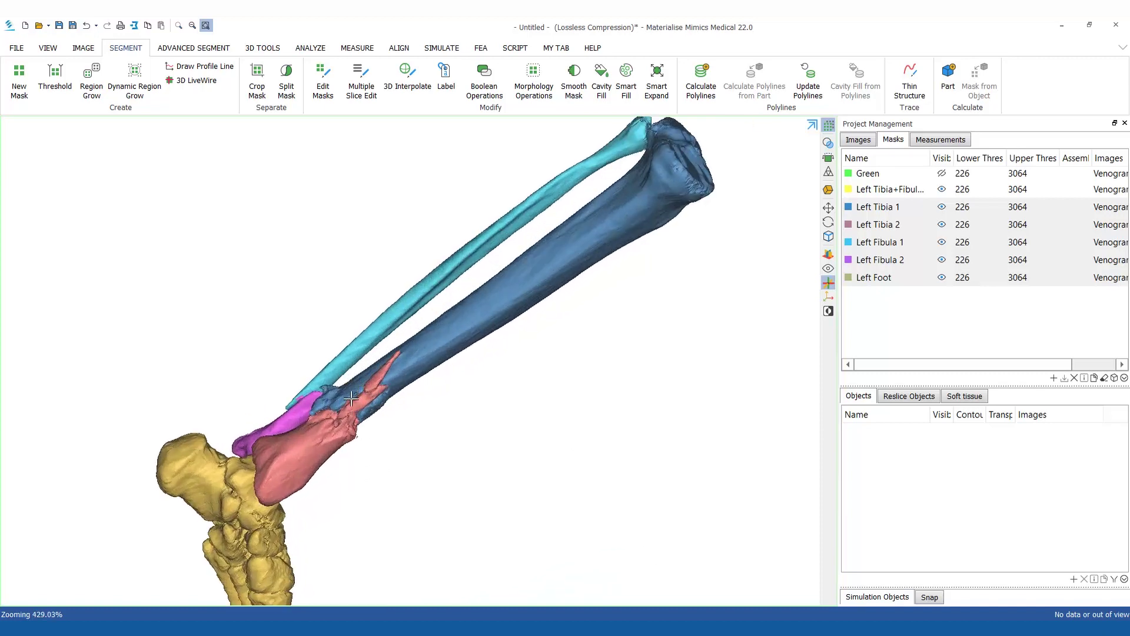
{"action": "right_click_drag", "start_coordinate": [352, 399], "coordinate": [517, 502]}
{"action": "scroll", "coordinate": [343, 426], "scroll_direction": "down", "scroll_amount": 3}
{"action": "right_click_drag", "start_coordinate": [442, 502], "coordinate": [405, 441]}
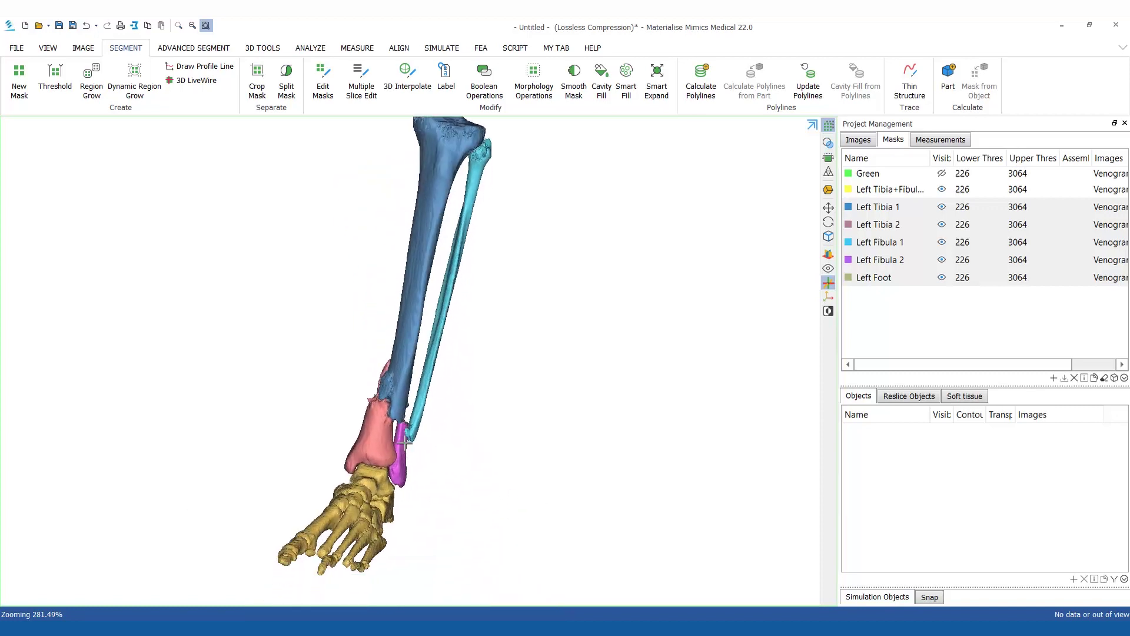
{"action": "scroll", "coordinate": [405, 443], "scroll_direction": "down", "scroll_amount": 1}
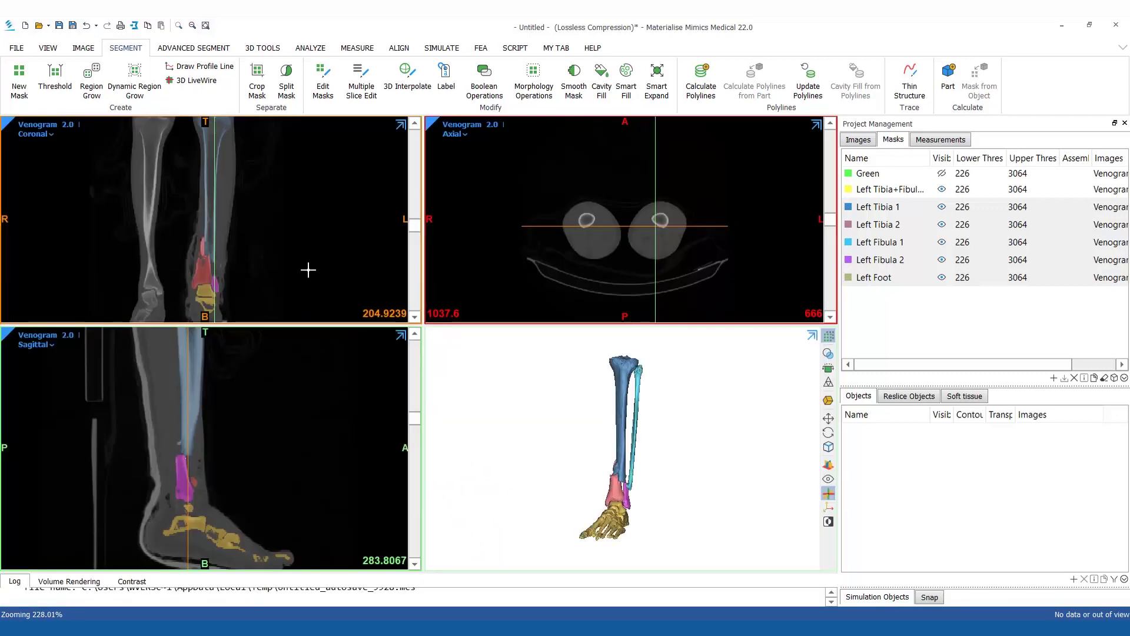
Step: Start Smart Fill with the coronal view enlarged and select Left Tibia 1 as the mask to fill
{"action": "key", "text": "F8"}
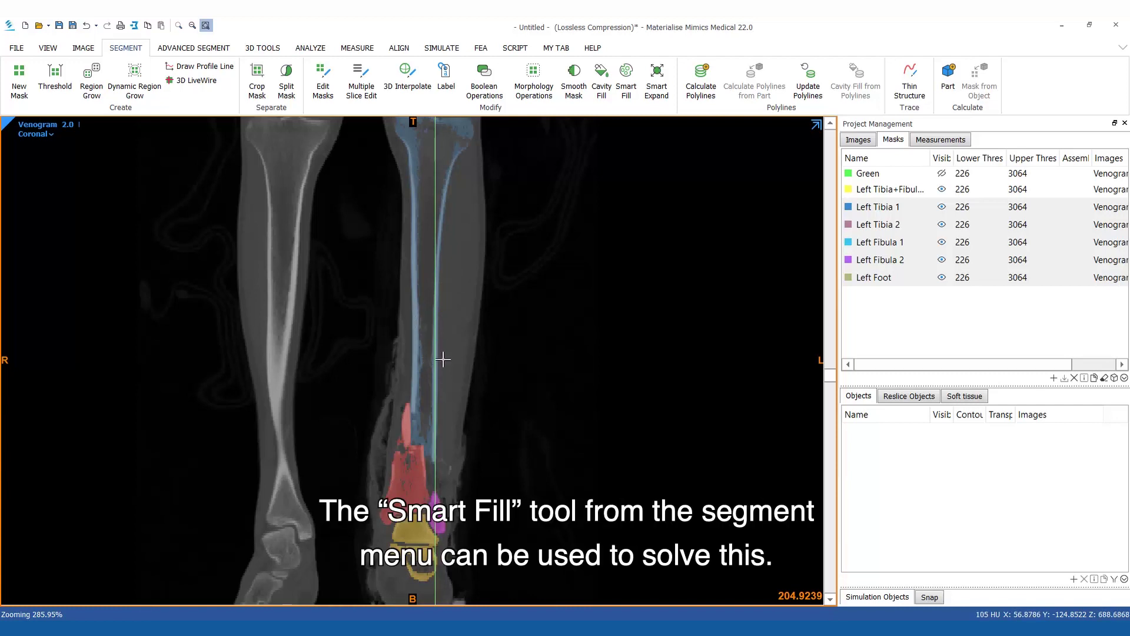
{"action": "left_click", "coordinate": [631, 97]}
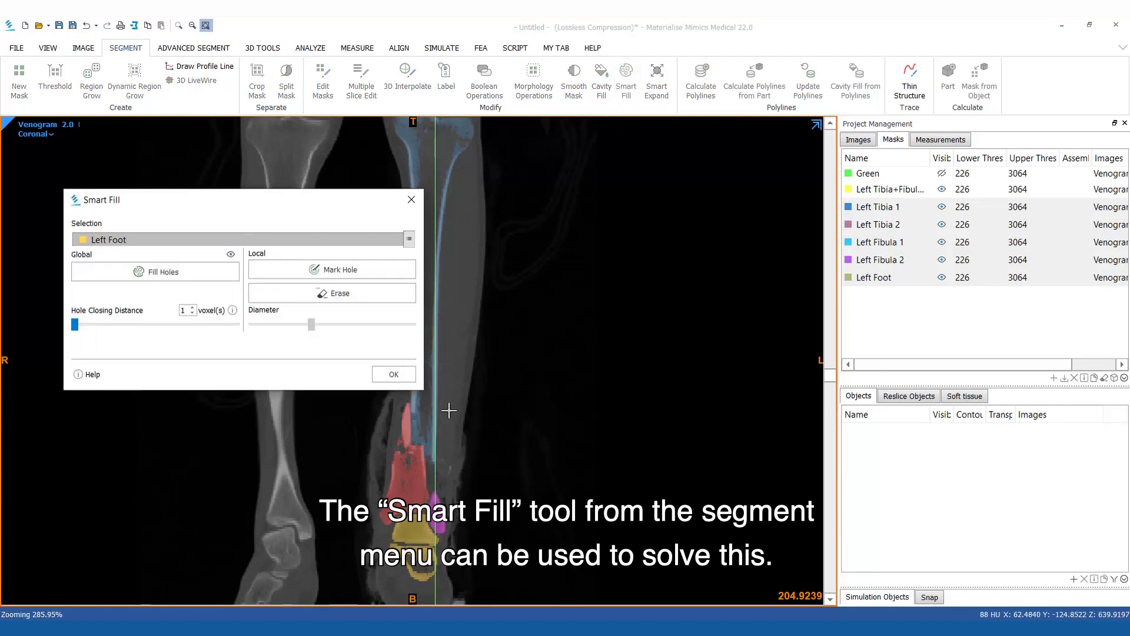
{"action": "middle_click_drag", "start_coordinate": [447, 410], "coordinate": [616, 424]}
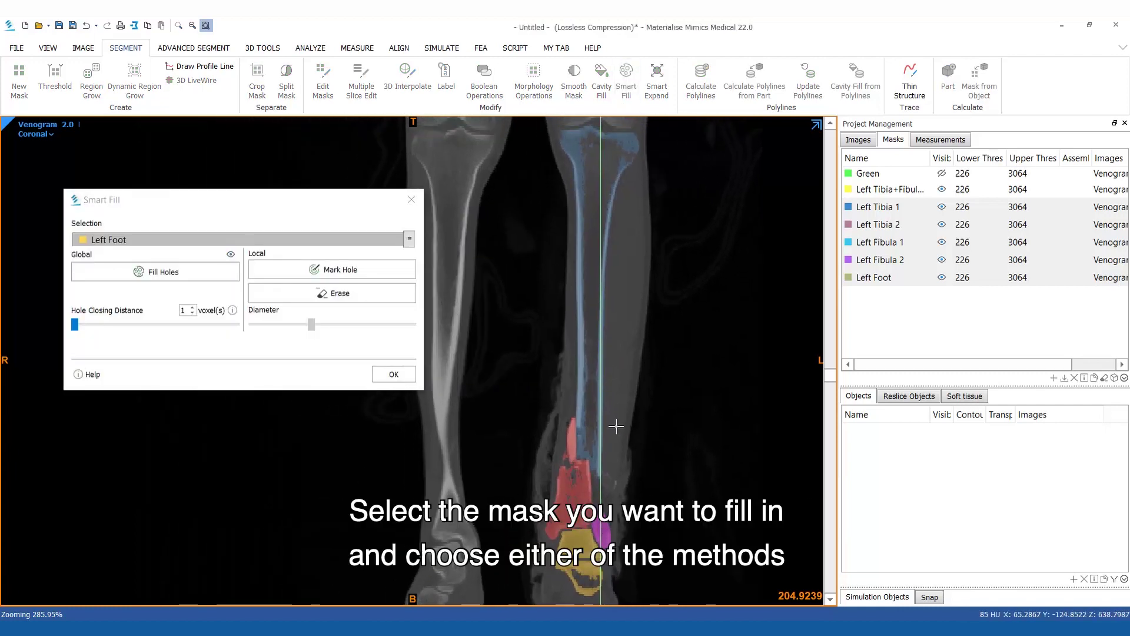
{"action": "left_click", "coordinate": [409, 239]}
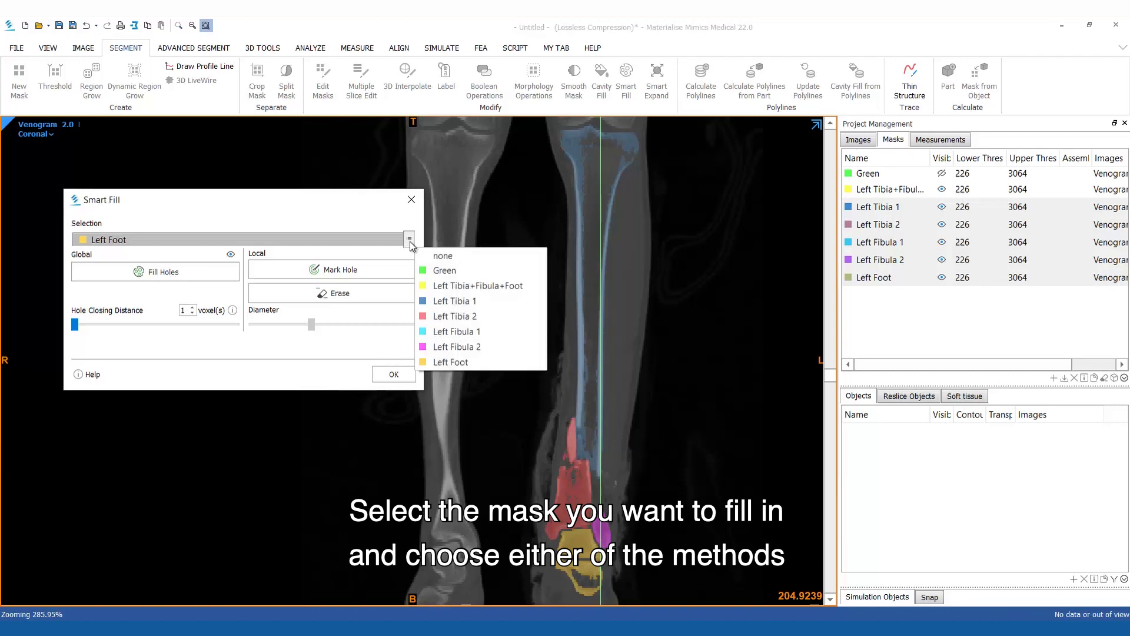
{"action": "left_click", "coordinate": [454, 301]}
Step: Hide all masks except Left Tibia 1 so only the upper tibia fragment shows on the coronal slice
{"action": "left_click", "coordinate": [942, 225]}
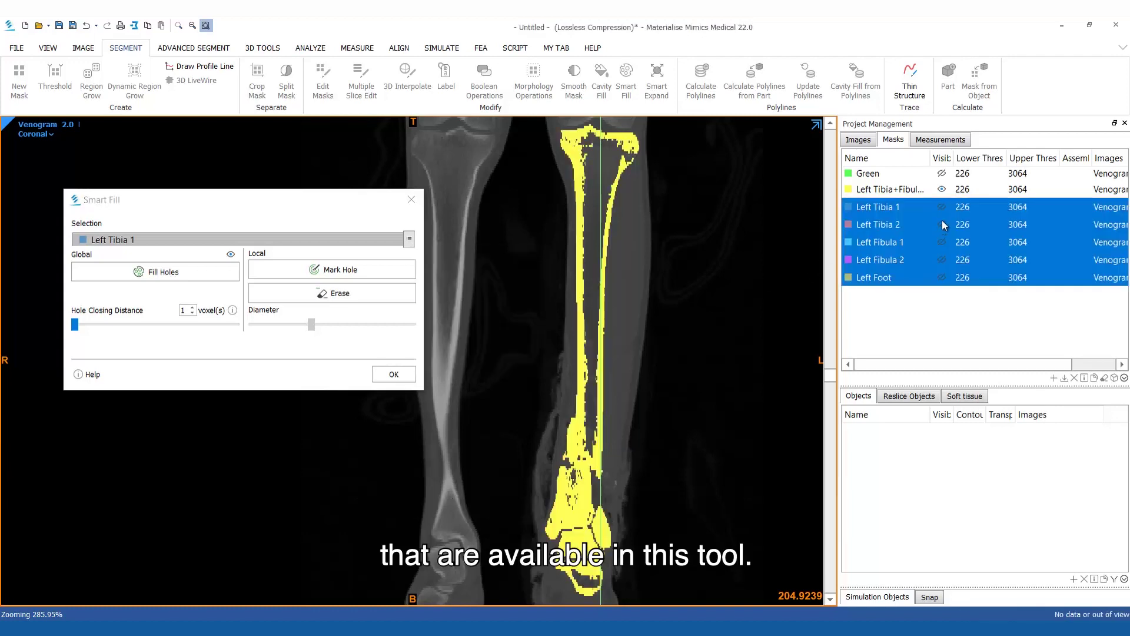
{"action": "left_click", "coordinate": [928, 210]}
{"action": "left_click", "coordinate": [941, 207]}
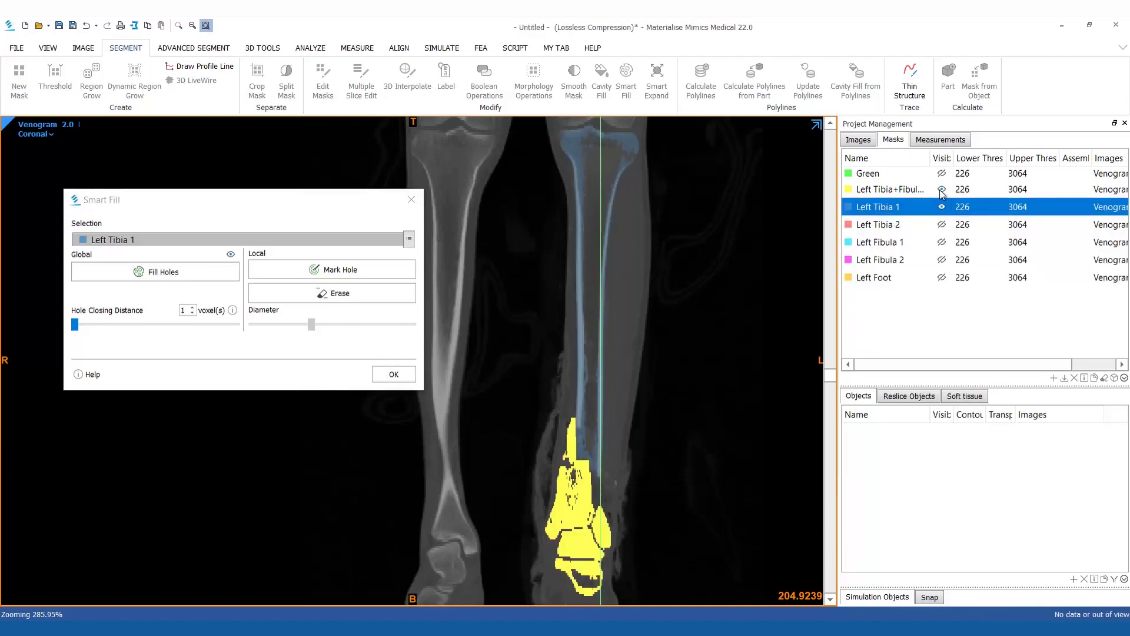
{"action": "left_click", "coordinate": [942, 189]}
{"action": "middle_click_drag", "start_coordinate": [637, 326], "coordinate": [633, 372]}
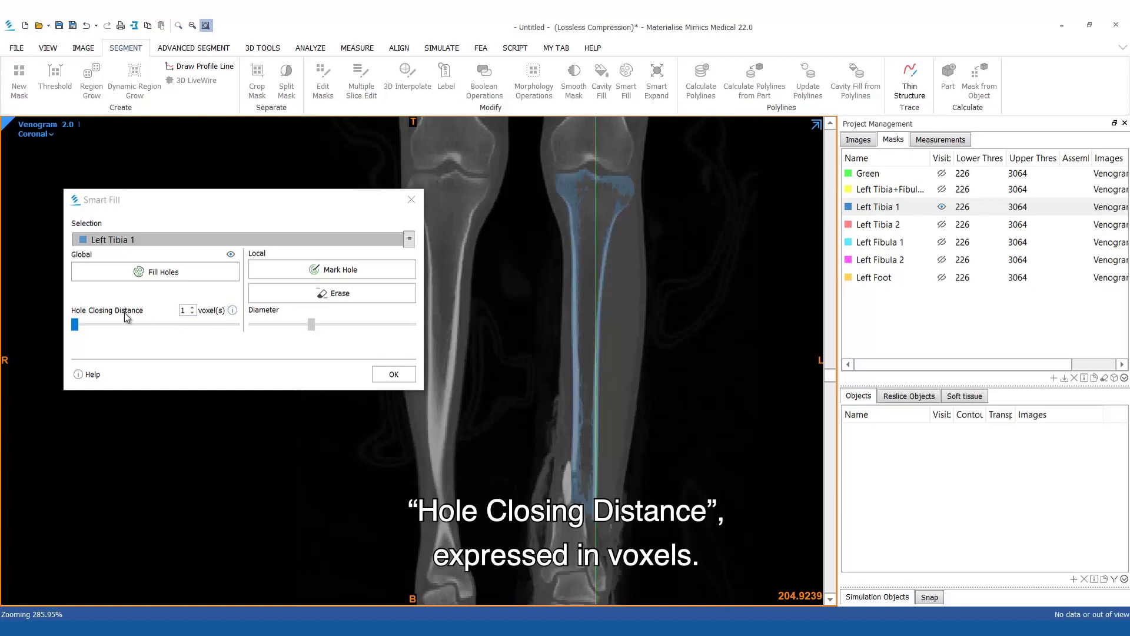
Step: Fill the holes in Left Tibia 1 globally with a hole closing distance of 2 voxels and accept the fill
{"action": "mouse_move", "coordinate": [81, 328]}
{"action": "left_mouse_down"}
{"action": "mouse_move", "coordinate": [171, 329]}
{"action": "mouse_move", "coordinate": [93, 334]}
{"action": "left_mouse_up"}
{"action": "left_click", "coordinate": [163, 272]}
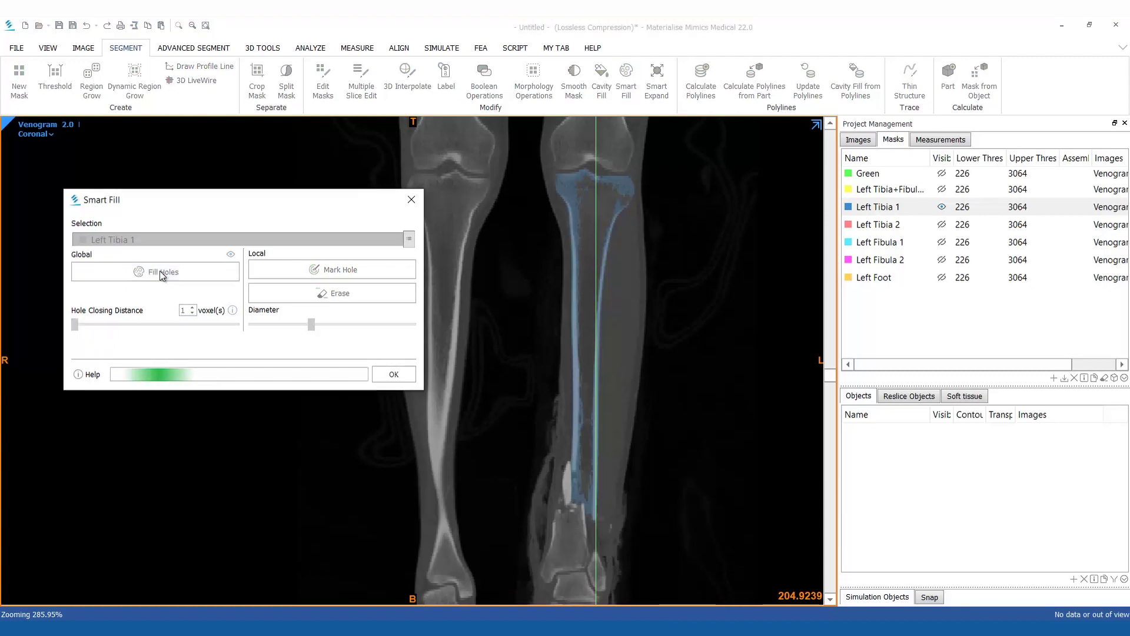
{"action": "left_click", "coordinate": [341, 270]}
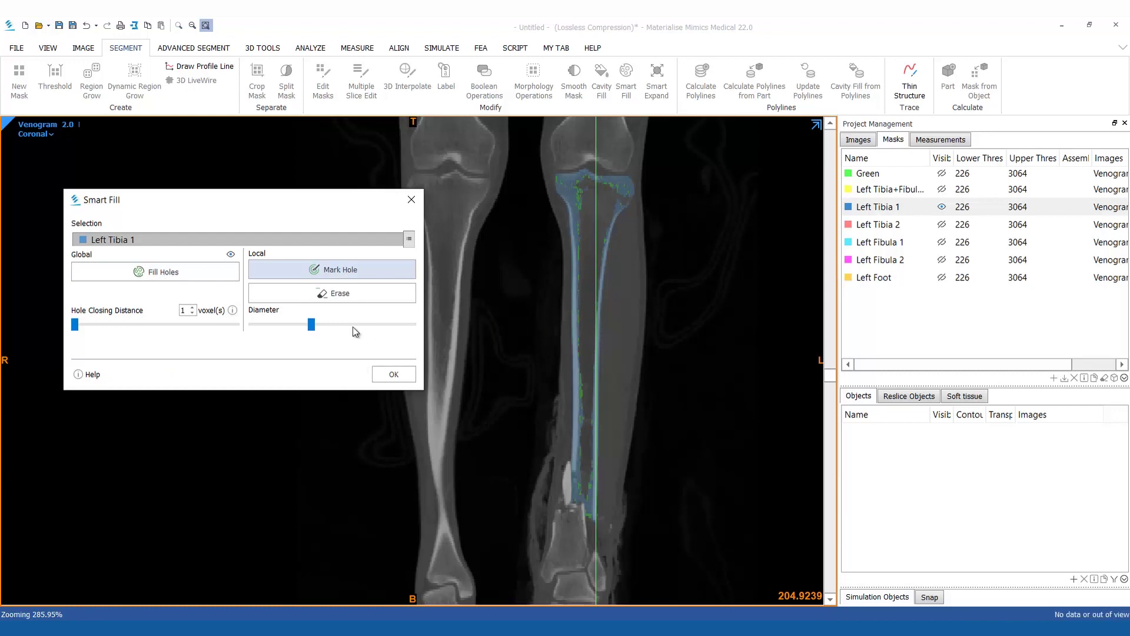
{"action": "left_click", "coordinate": [192, 307]}
{"action": "left_click", "coordinate": [190, 283]}
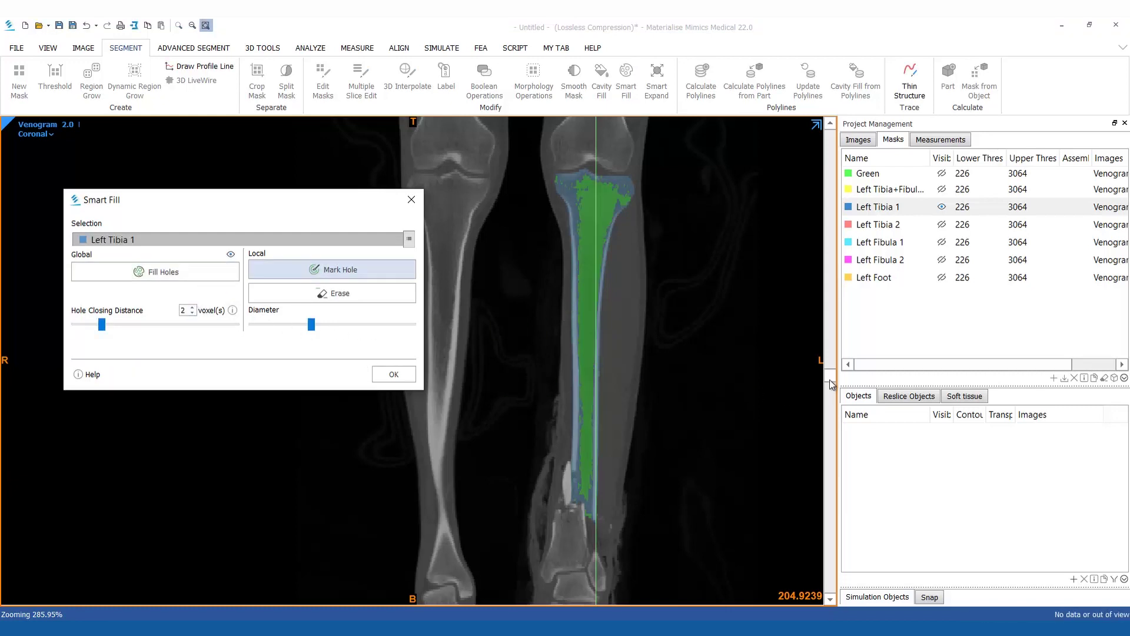
{"action": "mouse_move", "coordinate": [829, 380]}
{"action": "left_mouse_down"}
{"action": "mouse_move", "coordinate": [827, 362]}
{"action": "mouse_move", "coordinate": [829, 387]}
{"action": "left_mouse_up"}
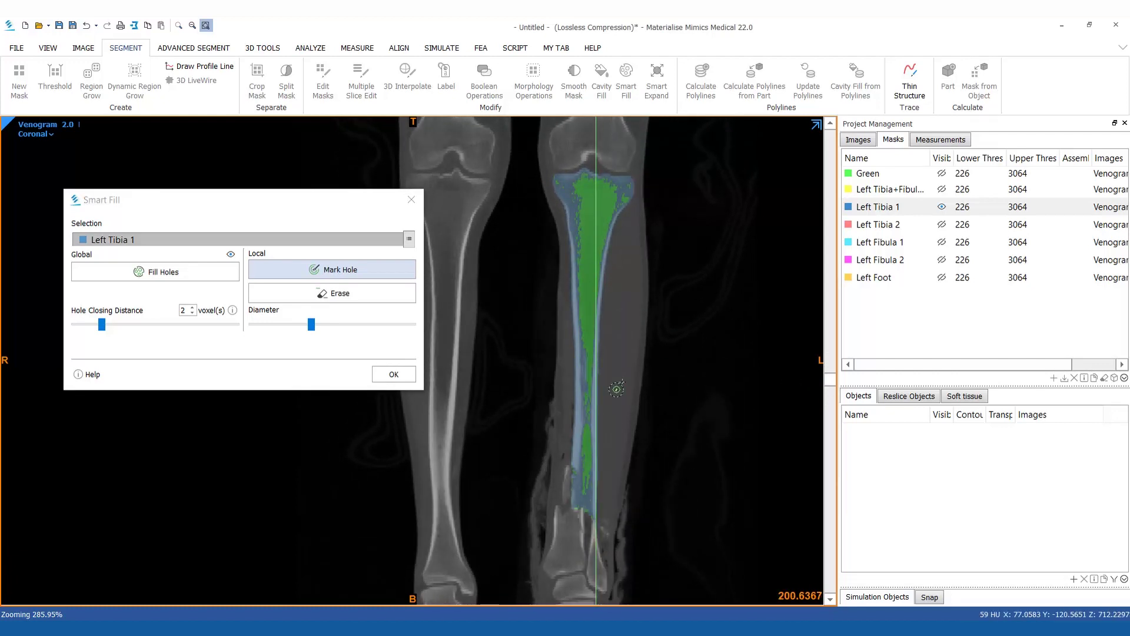
{"action": "left_click", "coordinate": [394, 374]}
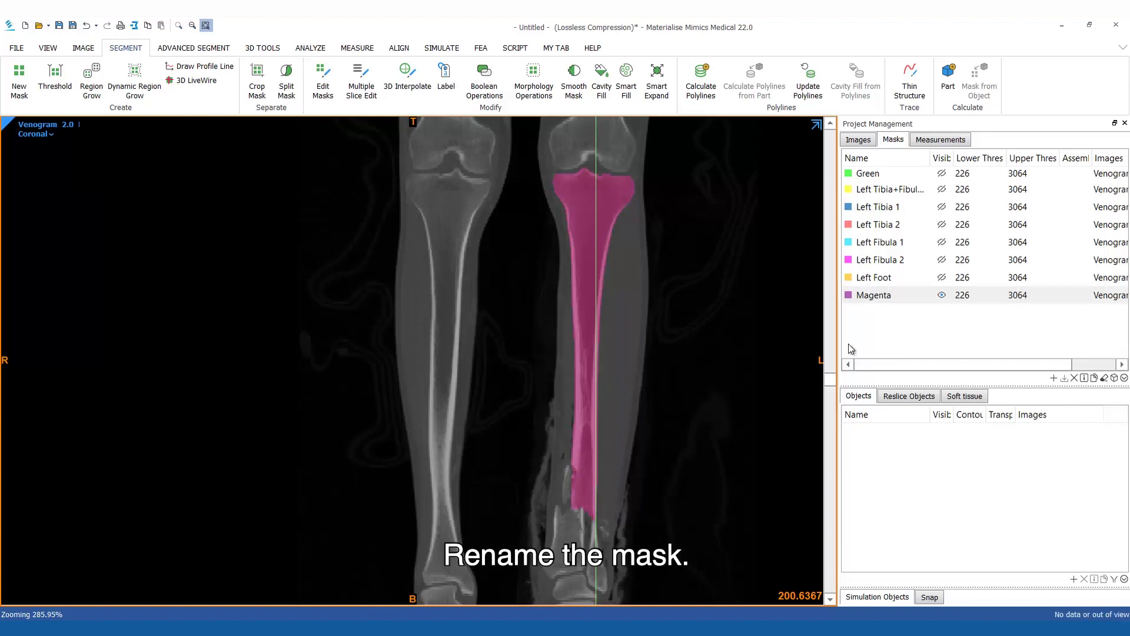
Step: Rename the new filled upper tibia mask as Left Tibia 1_Filled and hide it
{"action": "double_click", "coordinate": [888, 296]}
{"action": "type", "text": "Left Tibia 1 Filled"}
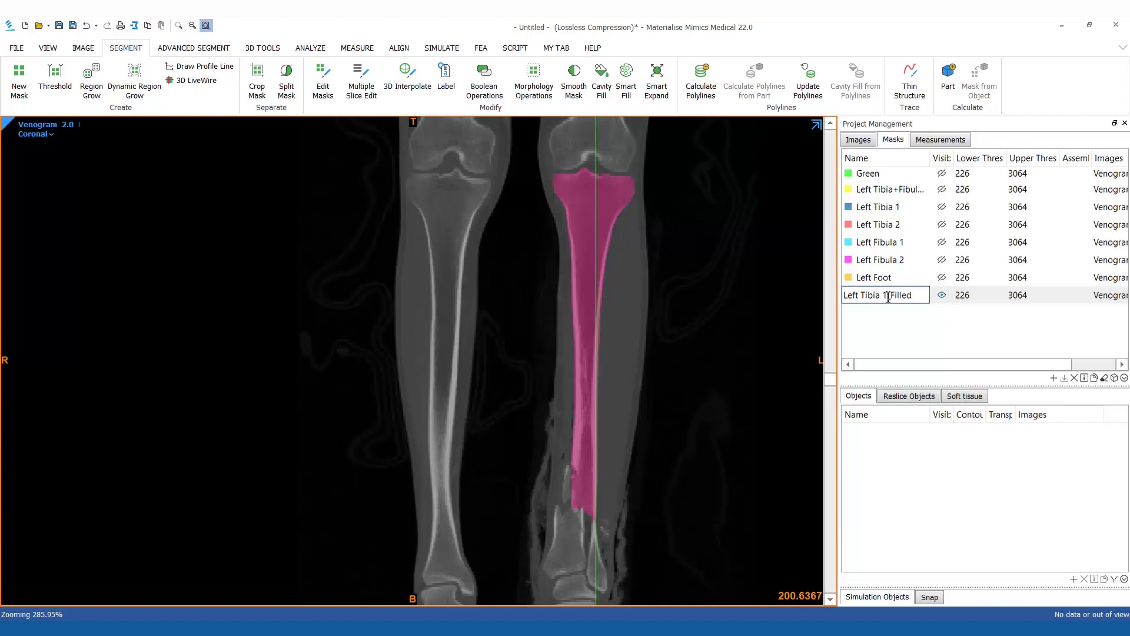
{"action": "key", "text": "Return"}
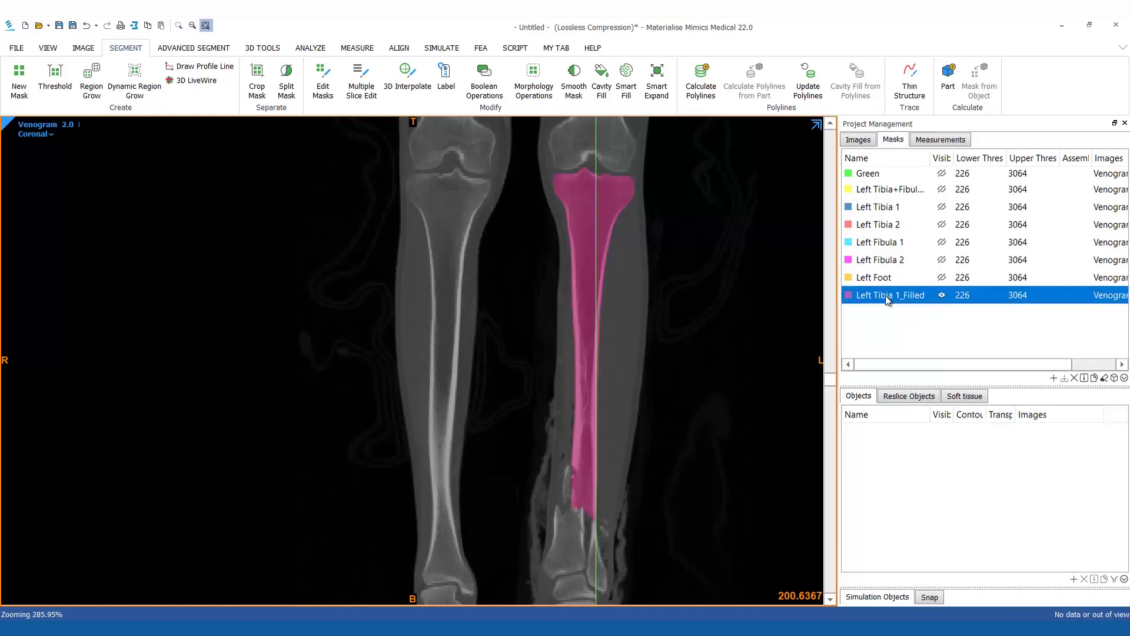
{"action": "left_click", "coordinate": [941, 295]}
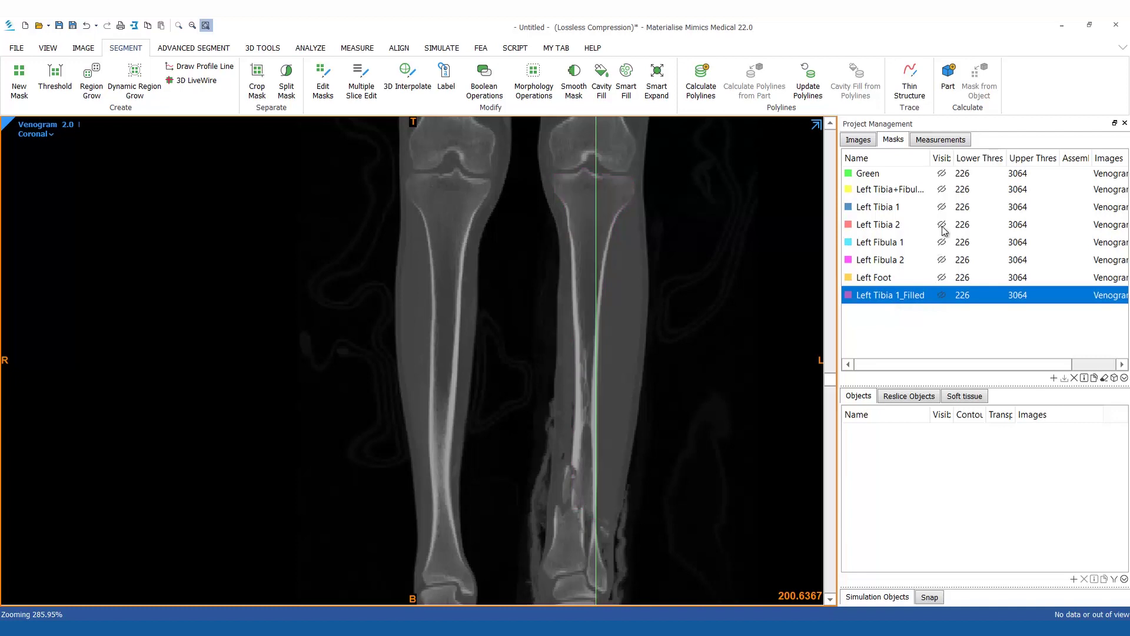
Step: Show Left Tibia 2 and fill its holes with Smart Fill at a hole closing distance of 1 voxel
{"action": "left_click", "coordinate": [942, 224]}
{"action": "left_click", "coordinate": [908, 230]}
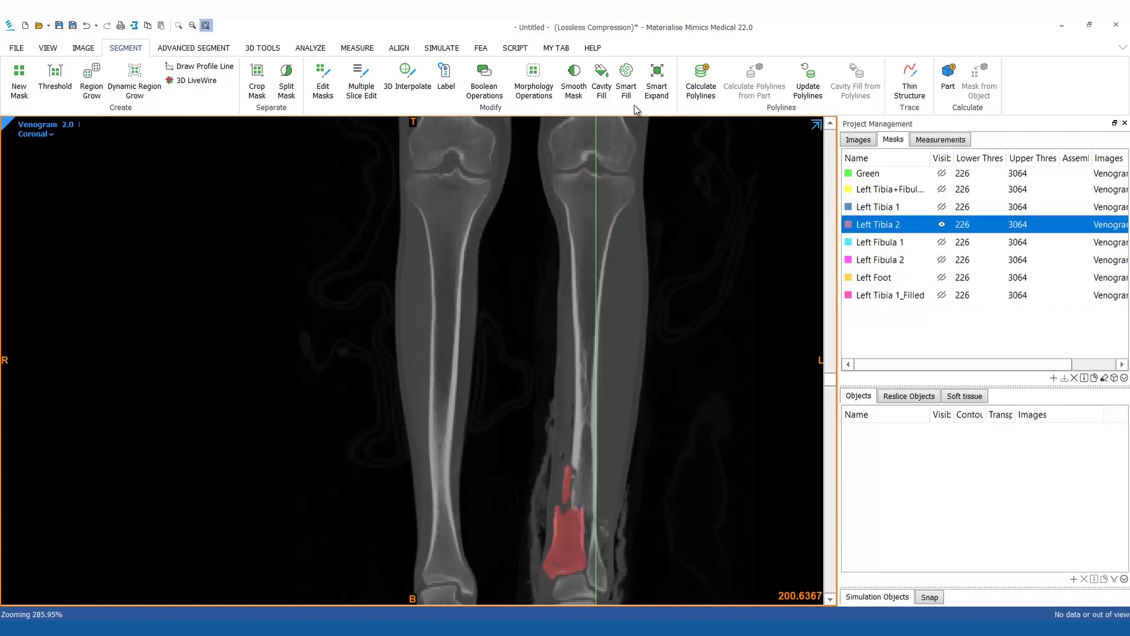
{"action": "left_click", "coordinate": [626, 83]}
{"action": "middle_click_drag", "start_coordinate": [622, 406], "coordinate": [650, 318]}
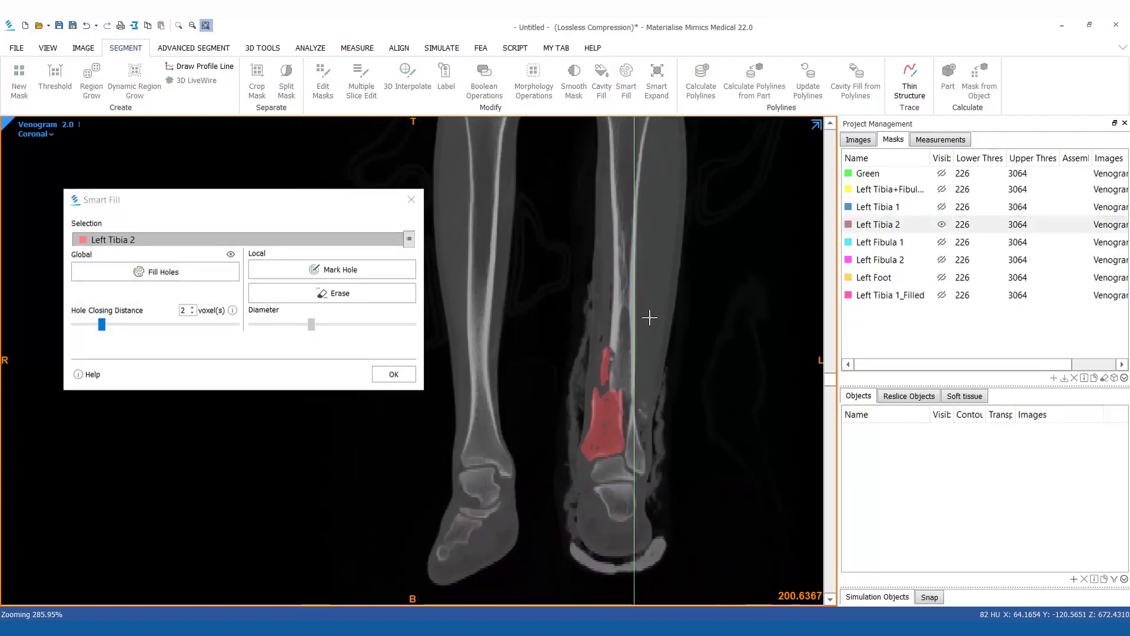
{"action": "left_click", "coordinate": [192, 318]}
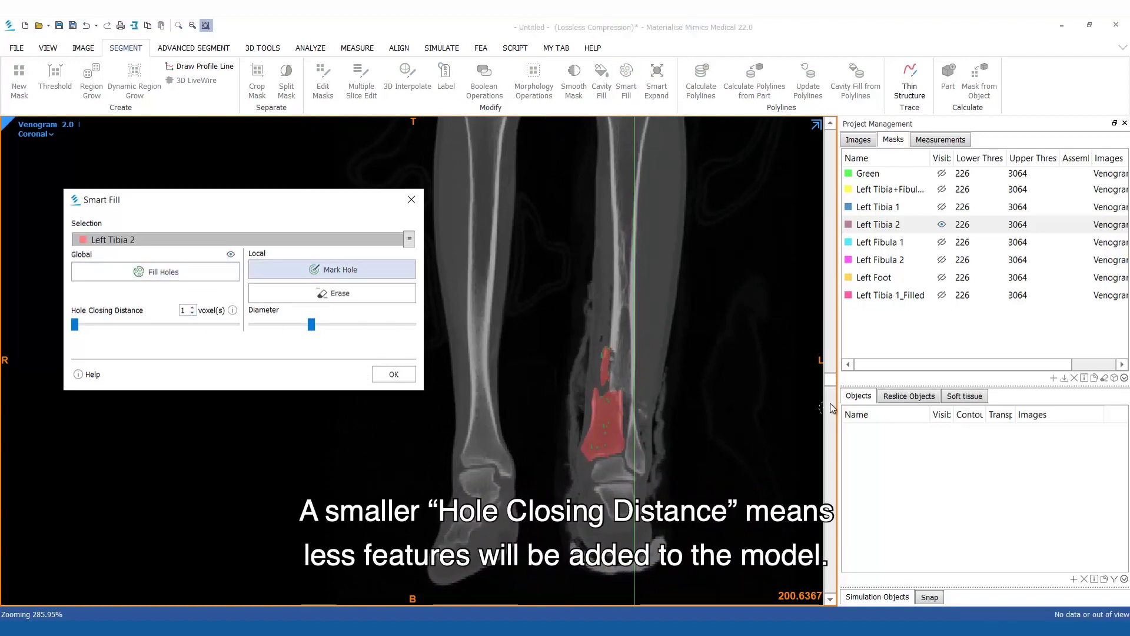
{"action": "left_click_drag", "start_coordinate": [830, 383], "coordinate": [825, 357]}
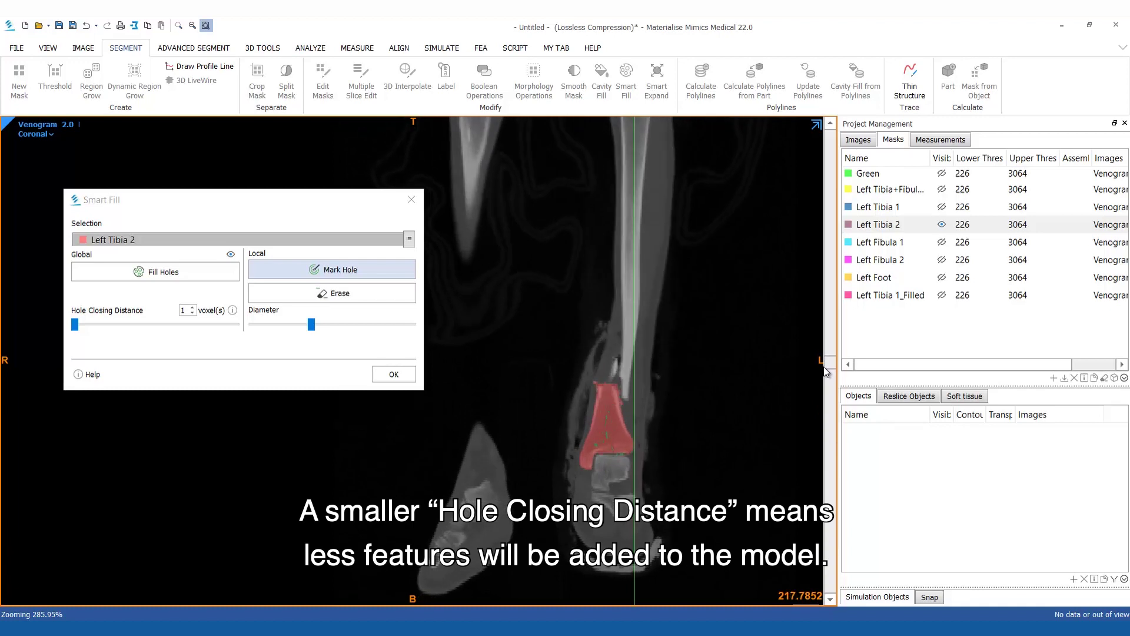
{"action": "left_click_drag", "start_coordinate": [824, 366], "coordinate": [817, 384]}
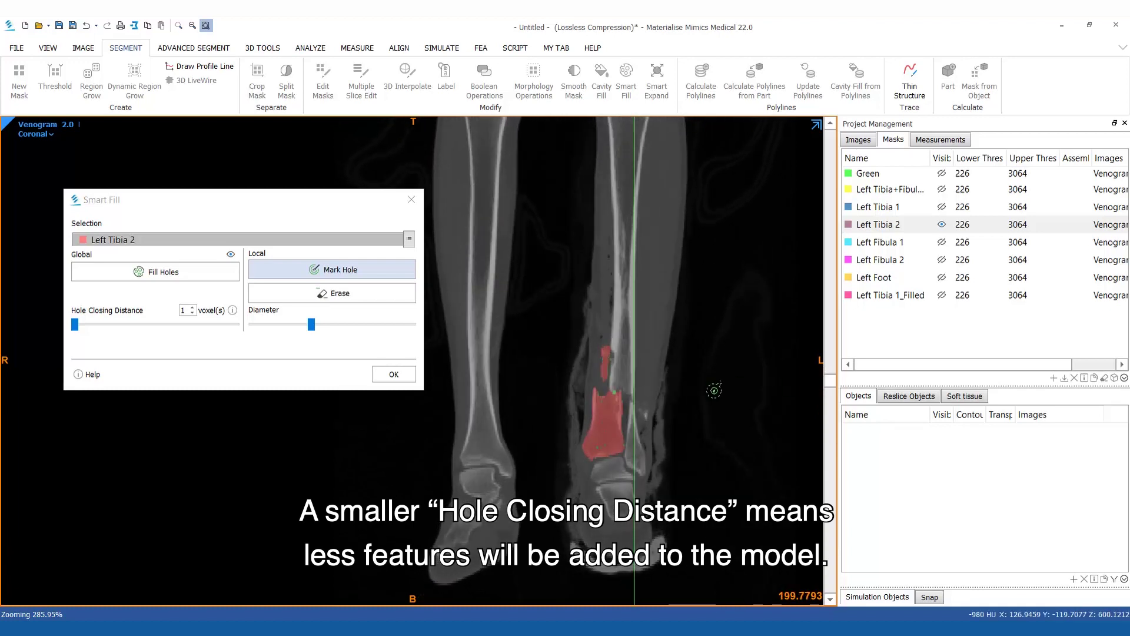
{"action": "left_click", "coordinate": [388, 374]}
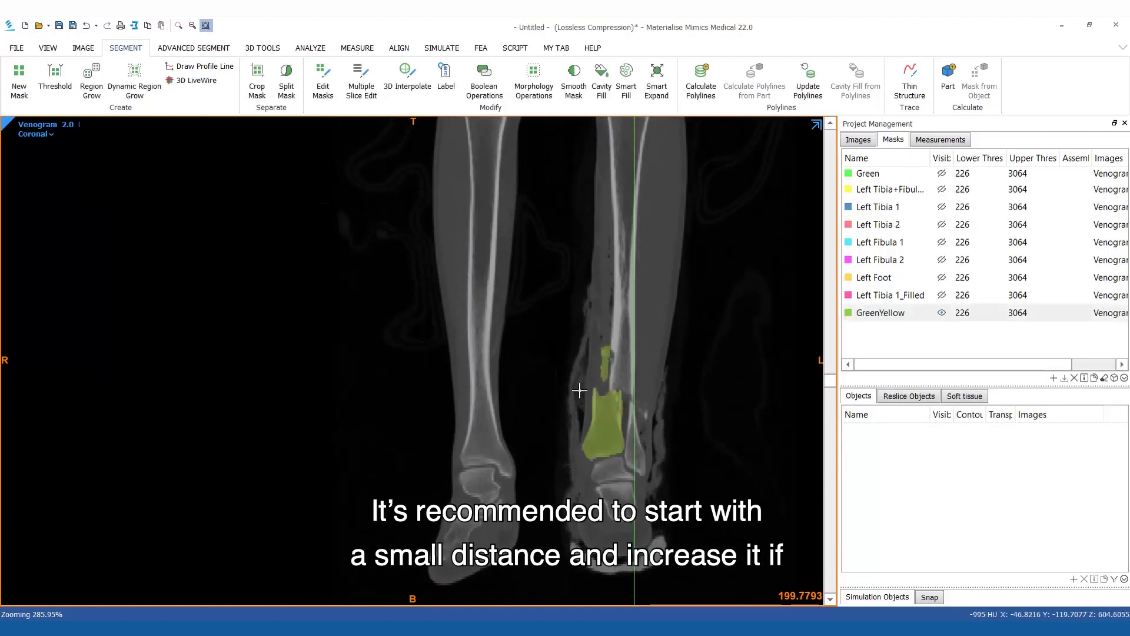
Step: Rename the new filled lower tibia mask as Left Tibia 2_Filled and hide it
{"action": "double_click", "coordinate": [892, 316]}
{"action": "type", "text": "Left Tibia 2"}
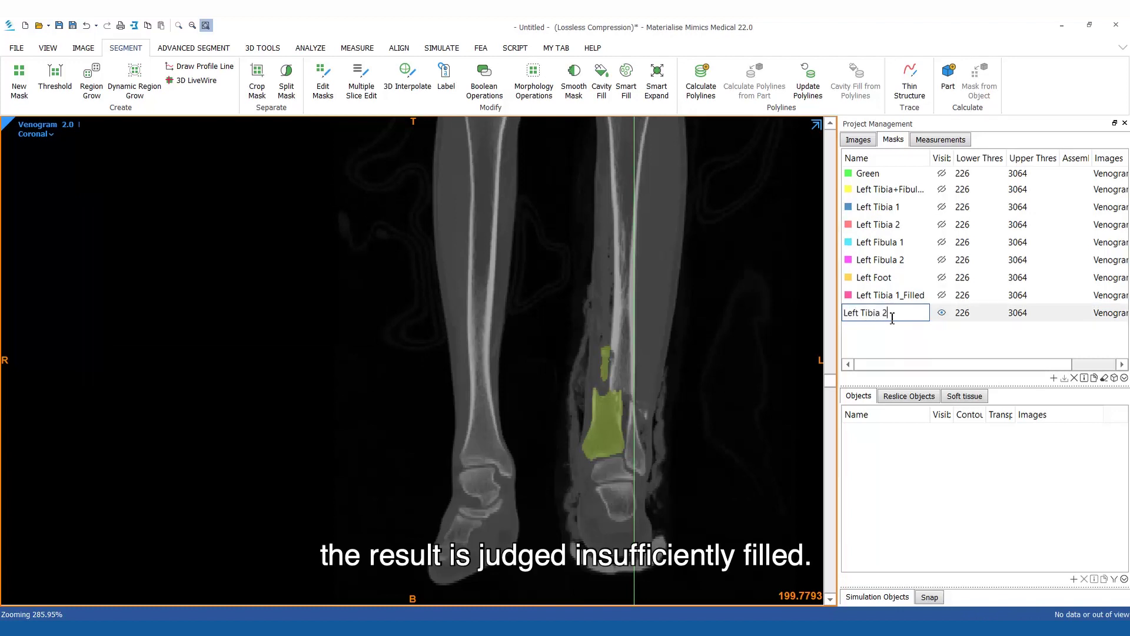
{"action": "type", "text": "_Filled"}
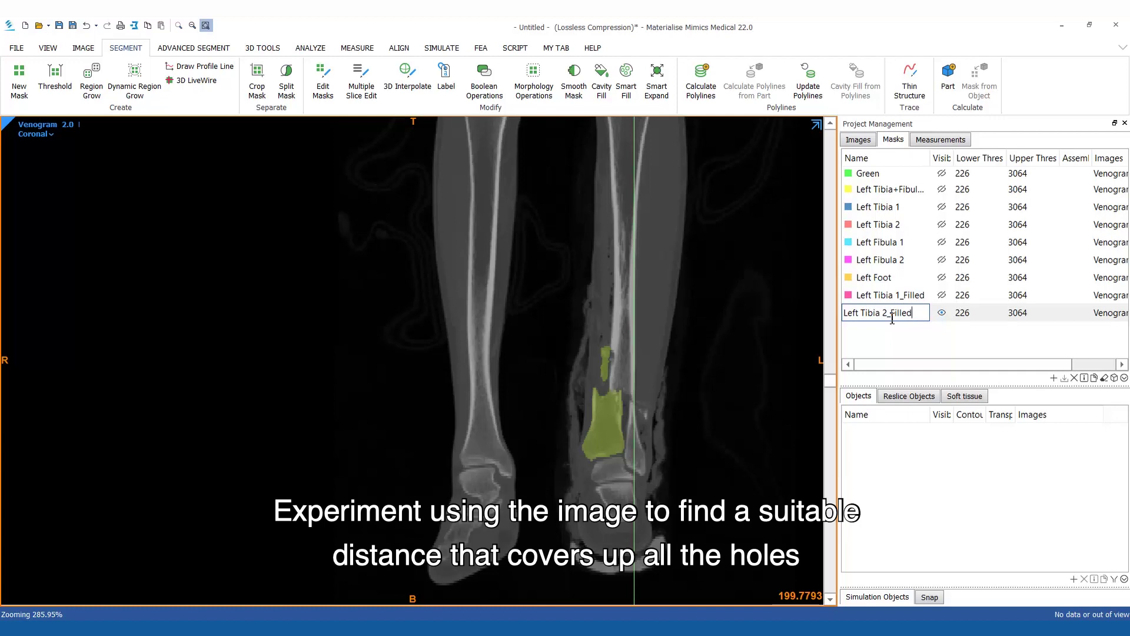
{"action": "key", "text": "Return"}
{"action": "left_click", "coordinate": [942, 313]}
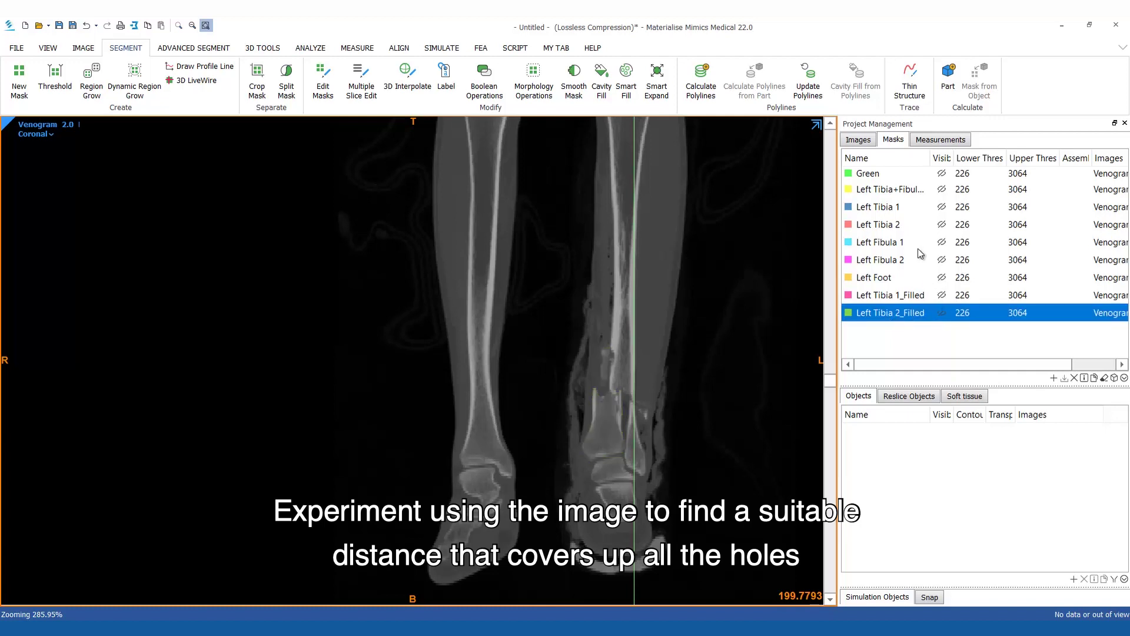
Step: Show Left Fibula 1 and fill its holes globally in Smart Fill with a hole closing distance of 3 voxels
{"action": "left_click", "coordinate": [949, 245]}
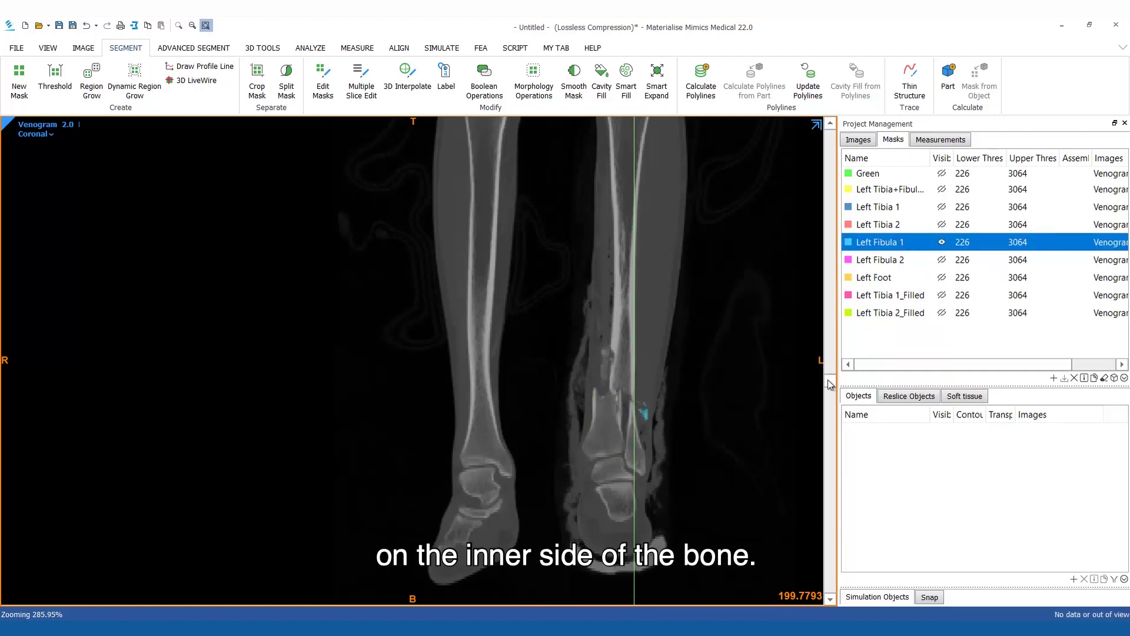
{"action": "scroll", "coordinate": [763, 231], "scroll_direction": "down", "scroll_amount": 8}
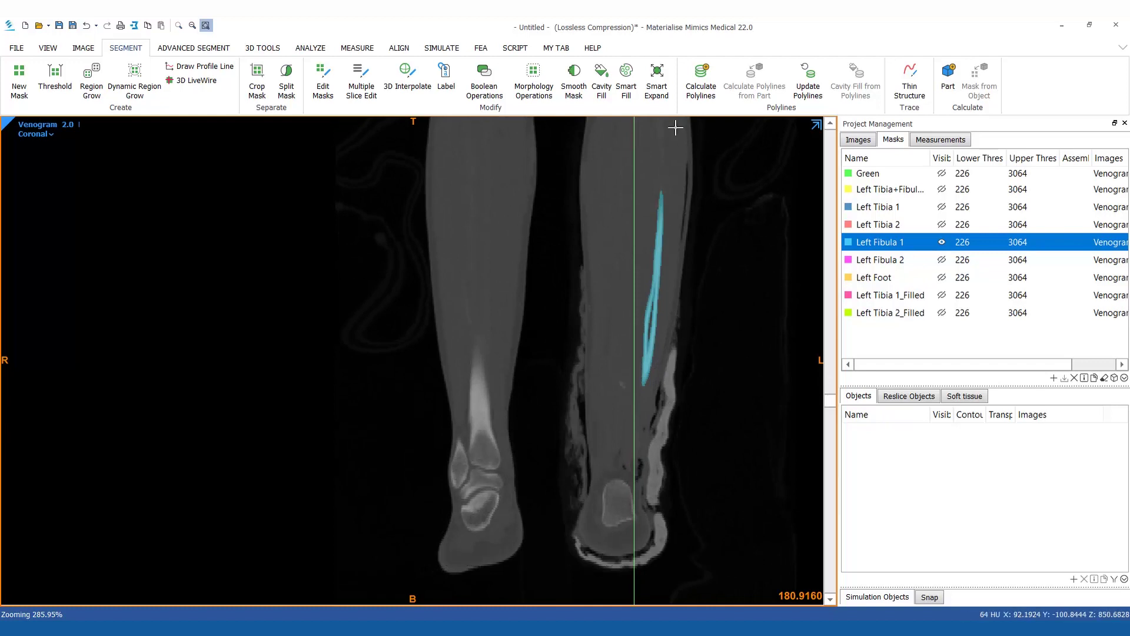
{"action": "left_click", "coordinate": [632, 98]}
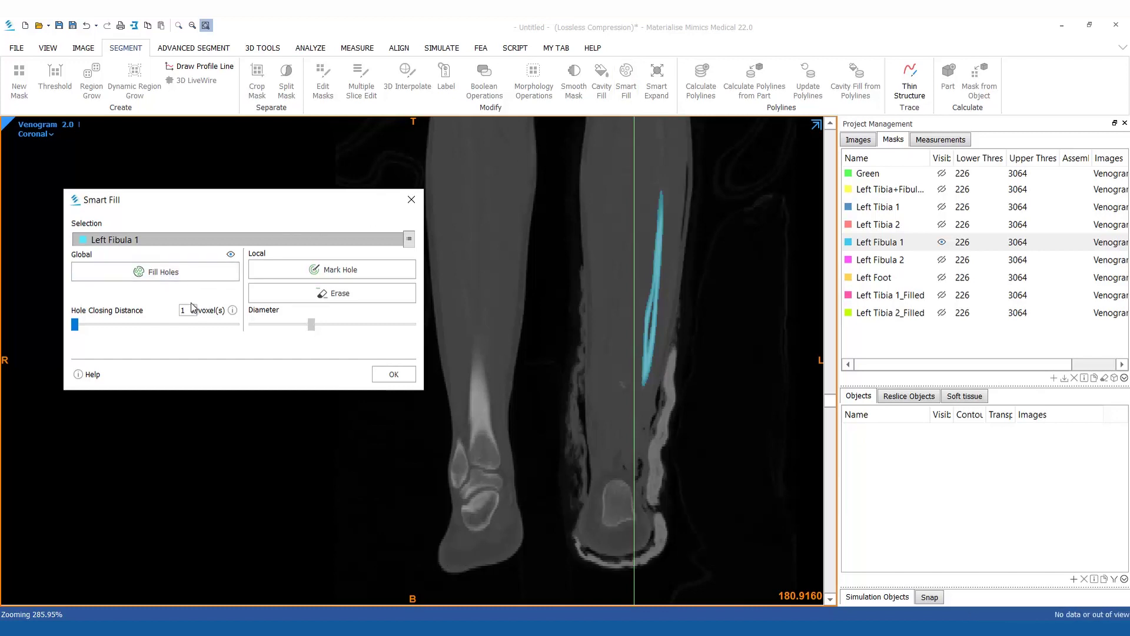
{"action": "left_click", "coordinate": [195, 281]}
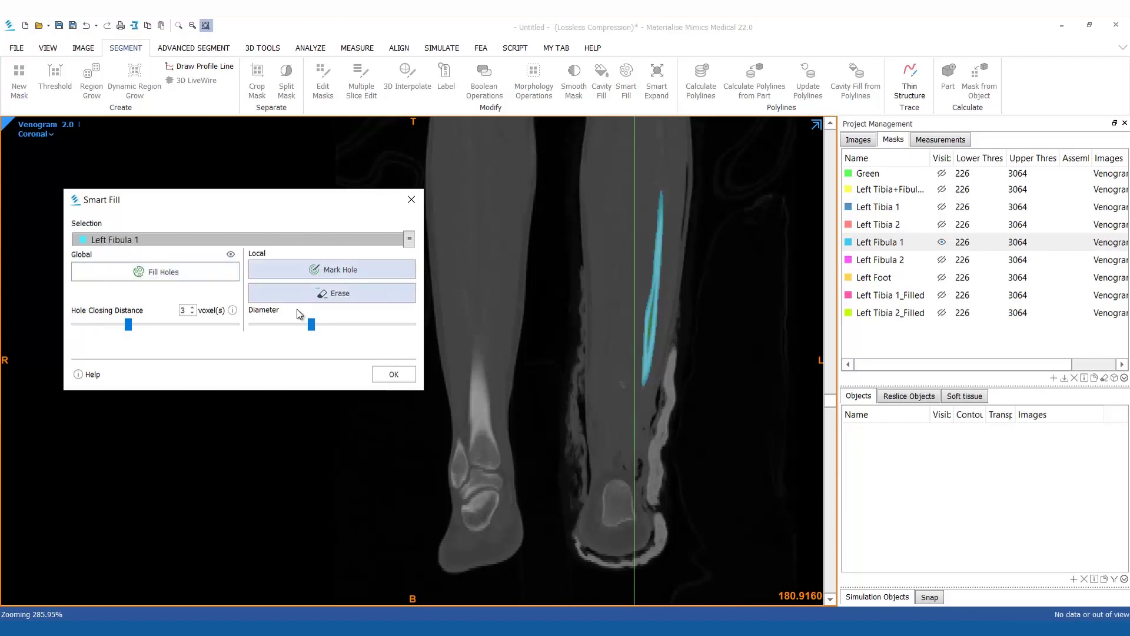
{"action": "scroll", "coordinate": [831, 406], "scroll_direction": "down", "scroll_amount": 6}
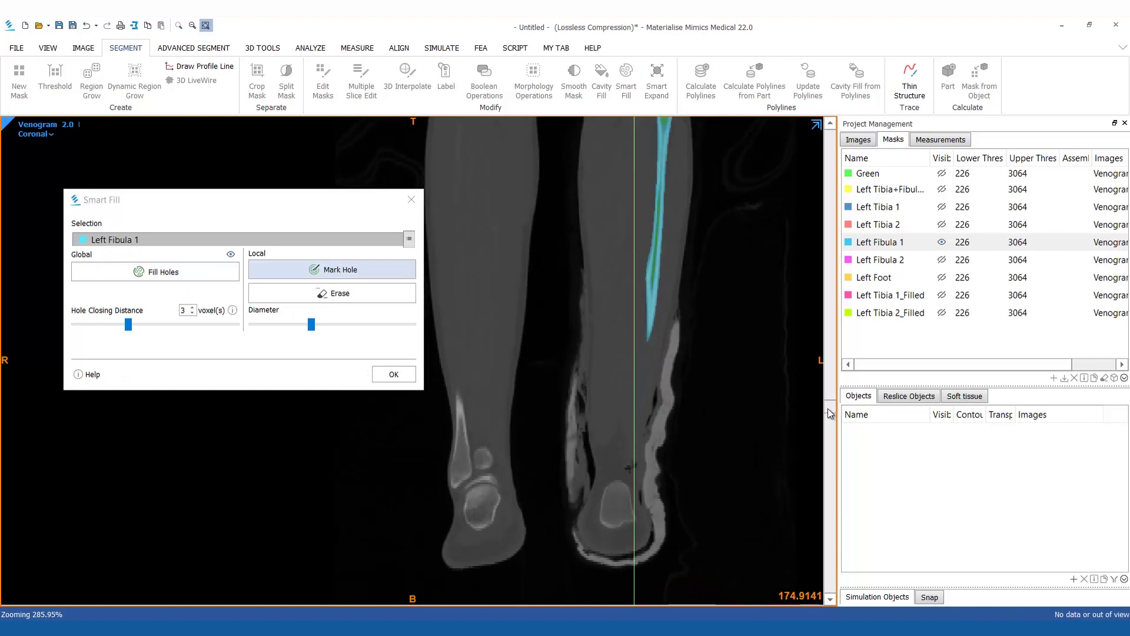
{"action": "scroll", "coordinate": [684, 430], "scroll_direction": "down", "scroll_amount": 2}
{"action": "middle_click_drag", "start_coordinate": [684, 431], "coordinate": [664, 461]}
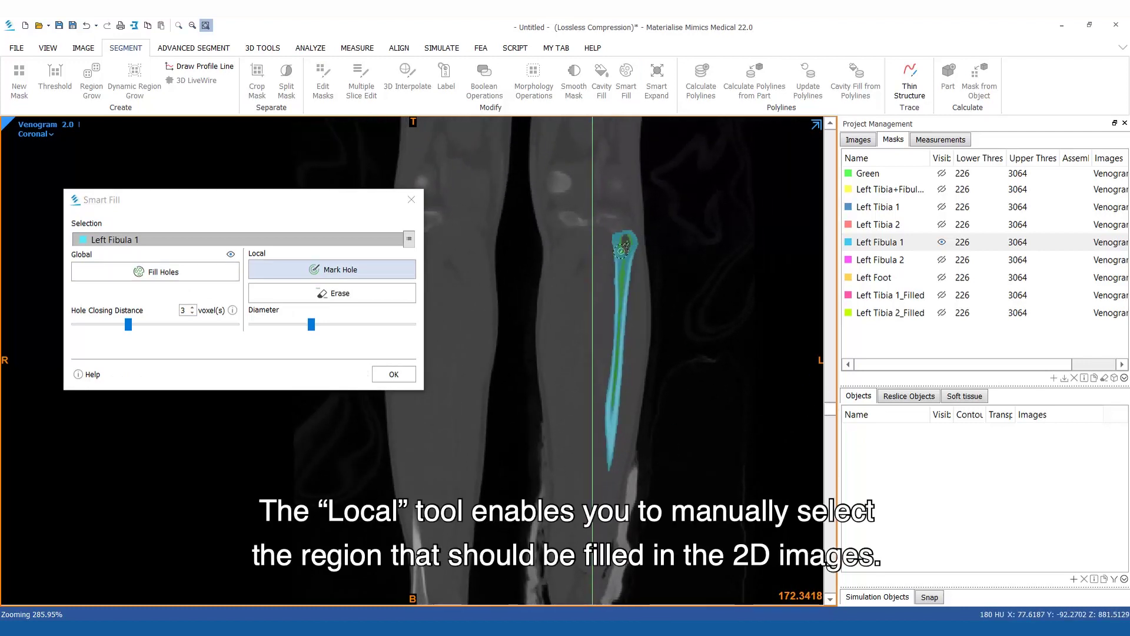
Step: Mark the unfilled holes in the head of Left Fibula 1 on several coronal slices with local Smart Fill and apply the fill
{"action": "left_click", "coordinate": [357, 273]}
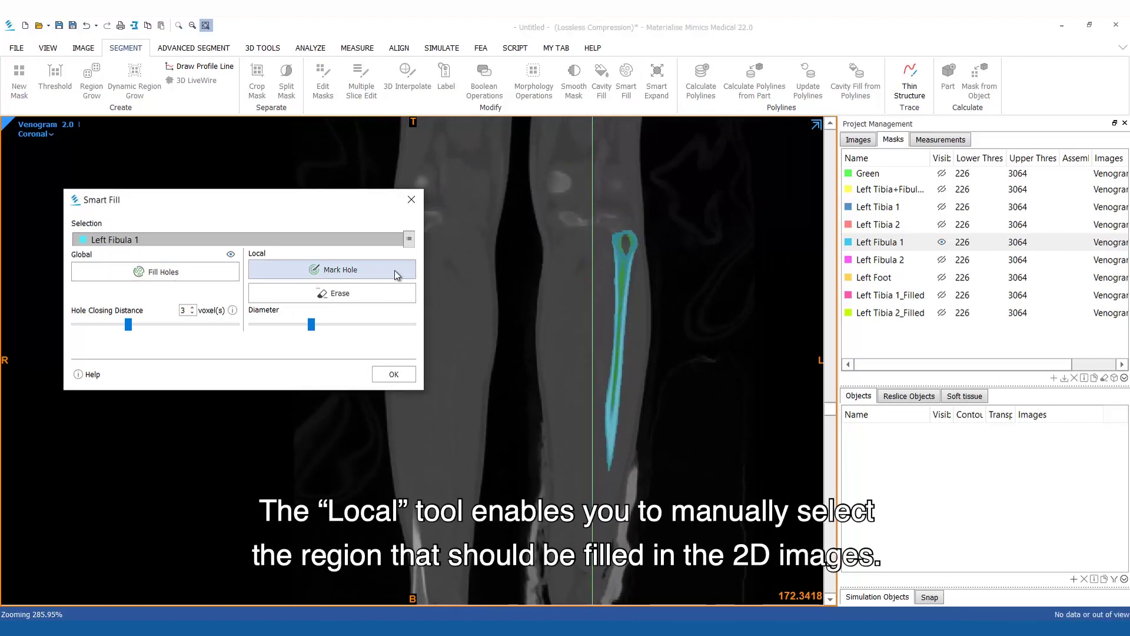
{"action": "left_click", "coordinate": [623, 257]}
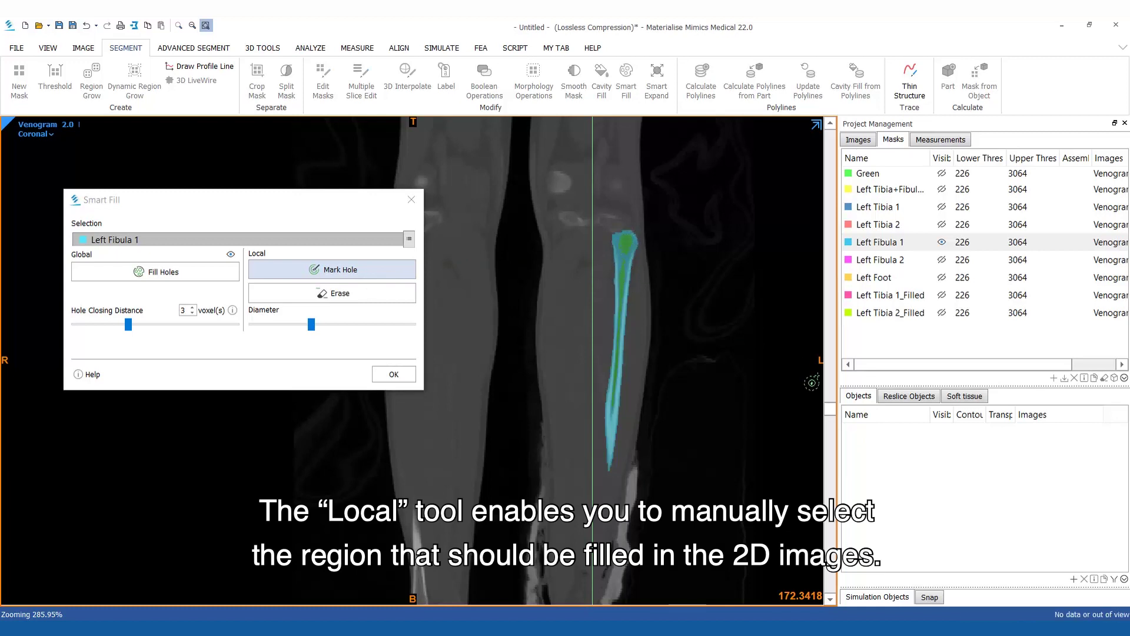
{"action": "mouse_move", "coordinate": [829, 407]}
{"action": "left_mouse_down"}
{"action": "mouse_move", "coordinate": [826, 390]}
{"action": "mouse_move", "coordinate": [831, 418]}
{"action": "left_mouse_up"}
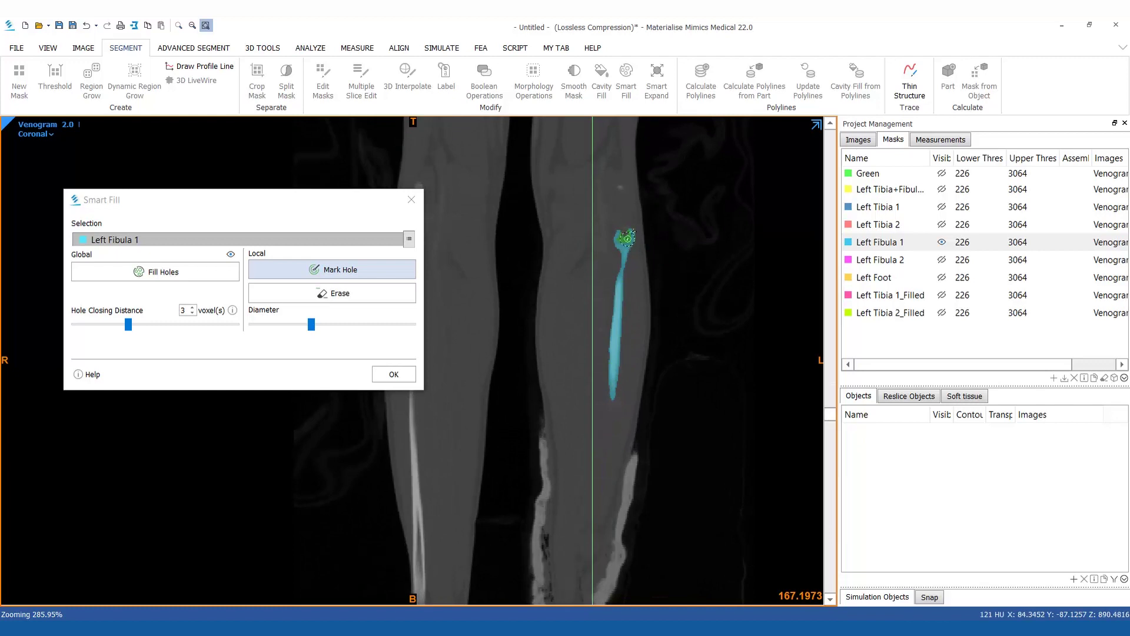
{"action": "scroll", "coordinate": [628, 240], "scroll_direction": "up", "scroll_amount": 5}
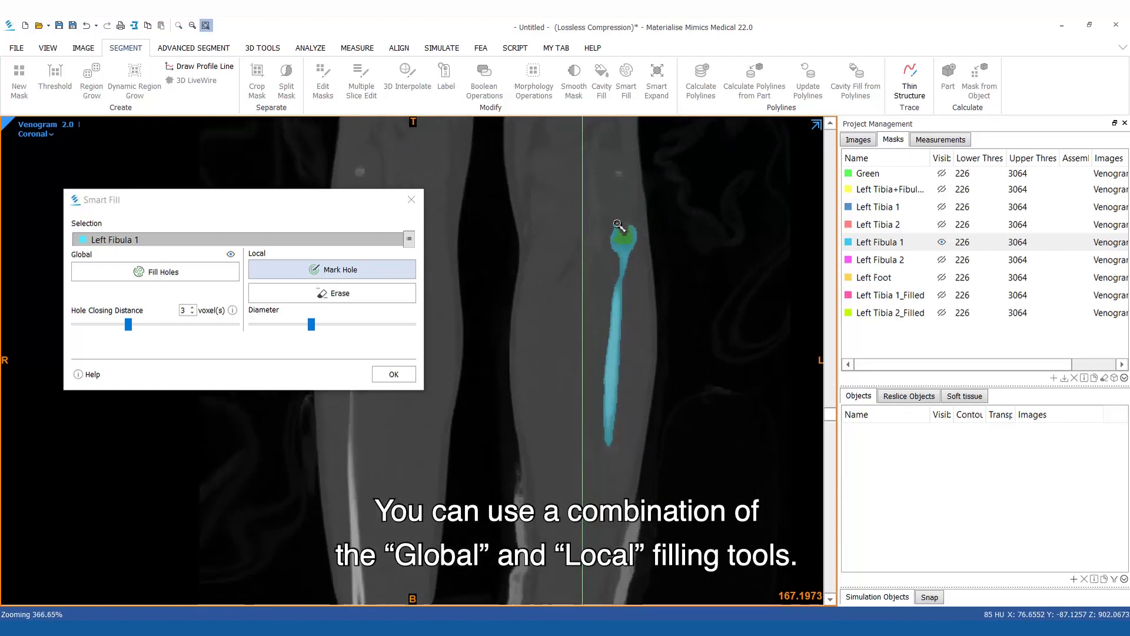
{"action": "left_click_drag", "start_coordinate": [615, 223], "coordinate": [625, 246]}
{"action": "scroll", "coordinate": [630, 221], "scroll_direction": "down", "scroll_amount": 1}
{"action": "scroll", "coordinate": [626, 229], "scroll_direction": "up", "scroll_amount": 5}
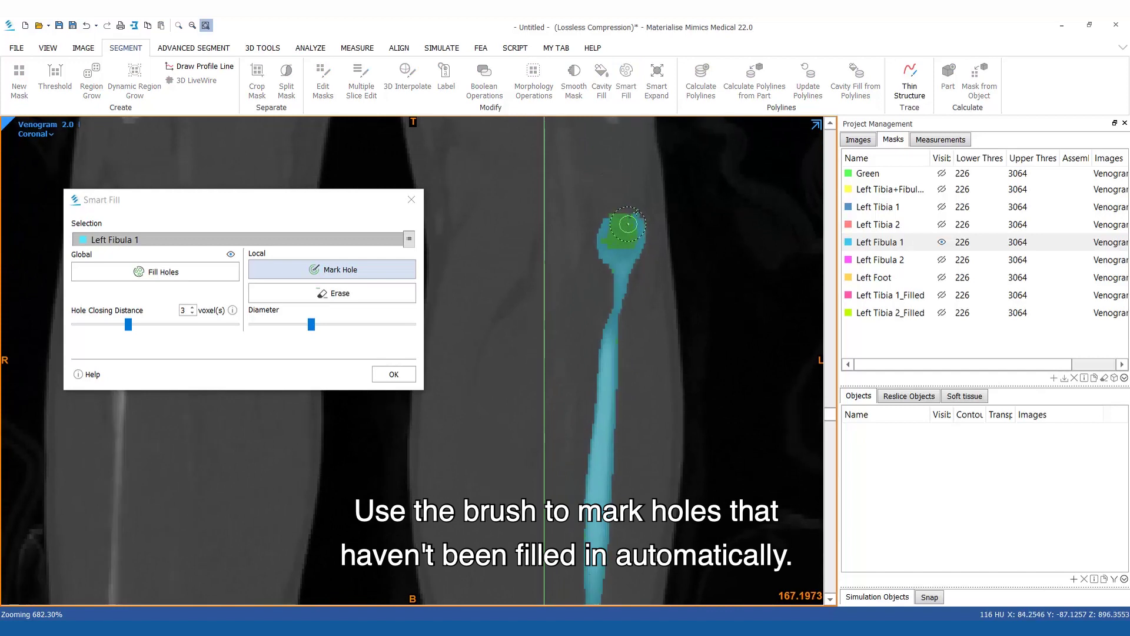
{"action": "scroll", "coordinate": [622, 224], "scroll_direction": "down", "scroll_amount": 1}
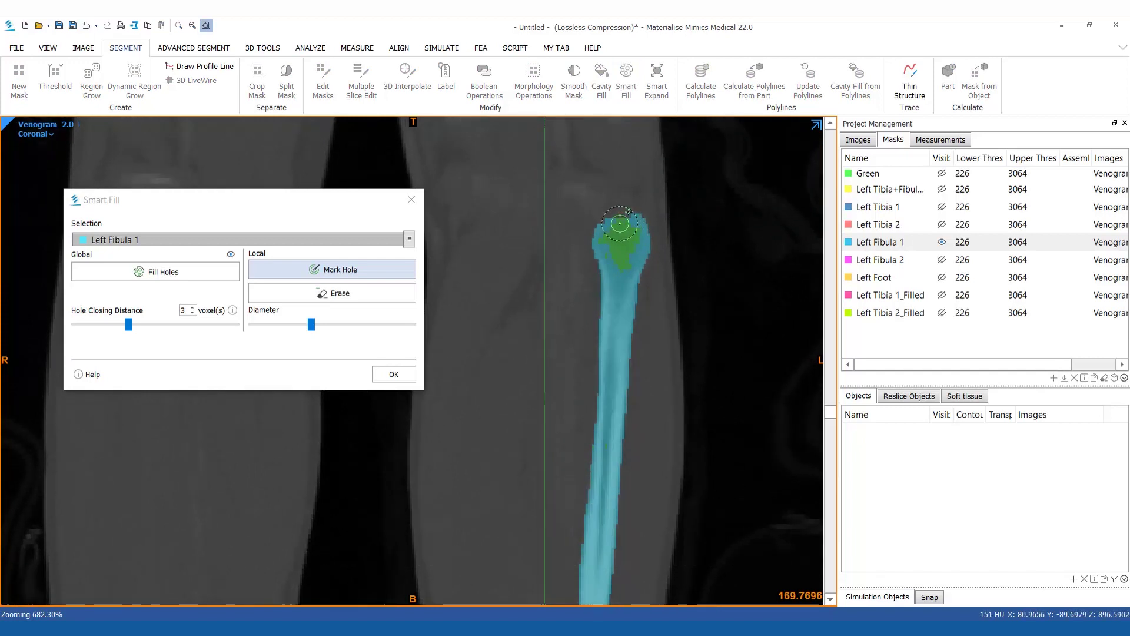
{"action": "scroll", "coordinate": [627, 250], "scroll_direction": "down", "scroll_amount": 7}
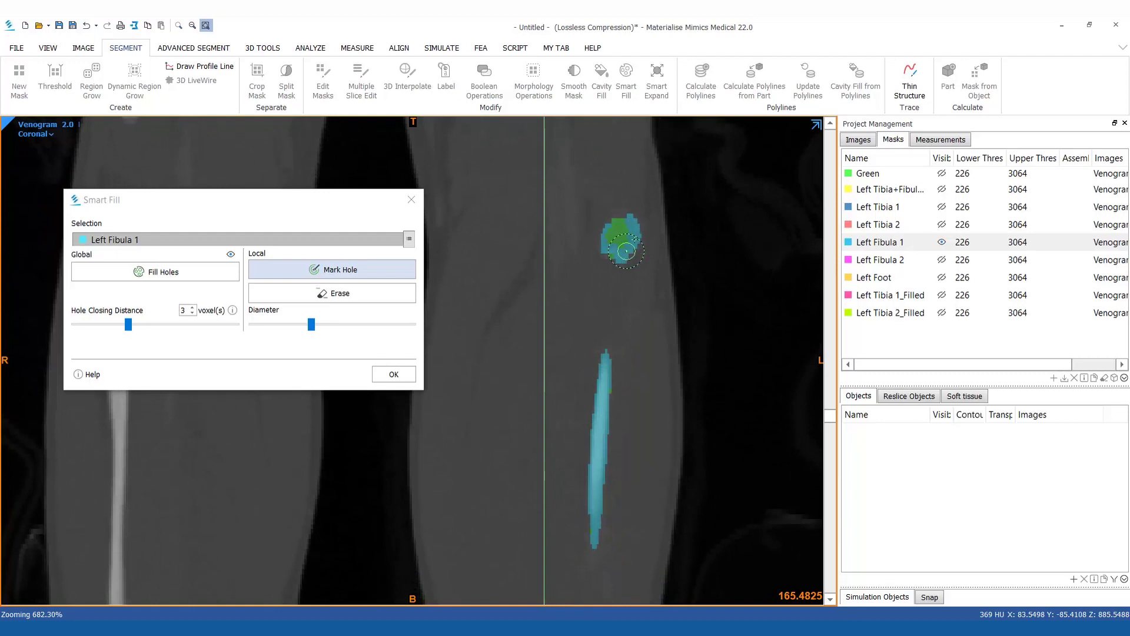
{"action": "left_click", "coordinate": [394, 373]}
Step: Rename the new filled upper fibula mask as Left Fibula 1_Filled and hide it
{"action": "double_click", "coordinate": [878, 330]}
{"action": "type", "text": "Left"}
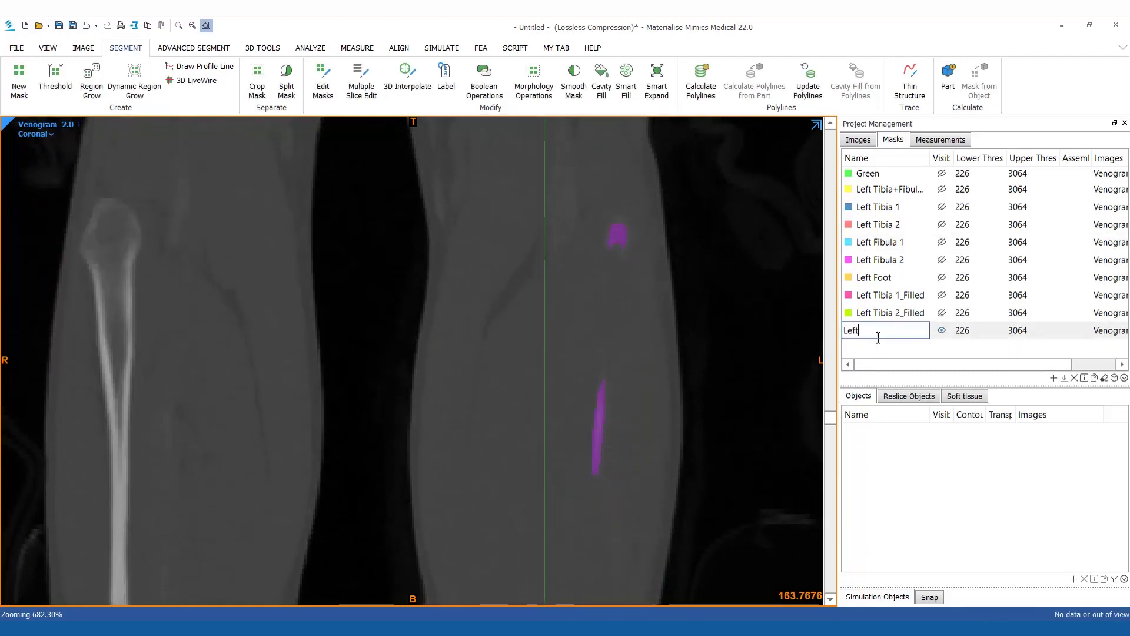
{"action": "type", "text": " Fibula 1_Filled"}
{"action": "left_click", "coordinate": [941, 330]}
Step: Show Left Fibula 2 and fill the holes at its ankle end by marking them locally with Smart Fill on coronal slices
{"action": "left_click", "coordinate": [941, 260]}
{"action": "right_click_drag", "start_coordinate": [654, 401], "coordinate": [641, 454], "text": "ctrl"}
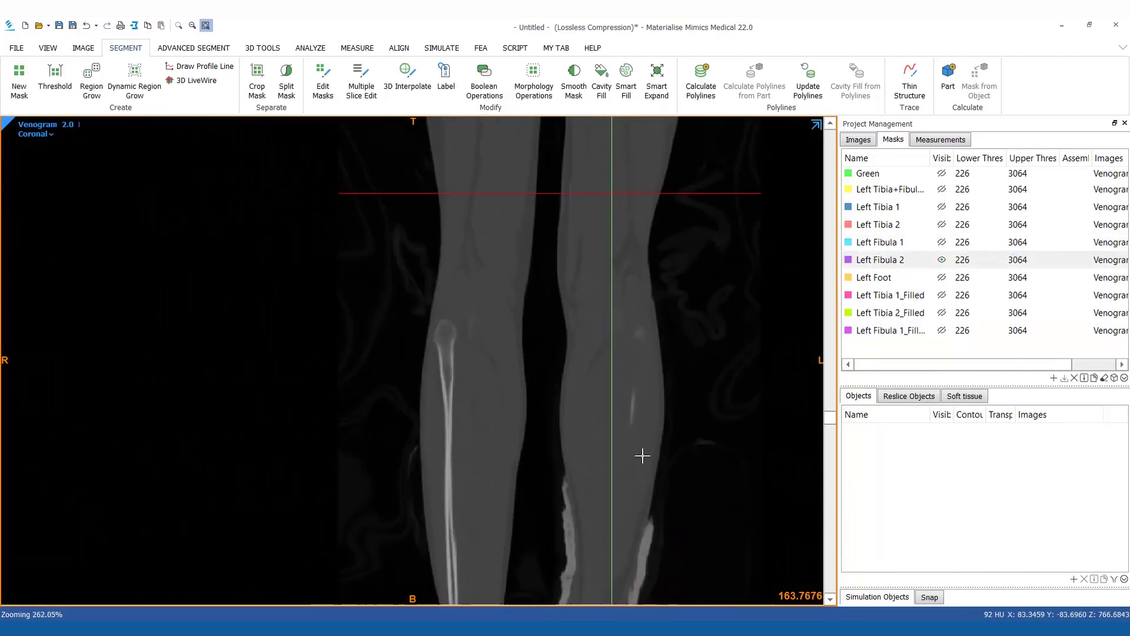
{"action": "scroll", "coordinate": [654, 502], "scroll_direction": "up", "scroll_amount": 20}
{"action": "middle_click_drag", "start_coordinate": [653, 502], "coordinate": [671, 356]}
{"action": "scroll", "coordinate": [501, 249], "scroll_direction": "up", "scroll_amount": 6}
{"action": "left_click", "coordinate": [626, 80]}
{"action": "right_click_drag", "start_coordinate": [638, 499], "coordinate": [638, 435], "text": "ctrl"}
{"action": "left_click", "coordinate": [332, 269]}
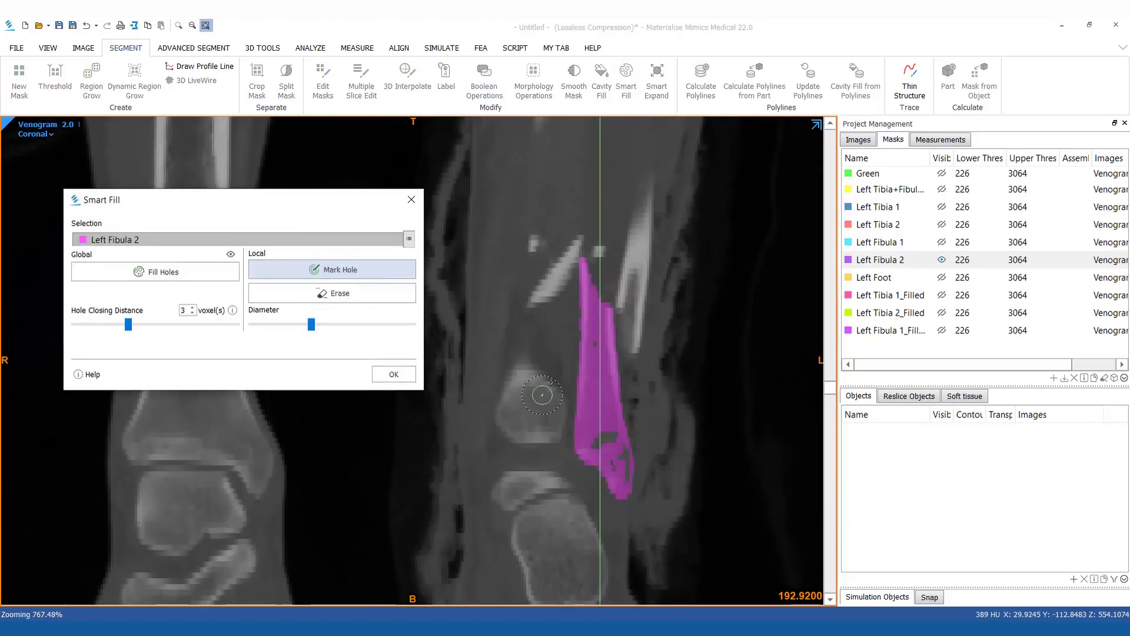
{"action": "left_click_drag", "start_coordinate": [603, 435], "coordinate": [618, 465]}
{"action": "left_click_drag", "start_coordinate": [829, 391], "coordinate": [828, 397]}
{"action": "left_click_drag", "start_coordinate": [601, 430], "coordinate": [620, 458]}
{"action": "scroll", "coordinate": [648, 467], "scroll_direction": "up", "scroll_amount": 3}
{"action": "scroll", "coordinate": [648, 467], "scroll_direction": "down", "scroll_amount": 2}
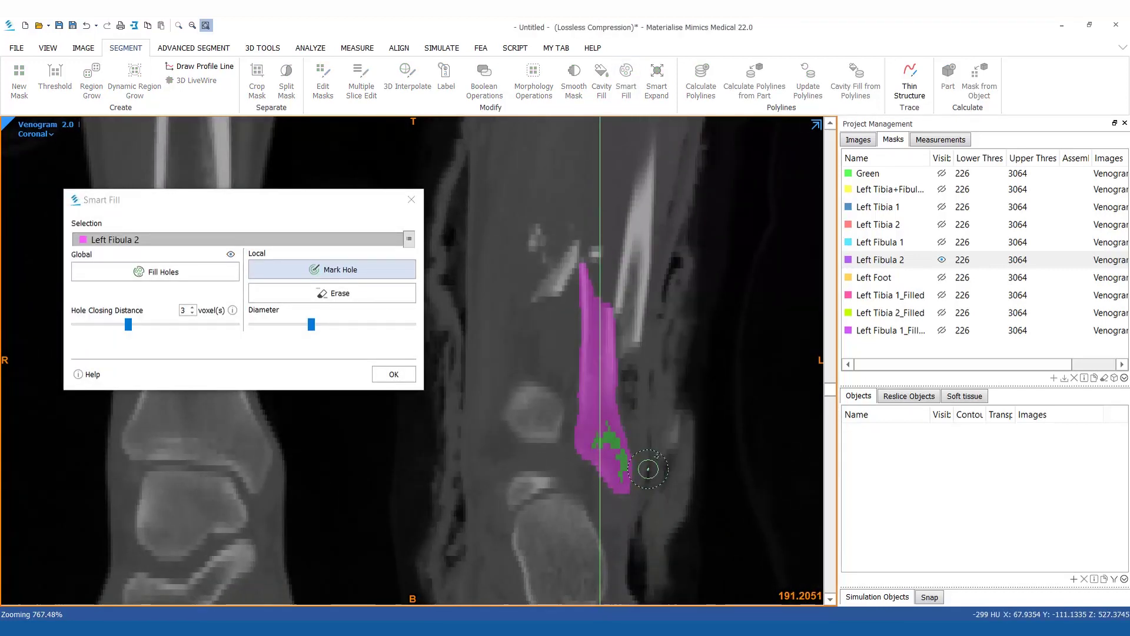
{"action": "left_click", "coordinate": [394, 374]}
Step: Rename the new filled lower fibula mask as Left Fibula 2_Filled
{"action": "double_click", "coordinate": [891, 349]}
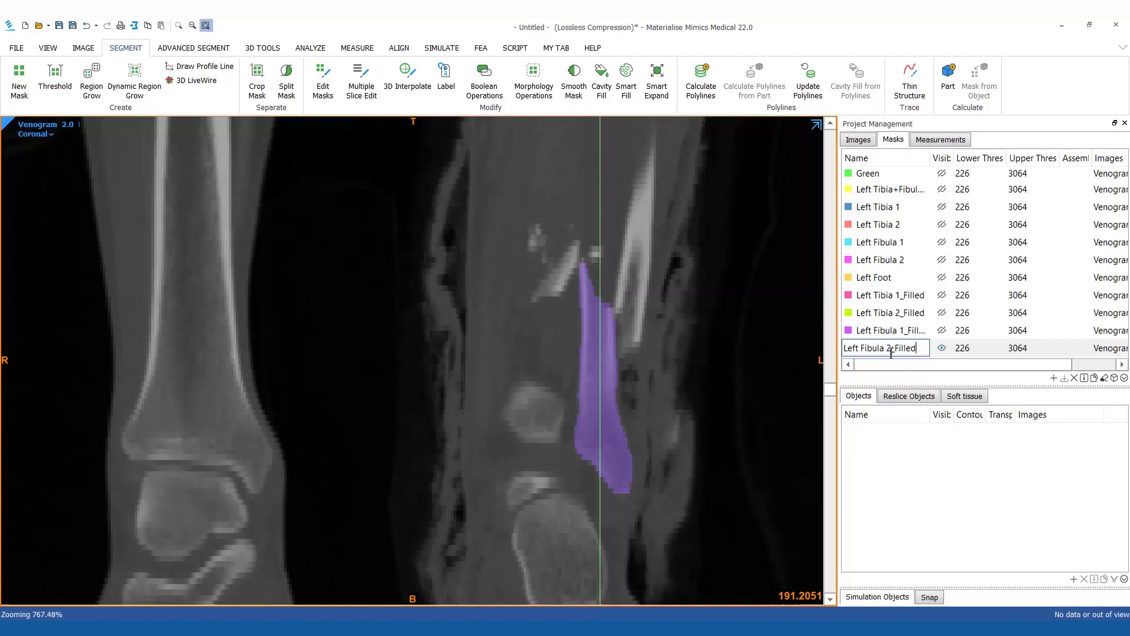
{"action": "type", "text": "Left Fibula 2_Filled"}
{"action": "key", "text": "Return"}
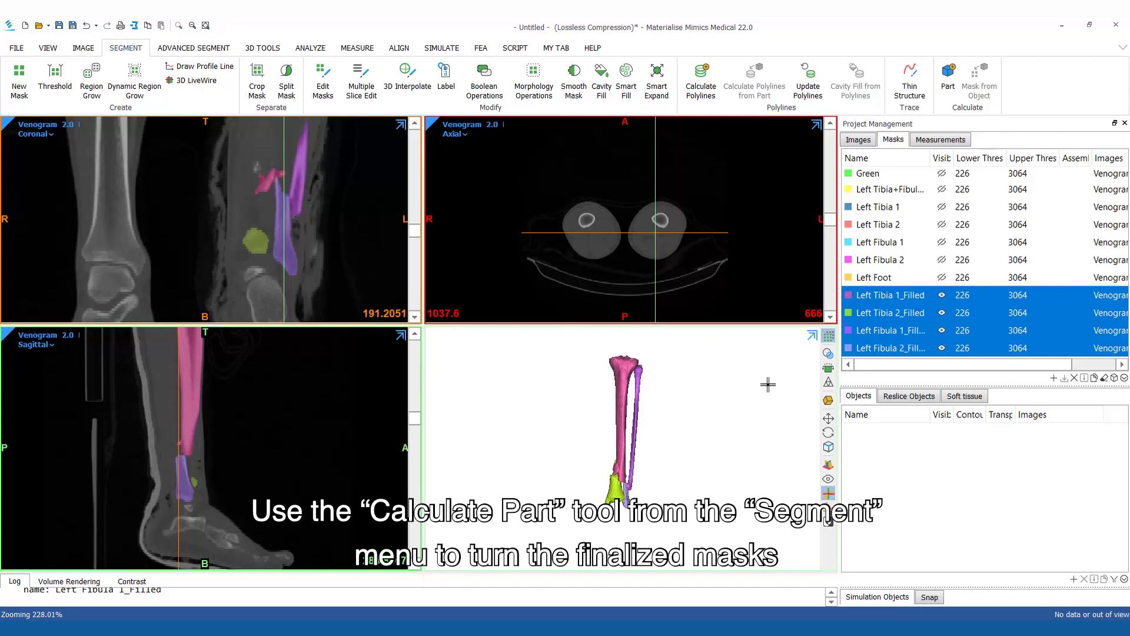
Step: Calculate 3D parts from the four filled tibia and fibula masks at Optimal quality, hide the masks and inspect the models
{"action": "left_click", "coordinate": [948, 89]}
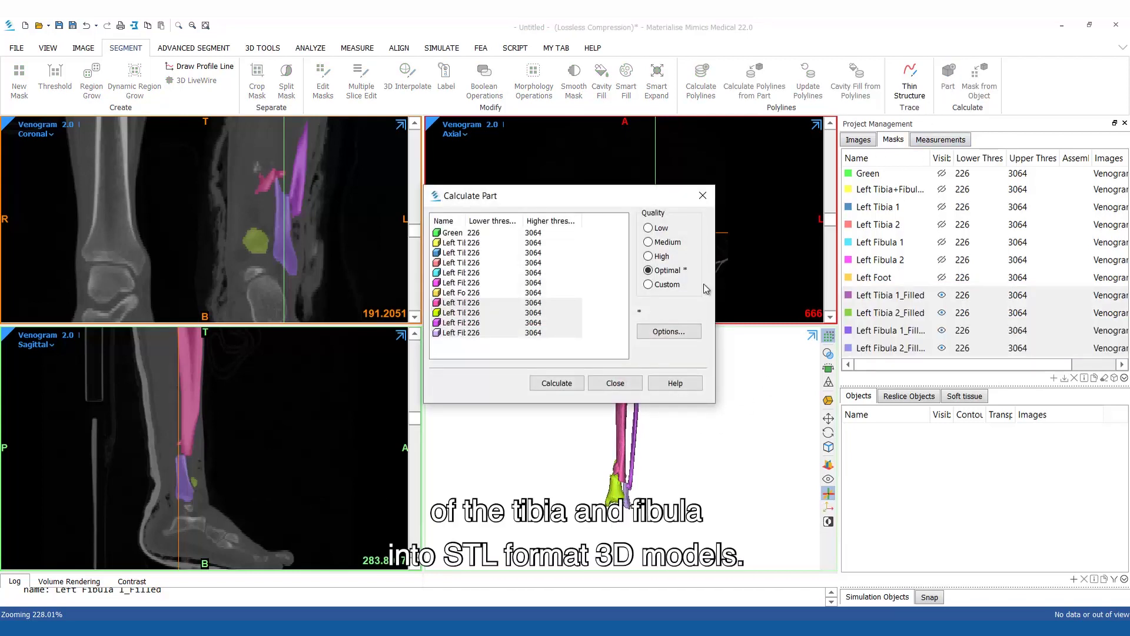
{"action": "left_click", "coordinate": [556, 383]}
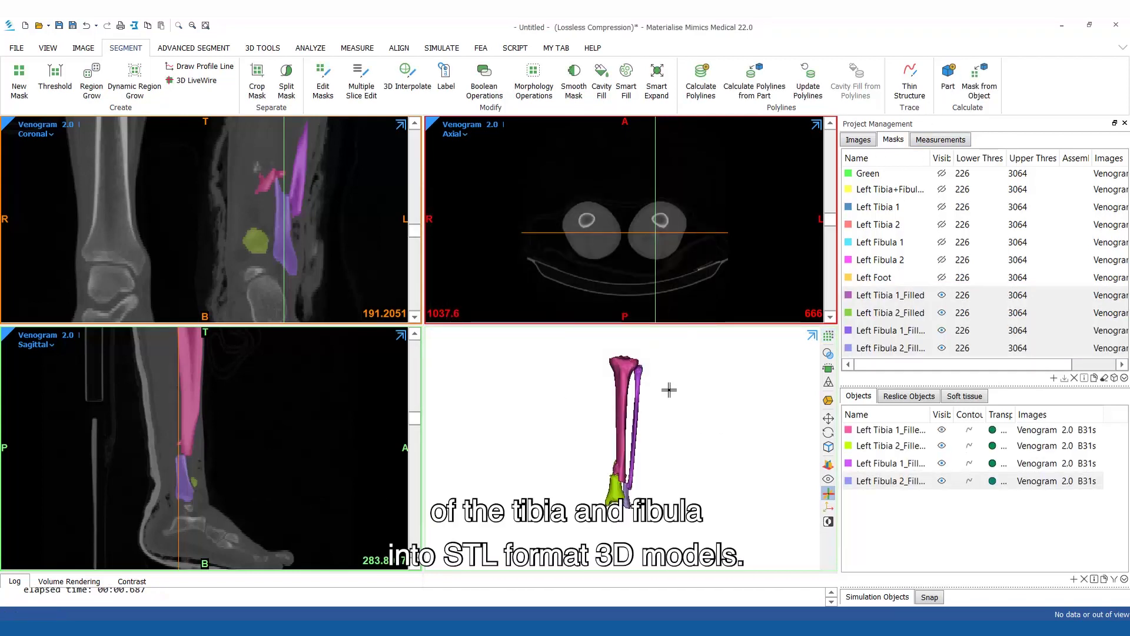
{"action": "left_click", "coordinate": [942, 296]}
{"action": "scroll", "coordinate": [641, 457], "scroll_direction": "up", "scroll_amount": 3}
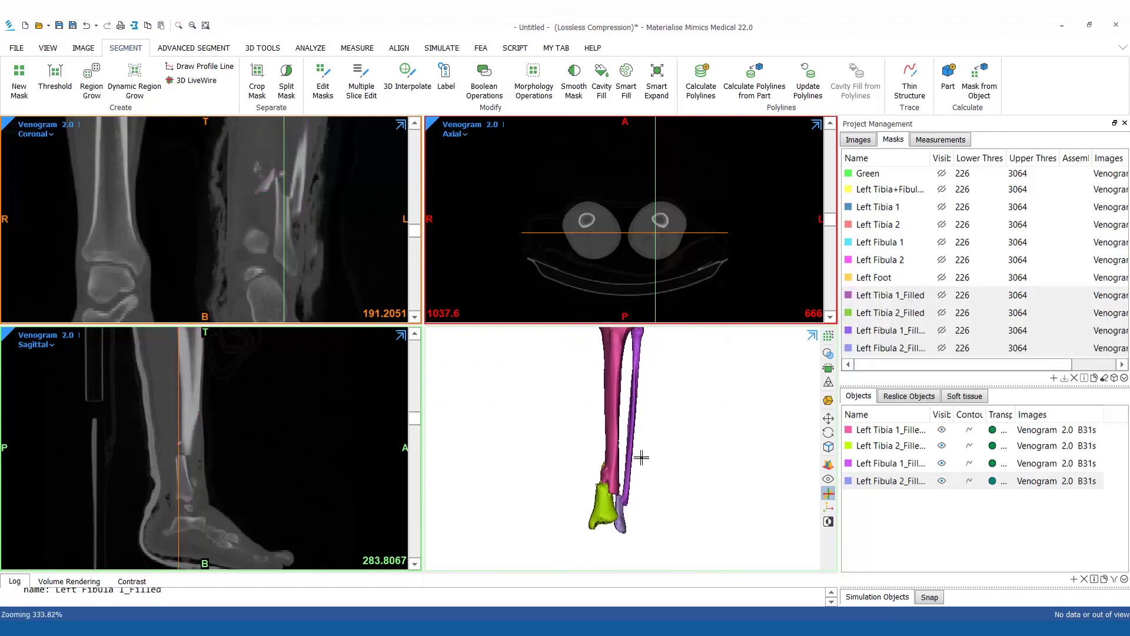
{"action": "key", "text": "space"}
{"action": "right_click_drag", "start_coordinate": [618, 469], "coordinate": [441, 492]}
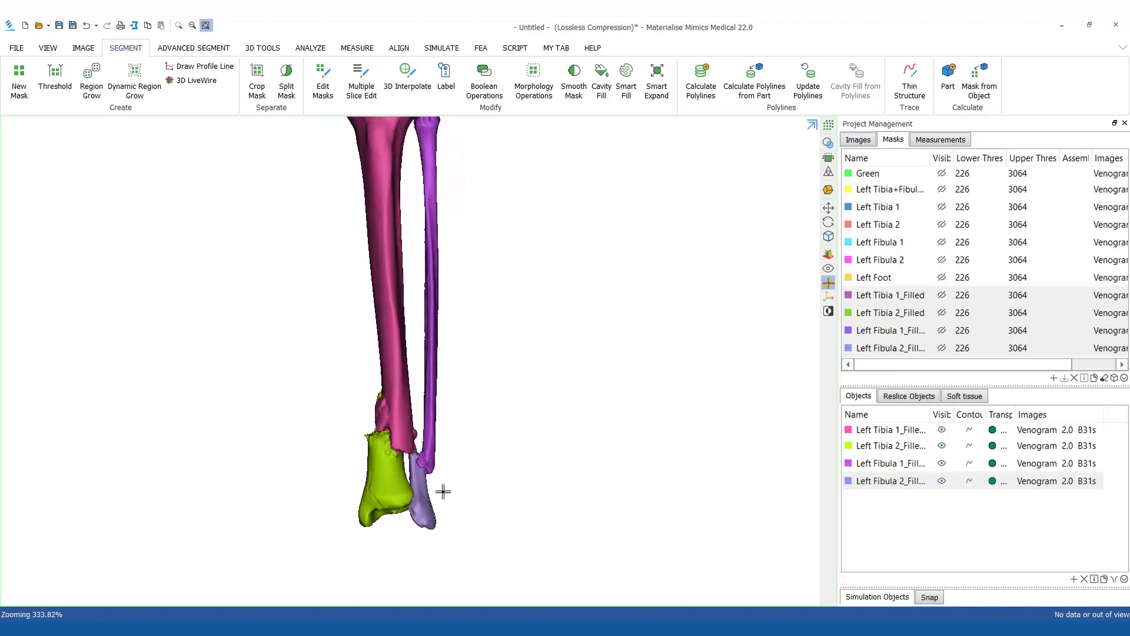
{"action": "scroll", "coordinate": [444, 480], "scroll_direction": "down", "scroll_amount": 2}
{"action": "double_click", "coordinate": [444, 480]}
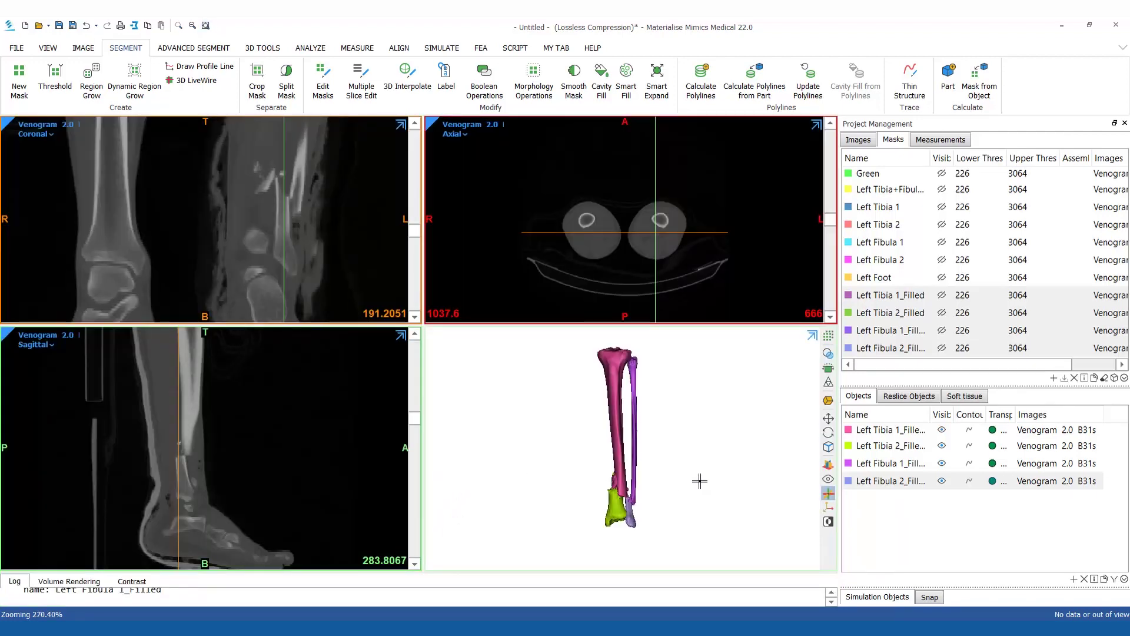
Step: Wrap all four bone parts with a smallest detail of 0.75 mm and a gap closing distance of 0.5 mm, keeping the originals
{"action": "left_click", "coordinate": [263, 48]}
{"action": "left_click", "coordinate": [129, 78]}
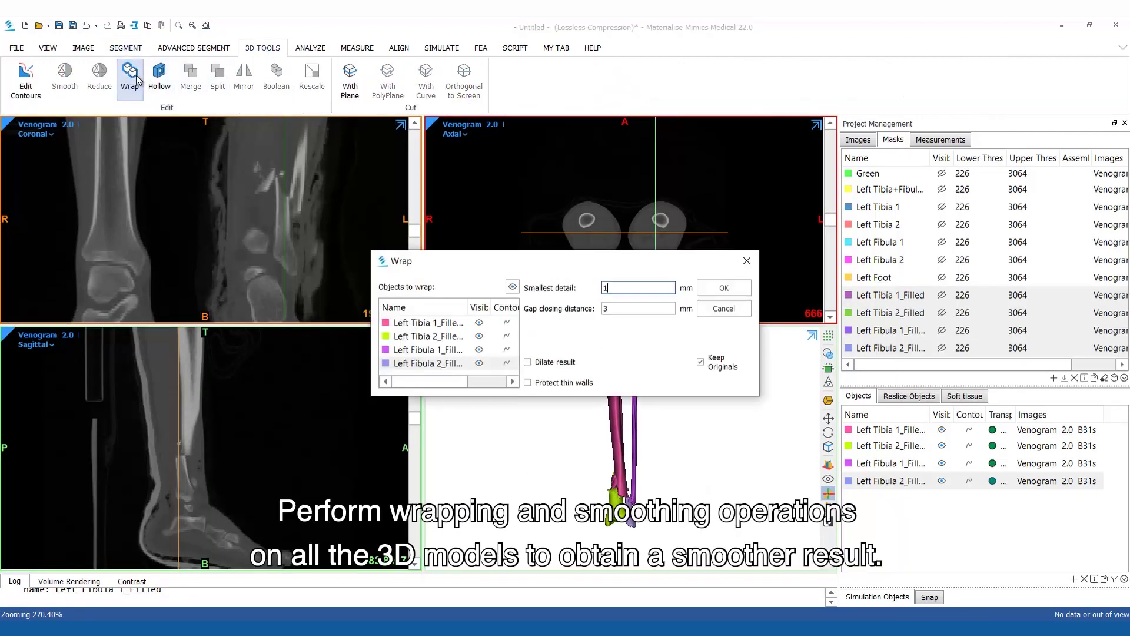
{"action": "left_click", "coordinate": [427, 323]}
{"action": "left_click", "coordinate": [428, 350], "text": "shift"}
{"action": "left_click", "coordinate": [434, 365], "text": "shift"}
{"action": "left_click", "coordinate": [615, 289]}
{"action": "key", "text": "BackSpace"}
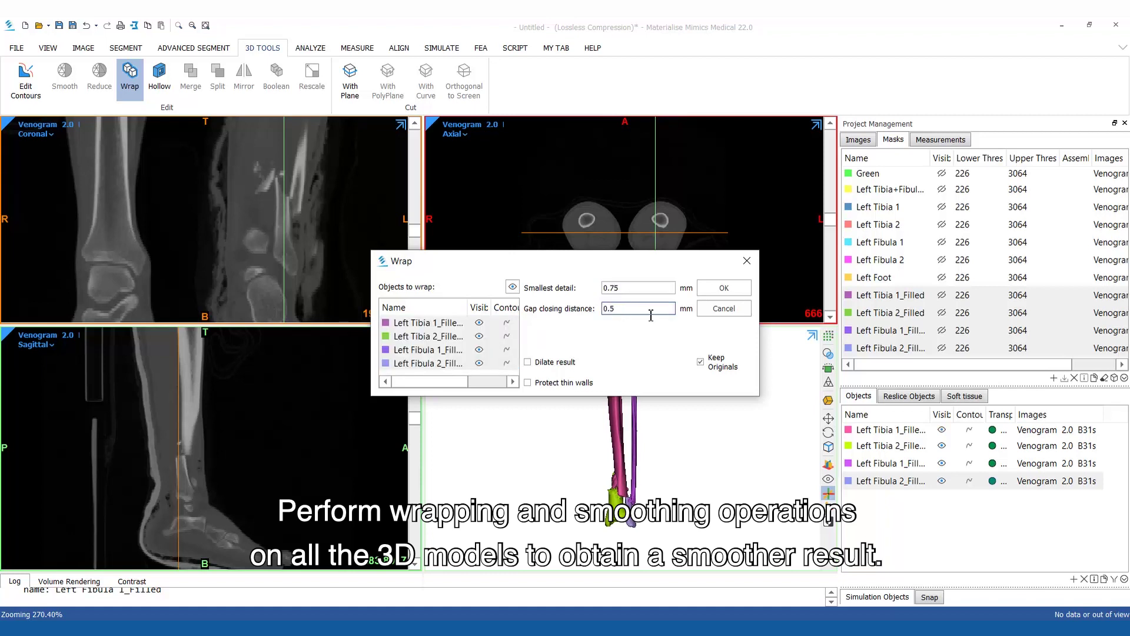
{"action": "left_click", "coordinate": [724, 288]}
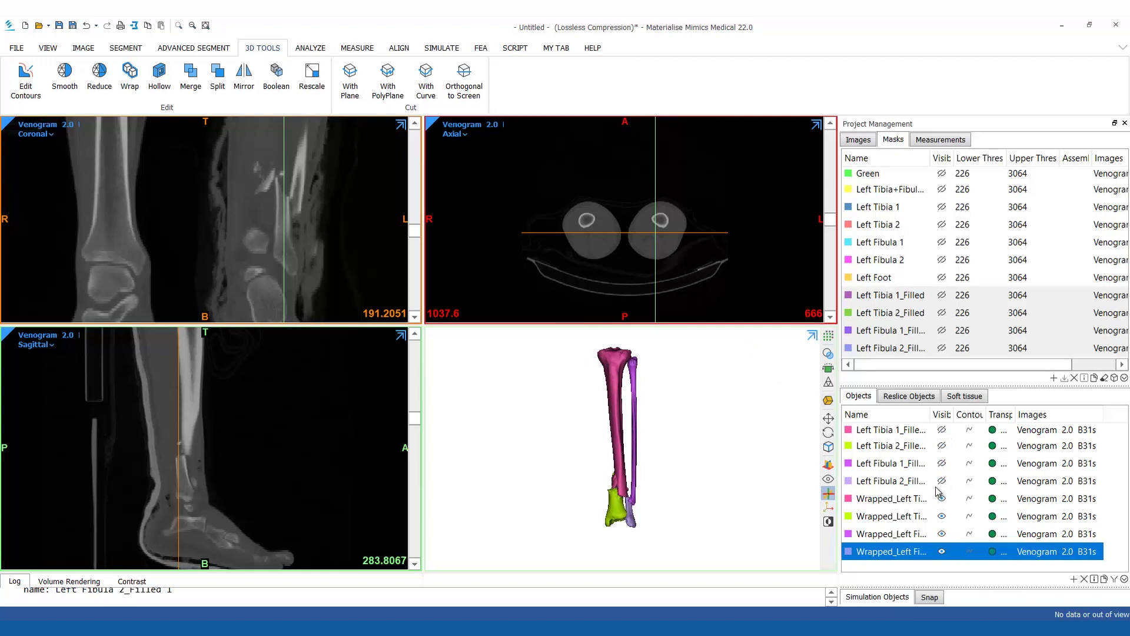
Step: Smooth the four wrapped parts with 3 iterations, a smooth factor of 0.7 and shrinkage compensation, without keeping the originals
{"action": "left_click", "coordinate": [926, 502], "text": "shift"}
{"action": "left_click", "coordinate": [65, 78]}
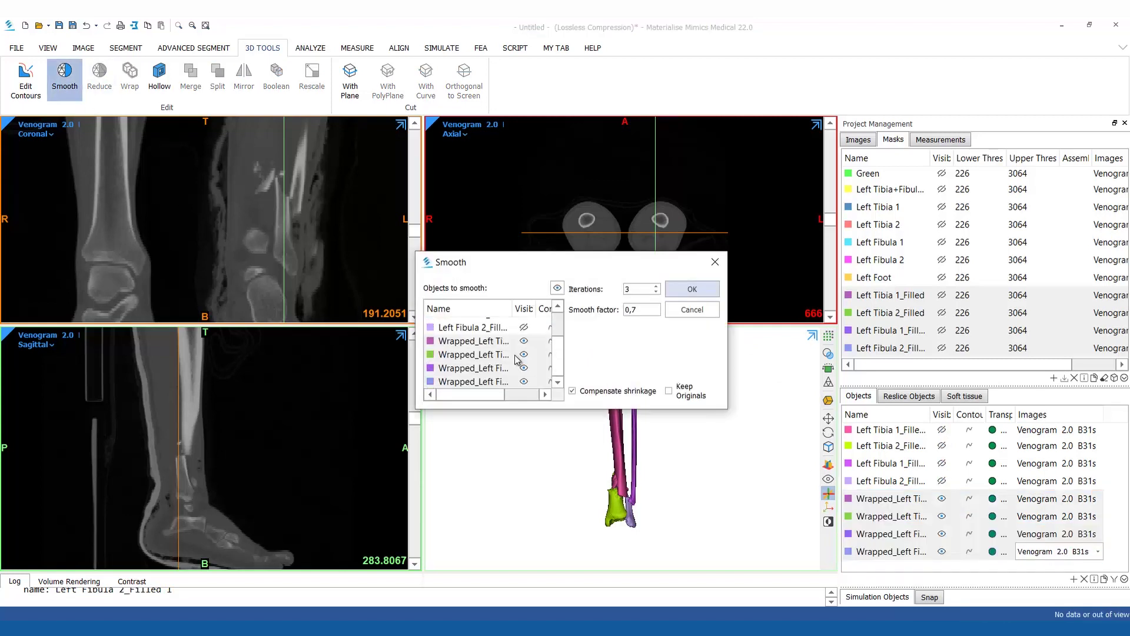
{"action": "left_click", "coordinate": [693, 291]}
{"action": "key", "text": "space"}
{"action": "right_click_drag", "start_coordinate": [645, 384], "coordinate": [490, 435]}
{"action": "right_click_drag", "start_coordinate": [781, 428], "coordinate": [754, 348]}
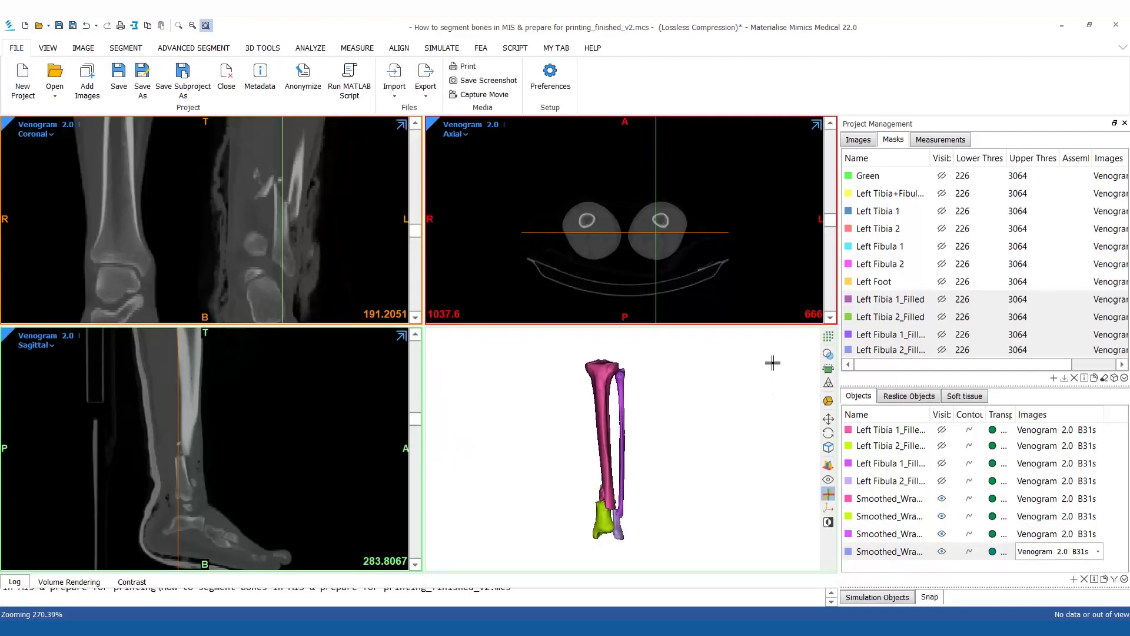
Step: Display the contours of the four smoothed parts on the images and check their fit through the sagittal slices
{"action": "left_click", "coordinate": [968, 500]}
{"action": "left_click", "coordinate": [970, 551]}
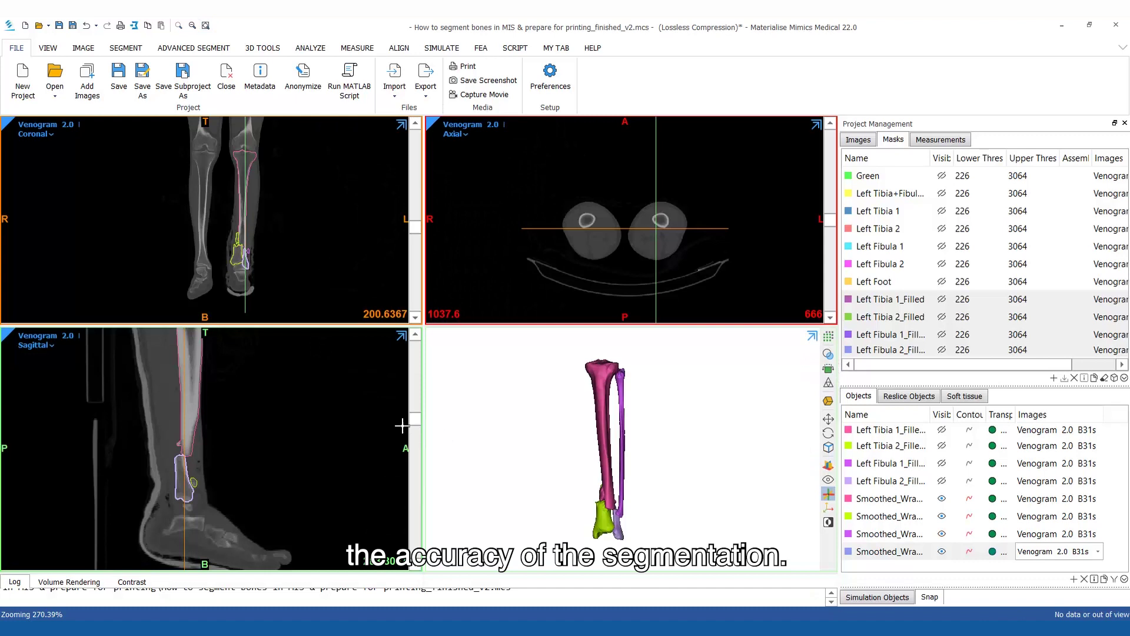
{"action": "key", "text": "space"}
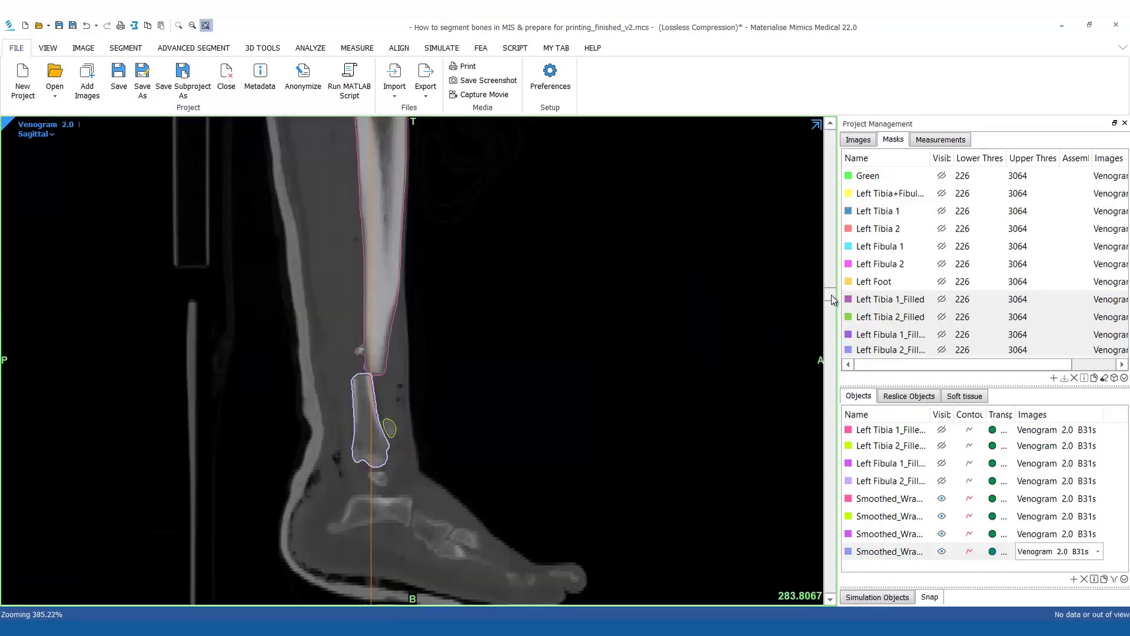
{"action": "mouse_move", "coordinate": [831, 295]}
{"action": "left_mouse_down"}
{"action": "mouse_move", "coordinate": [822, 335]}
{"action": "mouse_move", "coordinate": [817, 294]}
{"action": "left_mouse_up"}
{"action": "key", "text": "space"}
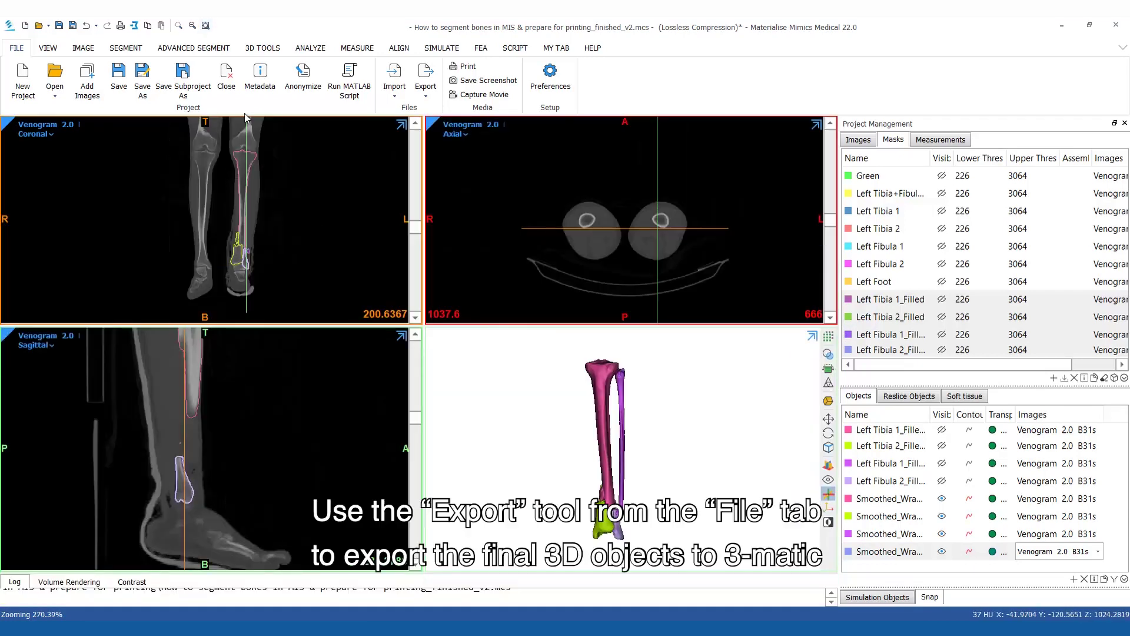
Step: Export the four Smoothed_Wrapped tibia and fibula parts to 3-matic
{"action": "left_click", "coordinate": [425, 94]}
{"action": "left_click", "coordinate": [425, 110]}
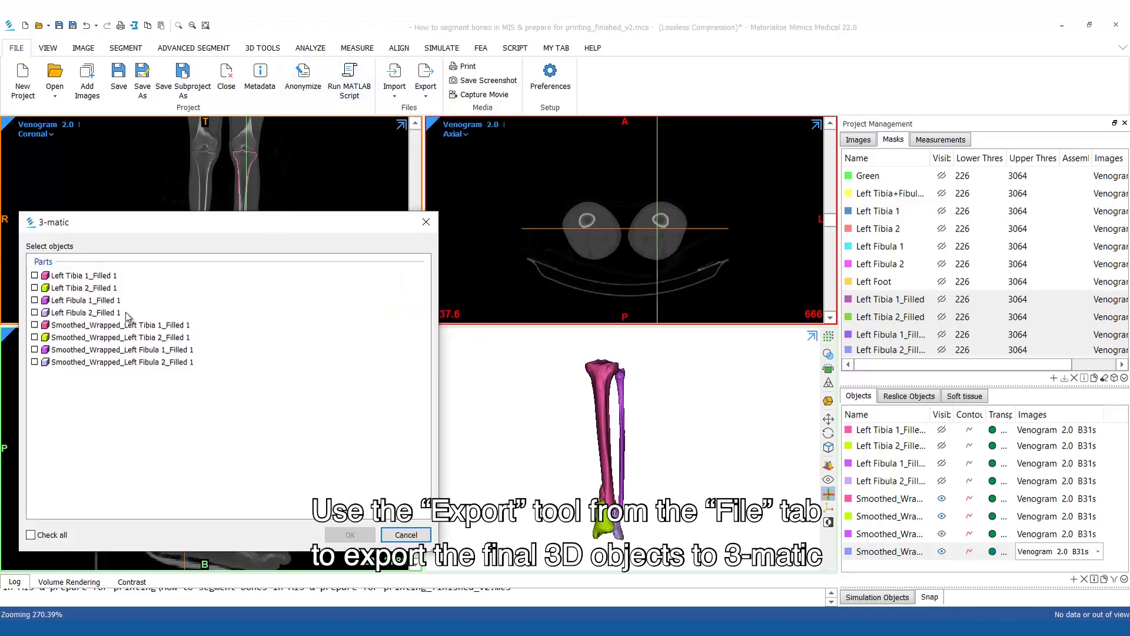
{"action": "left_click", "coordinate": [118, 325]}
{"action": "left_click", "coordinate": [118, 337]}
{"action": "left_click", "coordinate": [118, 350]}
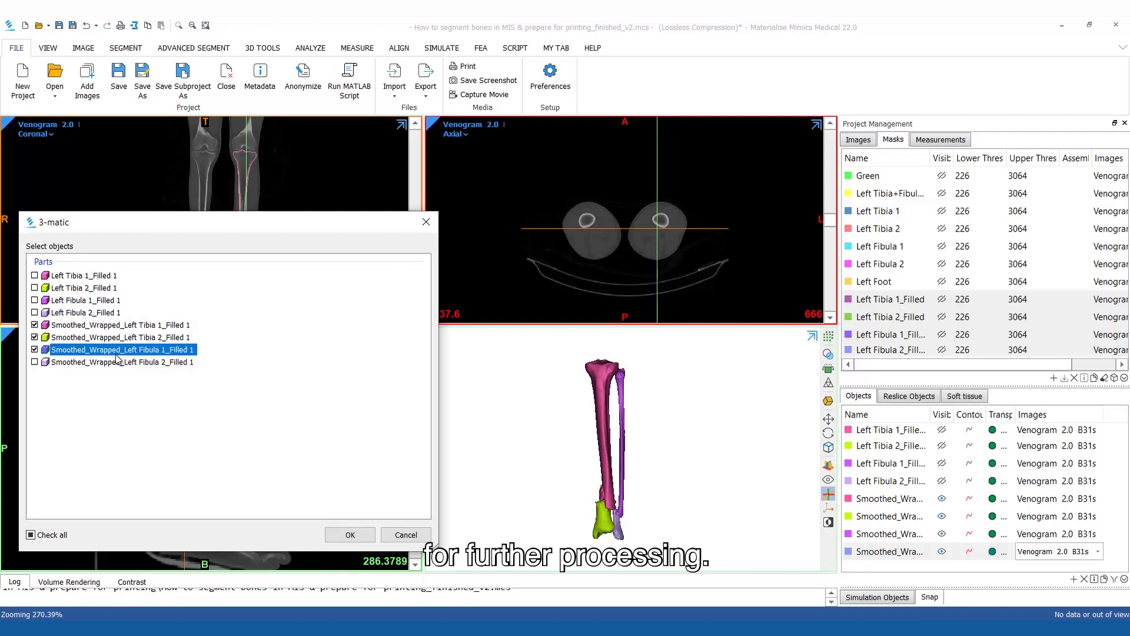
{"action": "left_click", "coordinate": [120, 362]}
{"action": "left_click", "coordinate": [351, 535]}
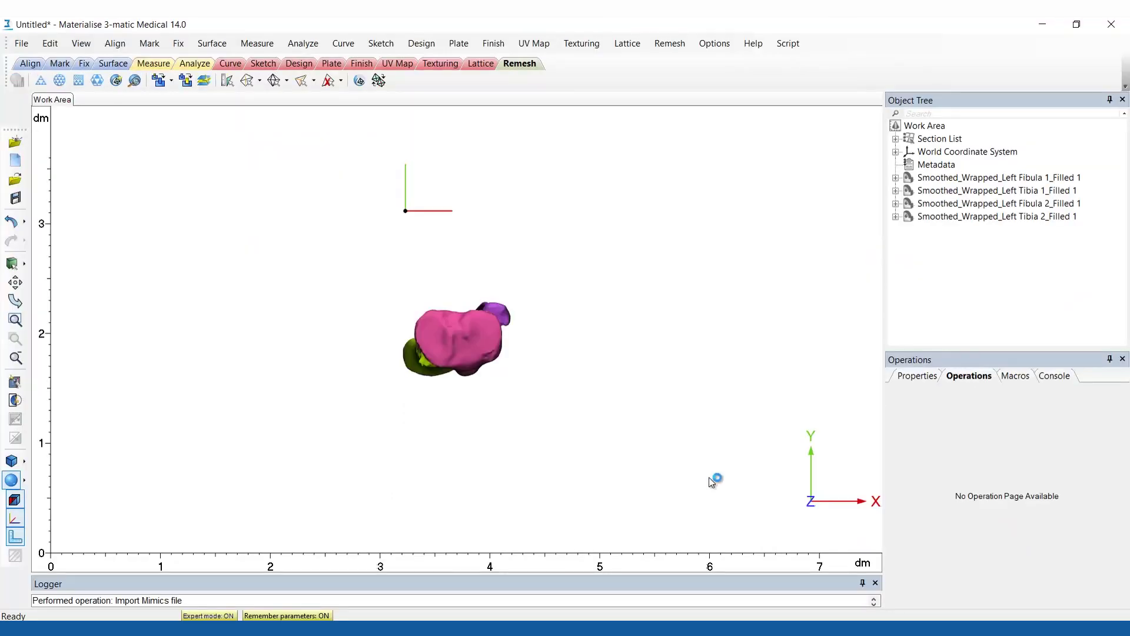
Step: In 3-matic, rename the upper fibula part as Left Fibula 1 and the upper tibia part as Left Tibia 1
{"action": "left_click", "coordinate": [23, 462]}
{"action": "left_click", "coordinate": [77, 461]}
{"action": "scroll", "coordinate": [581, 442], "scroll_direction": "down", "scroll_amount": 1}
{"action": "double_click", "coordinate": [963, 180]}
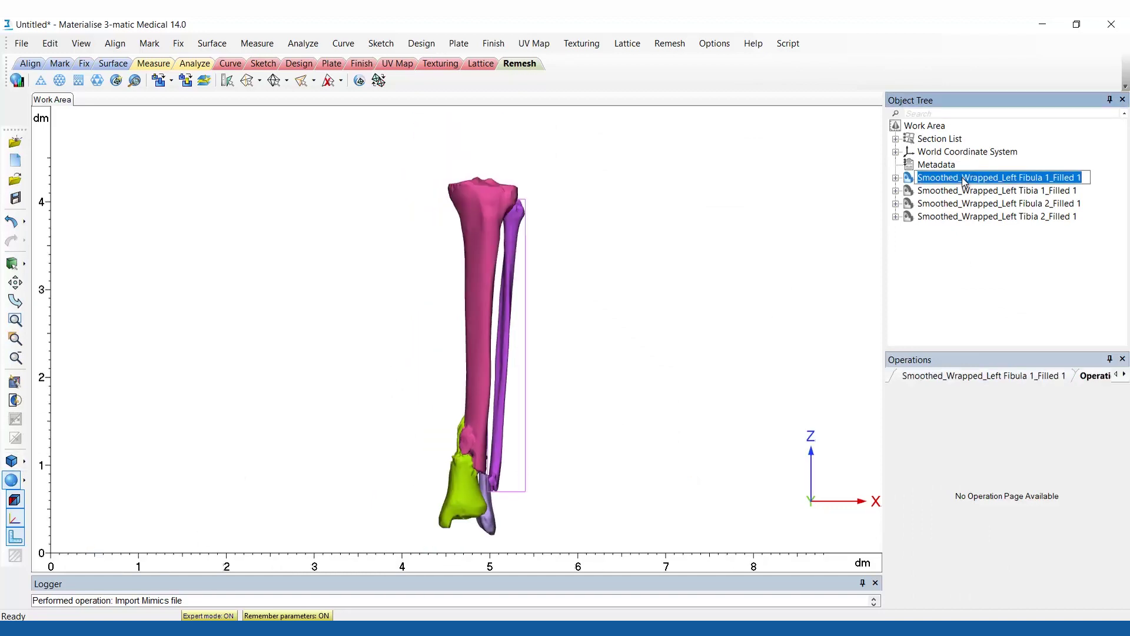
{"action": "type", "text": "Left Fibula 1"}
{"action": "double_click", "coordinate": [961, 192]}
{"action": "type", "text": "Left Tibia 1"}
{"action": "key", "text": "Return"}
Step: Rename the lower fibula part as Left Fibula 2 and the lower tibia part as Left Tibia 2
{"action": "double_click", "coordinate": [953, 204]}
{"action": "type", "text": "Left Fibula 2"}
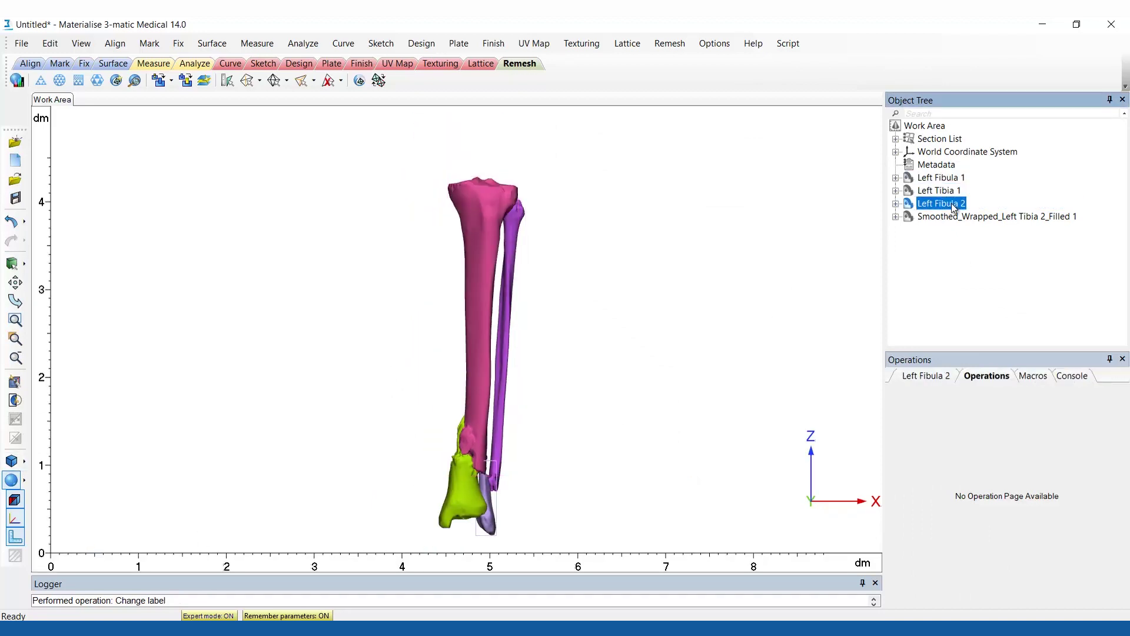
{"action": "double_click", "coordinate": [948, 216]}
{"action": "type", "text": "Left Tibia 2"}
{"action": "key", "text": "Return"}
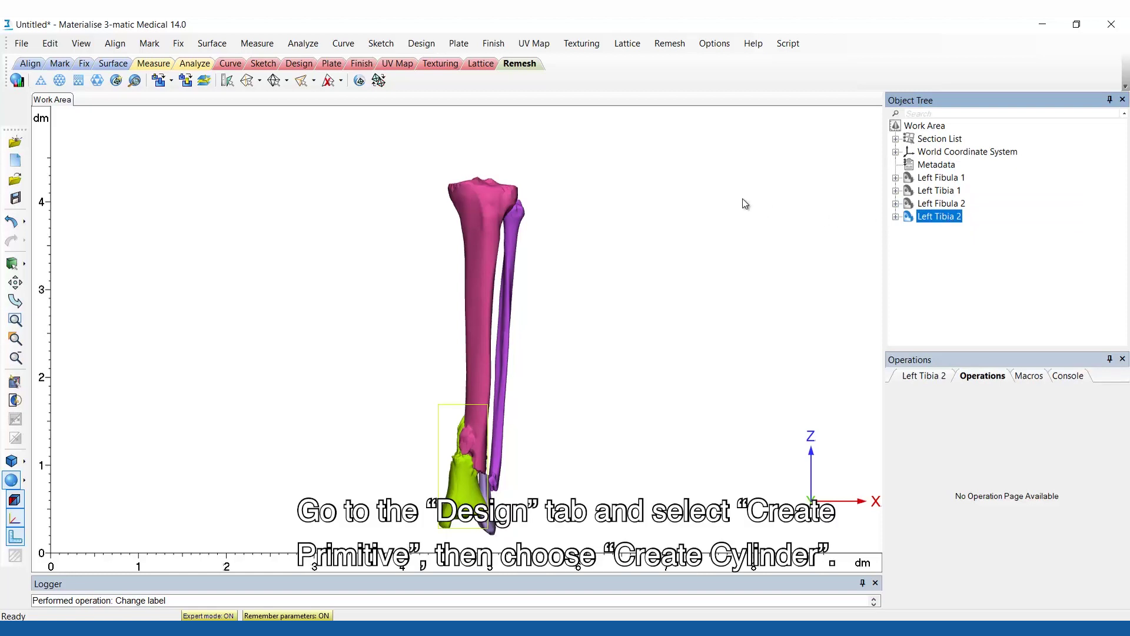
Step: Create a cylinder by 2 Points with a 3 mm radius, connecting the lower shafts of Left Tibia 1 and Left Fibula 1
{"action": "left_click", "coordinate": [433, 46]}
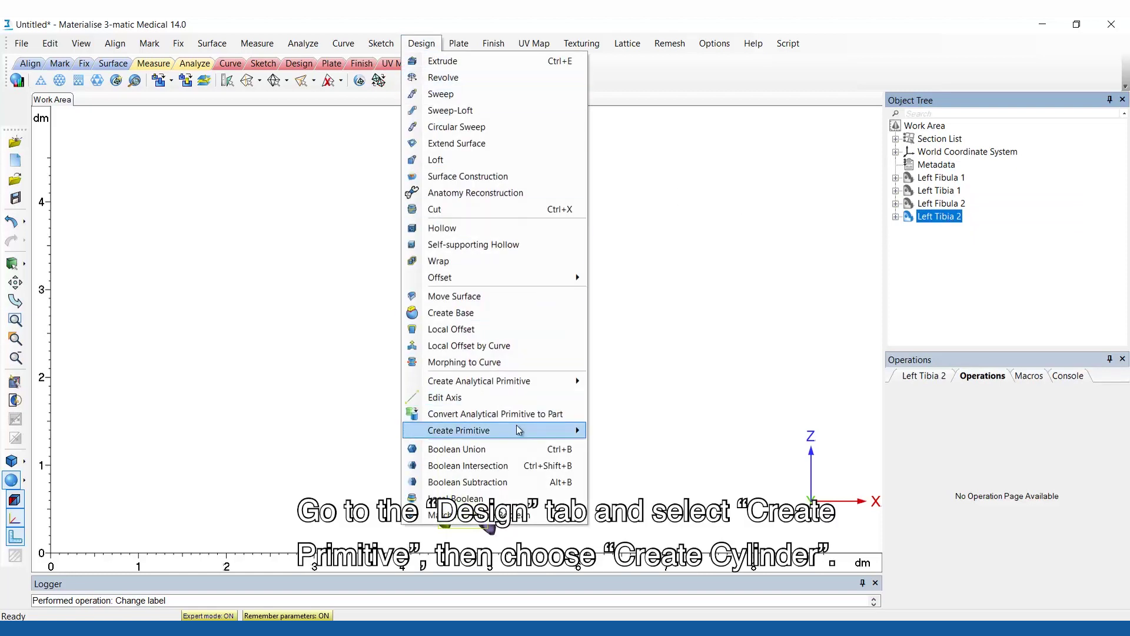
{"action": "mouse_move", "coordinate": [518, 430]}
{"action": "left_click", "coordinate": [641, 433]}
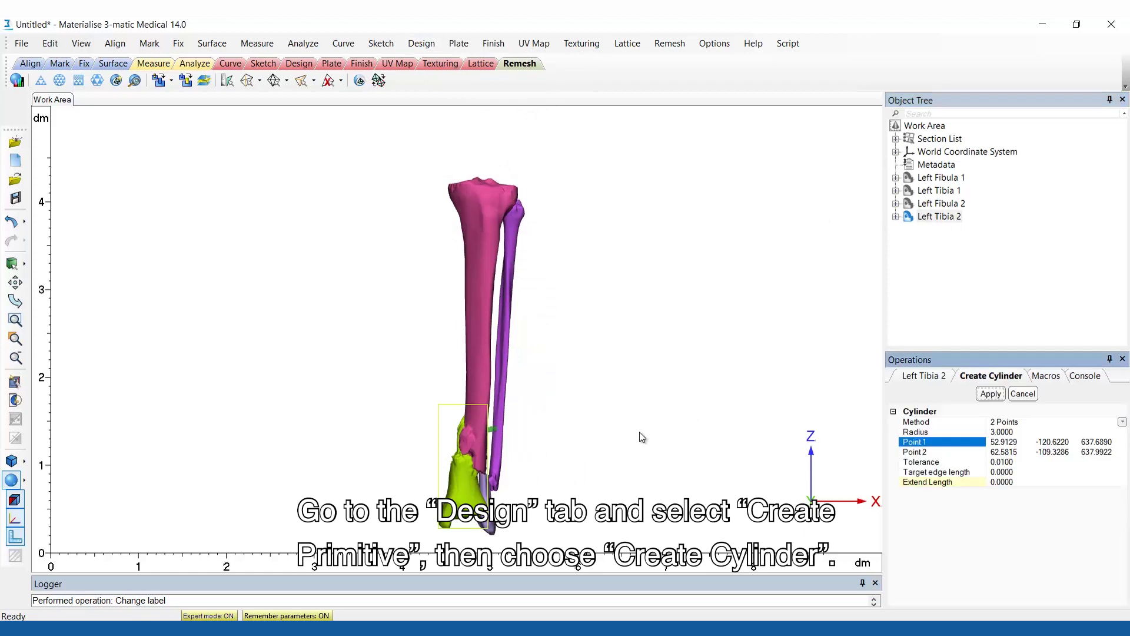
{"action": "left_click", "coordinate": [1017, 424]}
{"action": "left_click", "coordinate": [1011, 437]}
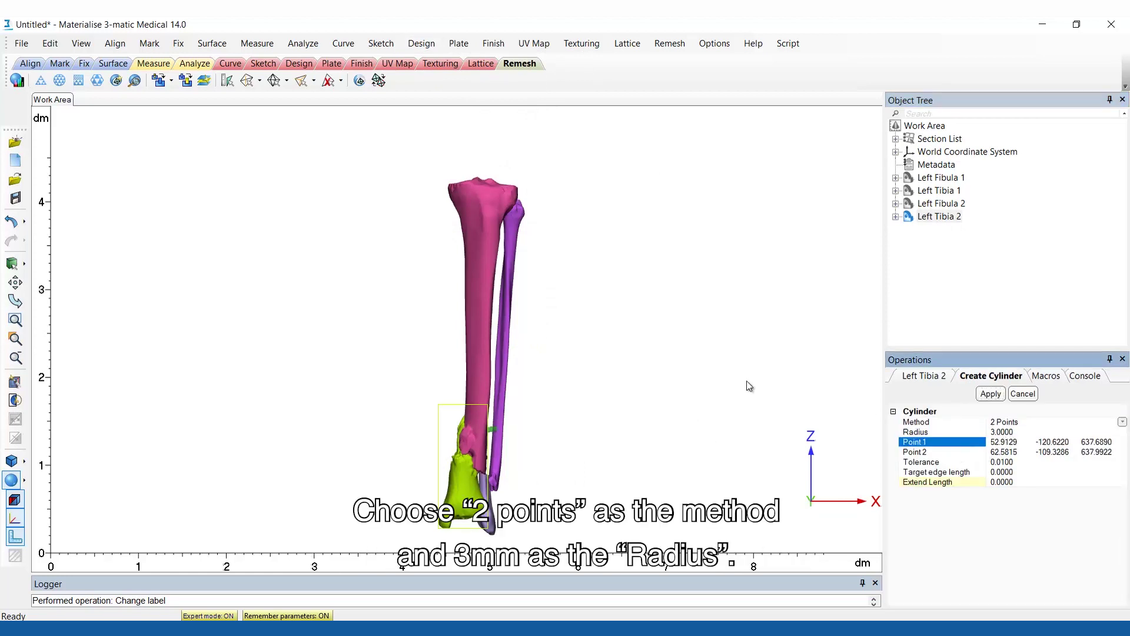
{"action": "right_click_drag", "start_coordinate": [672, 365], "coordinate": [518, 386]}
{"action": "scroll", "coordinate": [497, 435], "scroll_direction": "up", "scroll_amount": 7}
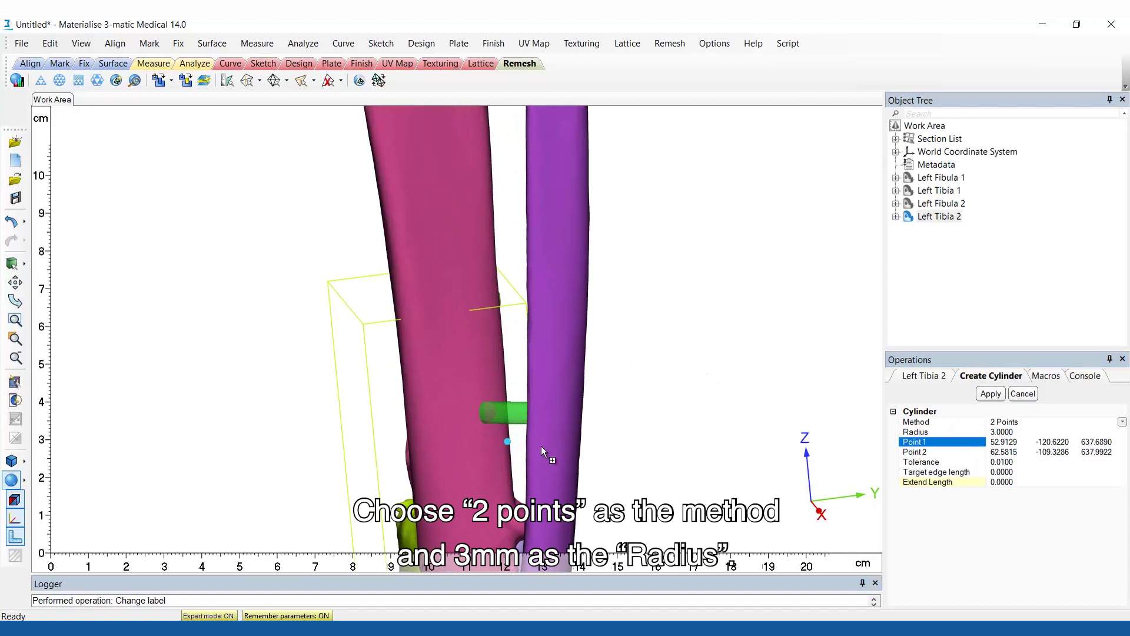
{"action": "right_click_drag", "start_coordinate": [541, 446], "coordinate": [498, 443]}
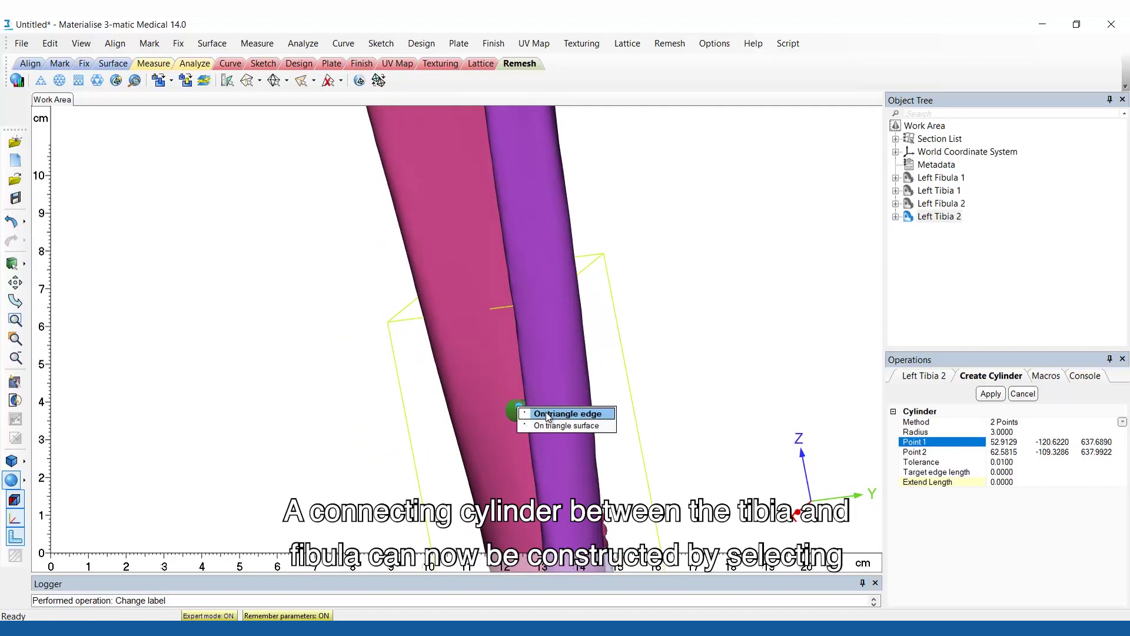
{"action": "left_click", "coordinate": [542, 419]}
{"action": "right_click_drag", "start_coordinate": [557, 423], "coordinate": [783, 451]}
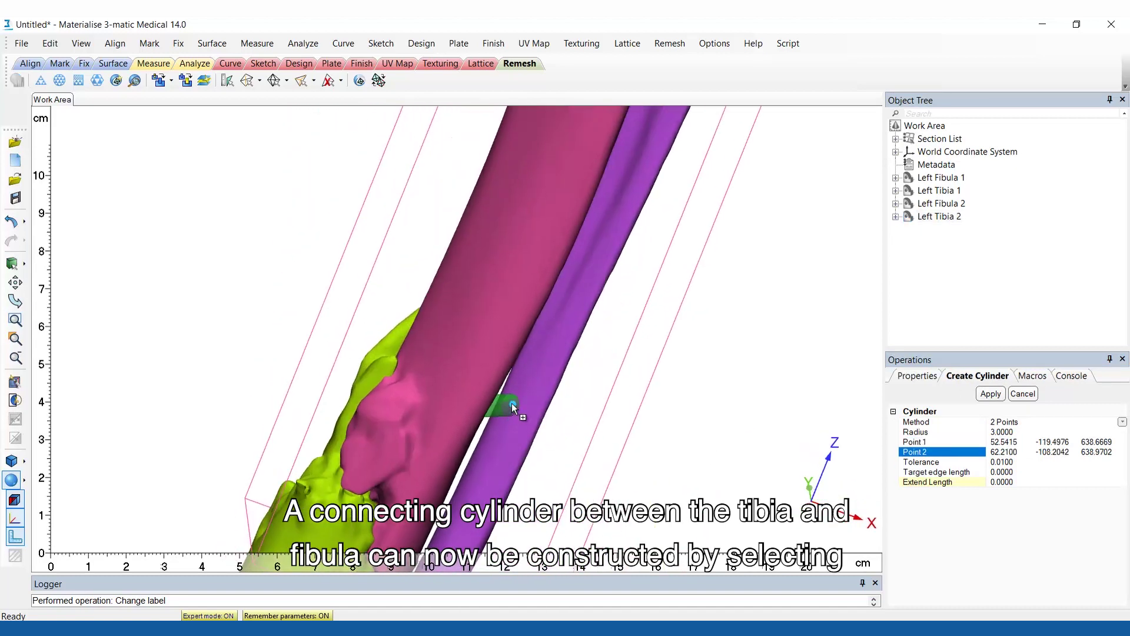
{"action": "left_click", "coordinate": [511, 404]}
{"action": "left_click", "coordinate": [548, 413]}
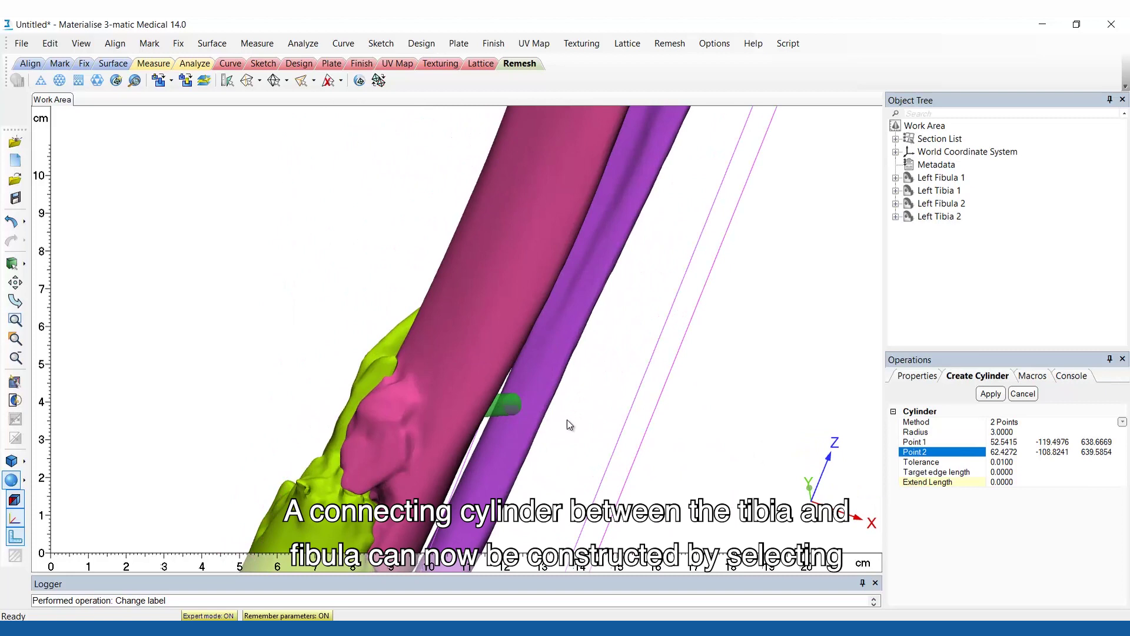
{"action": "left_click", "coordinate": [990, 393]}
Step: Extend the lower connecting cylinder's Top and Bottom surfaces 3 mm outside with Move Surface, as a solid
{"action": "right_click_drag", "start_coordinate": [670, 442], "coordinate": [550, 416]}
{"action": "scroll", "coordinate": [478, 426], "scroll_direction": "up", "scroll_amount": 5}
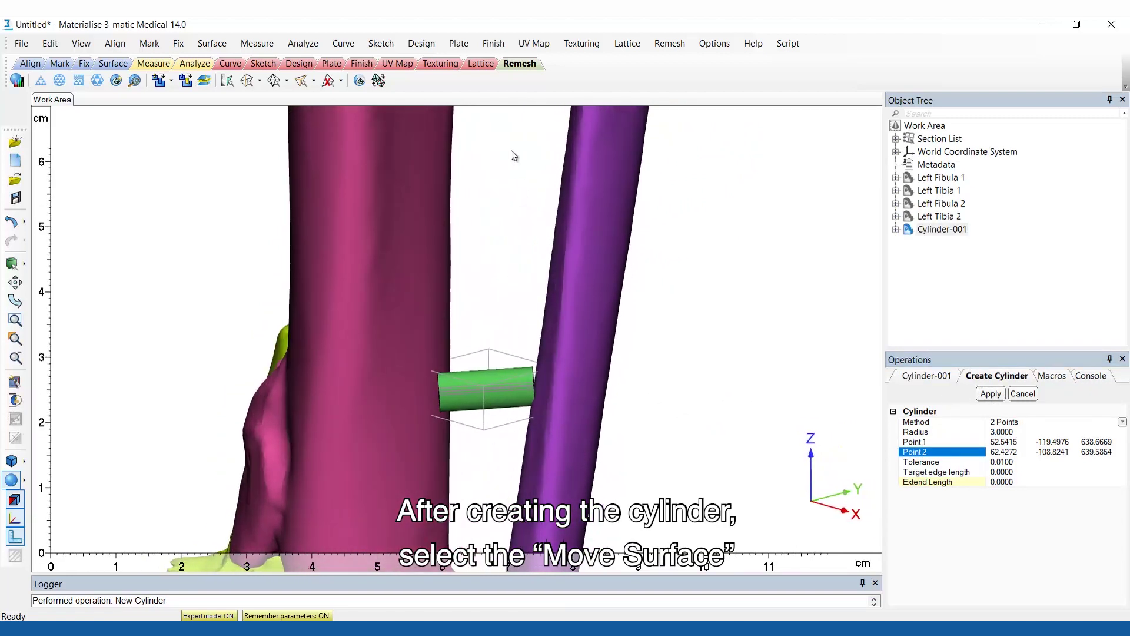
{"action": "left_click", "coordinate": [429, 49]}
{"action": "left_click", "coordinate": [471, 296]}
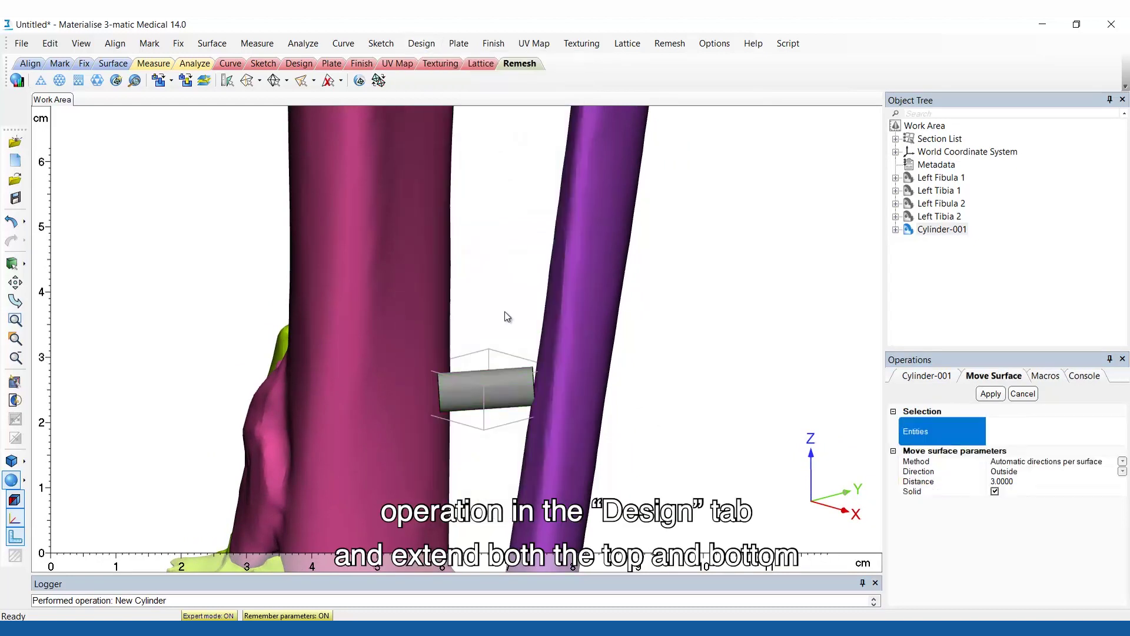
{"action": "left_click", "coordinate": [896, 230]}
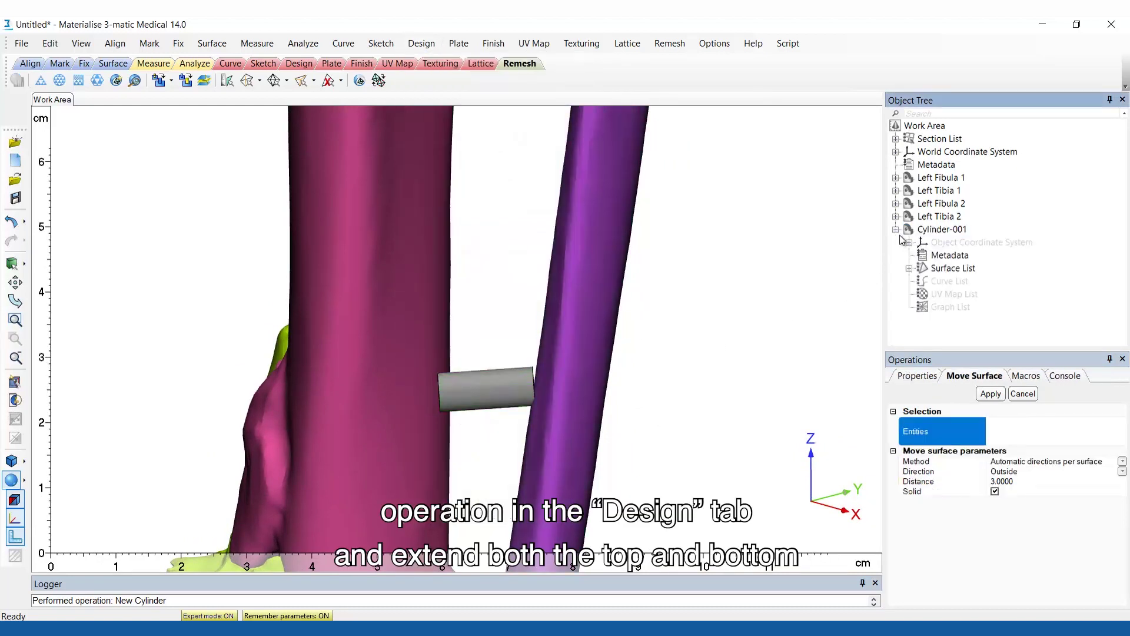
{"action": "left_click", "coordinate": [909, 269]}
{"action": "left_click", "coordinate": [952, 294]}
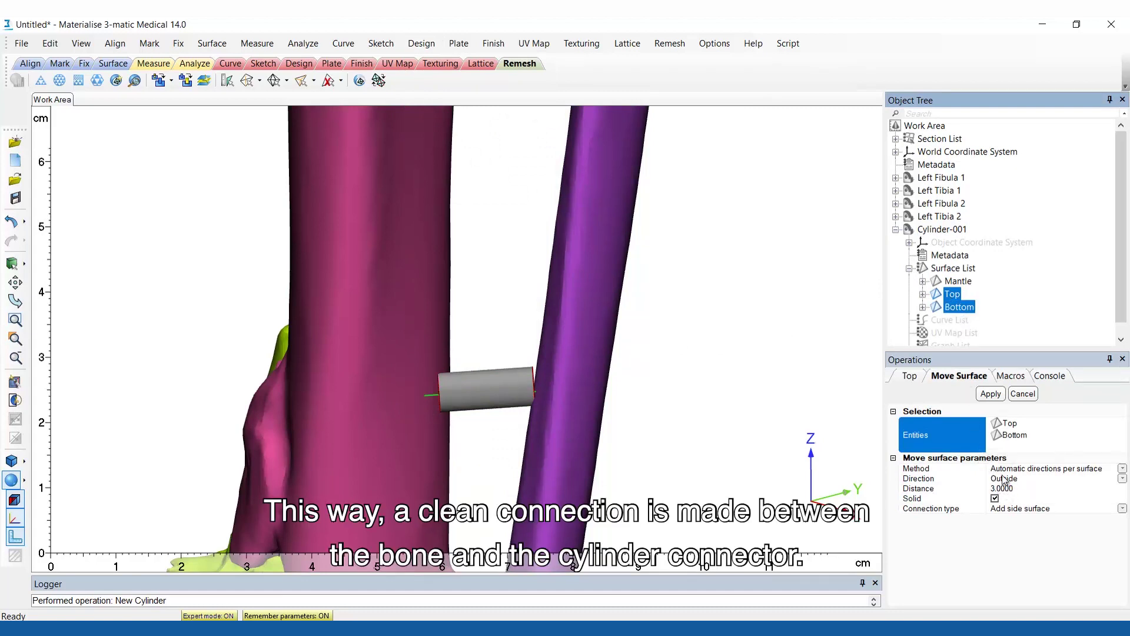
{"action": "left_click", "coordinate": [991, 394]}
Step: Create a second 3 mm radius cylinder by 2 Points between the tibia and fibula at mid-shaft
{"action": "right_click_drag", "start_coordinate": [625, 447], "coordinate": [582, 391]}
{"action": "scroll", "coordinate": [582, 391], "scroll_direction": "down", "scroll_amount": 3}
{"action": "middle_click_drag", "start_coordinate": [616, 280], "coordinate": [574, 418]}
{"action": "scroll", "coordinate": [575, 282], "scroll_direction": "down", "scroll_amount": 3}
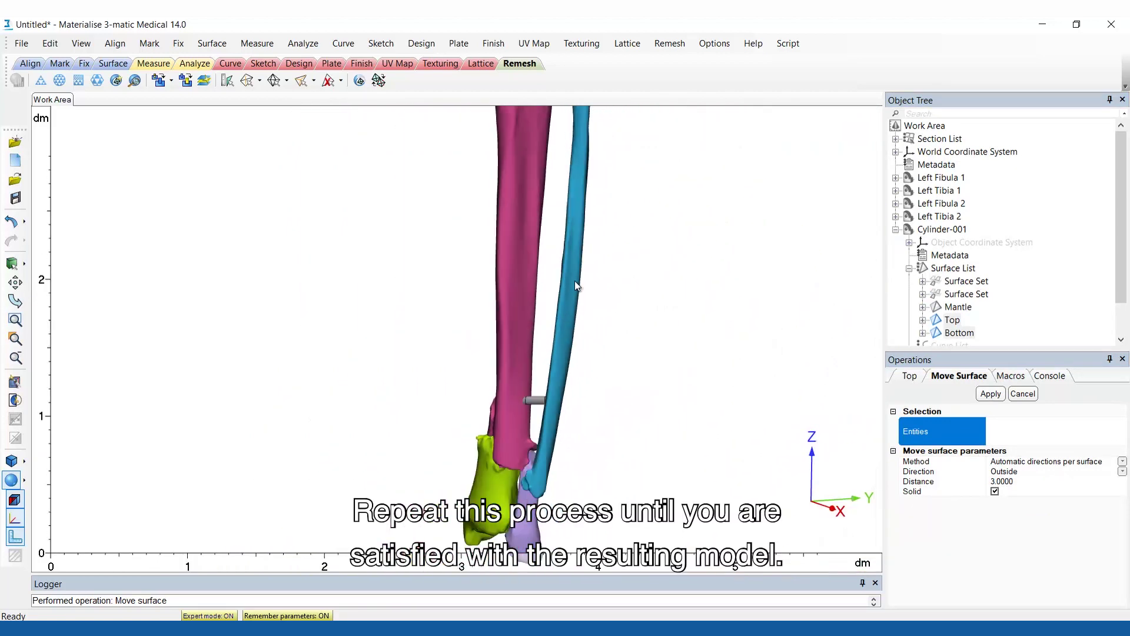
{"action": "right_click_drag", "start_coordinate": [576, 282], "coordinate": [525, 316]}
{"action": "left_click", "coordinate": [422, 43]}
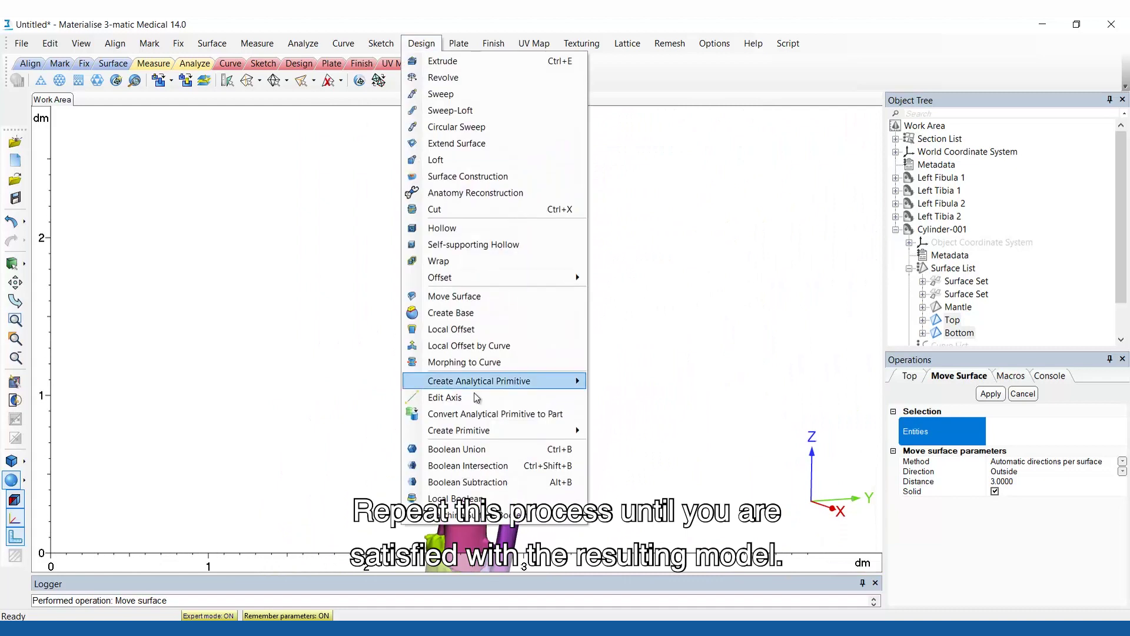
{"action": "mouse_move", "coordinate": [454, 432]}
{"action": "left_click", "coordinate": [644, 432]}
{"action": "scroll", "coordinate": [523, 341], "scroll_direction": "up", "scroll_amount": 2}
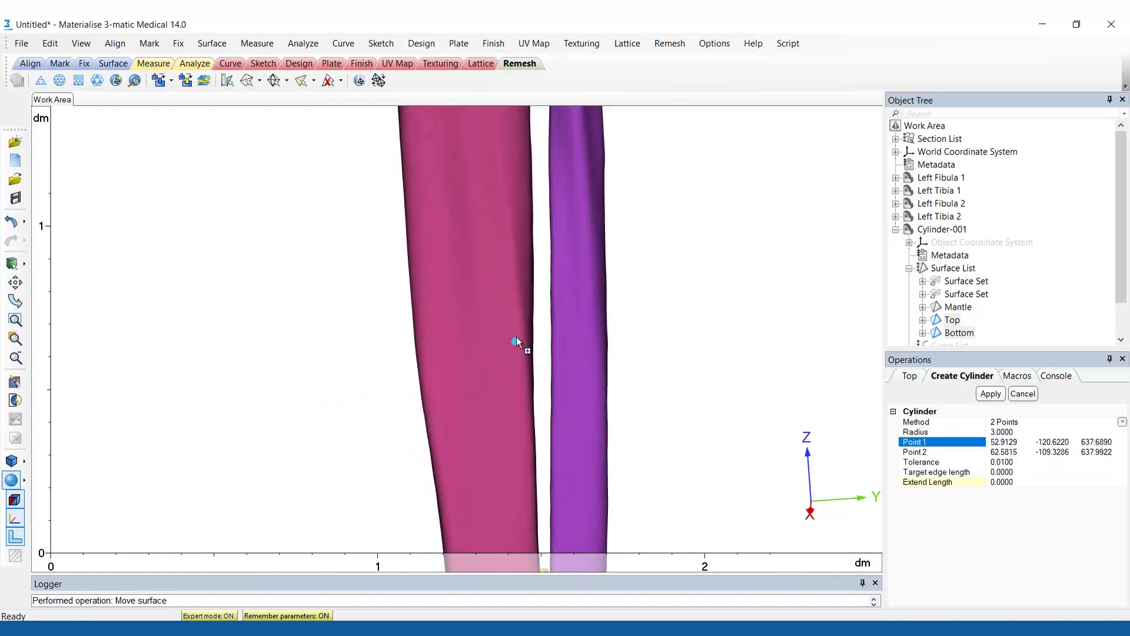
{"action": "left_click", "coordinate": [518, 342]}
{"action": "mouse_move", "coordinate": [518, 341]}
{"action": "right_mouse_down"}
{"action": "mouse_move", "coordinate": [622, 391]}
{"action": "mouse_move", "coordinate": [598, 352]}
{"action": "mouse_move", "coordinate": [530, 359]}
{"action": "right_mouse_up"}
{"action": "left_click", "coordinate": [597, 349]}
{"action": "left_click", "coordinate": [990, 393]}
Step: Extend the mid-shaft cylinder's Top and Bottom surfaces 3 mm outside with Move Surface
{"action": "left_click", "coordinate": [422, 43]}
{"action": "left_click", "coordinate": [442, 295]}
{"action": "left_click", "coordinate": [896, 332]}
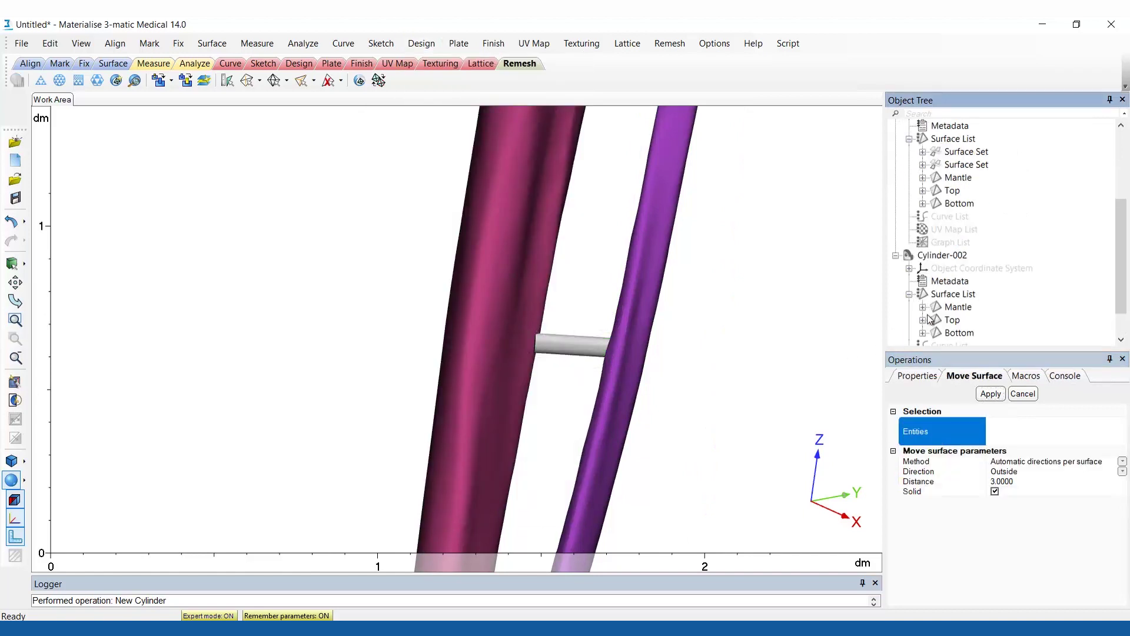
{"action": "left_click", "coordinate": [945, 319]}
{"action": "left_click", "coordinate": [954, 333], "text": "ctrl"}
{"action": "left_click", "coordinate": [990, 393]}
Step: Create a third 3 mm radius cylinder by 2 Points between the tibia and fibula just below the knee end
{"action": "scroll", "coordinate": [608, 318], "scroll_direction": "down", "scroll_amount": 2}
{"action": "middle_click_drag", "start_coordinate": [607, 318], "coordinate": [609, 447]}
{"action": "right_click_drag", "start_coordinate": [609, 447], "coordinate": [545, 376]}
{"action": "left_click", "coordinate": [422, 43]}
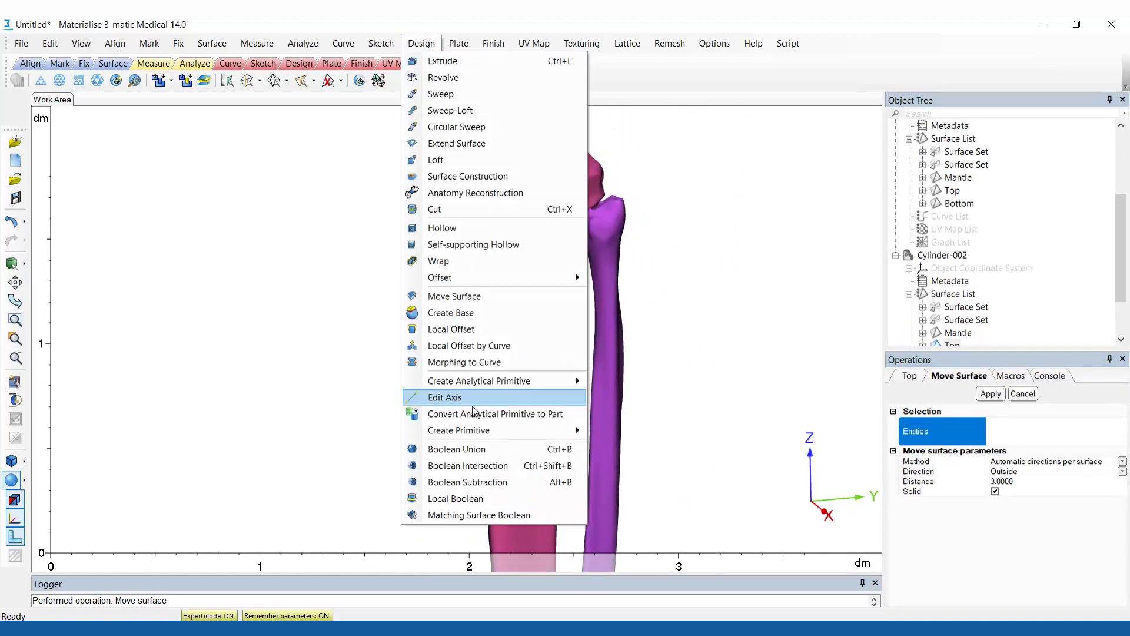
{"action": "mouse_move", "coordinate": [474, 429]}
{"action": "left_click", "coordinate": [617, 461]}
{"action": "scroll", "coordinate": [609, 295], "scroll_direction": "up", "scroll_amount": 3}
{"action": "right_click_drag", "start_coordinate": [569, 332], "coordinate": [606, 343]}
{"action": "left_click", "coordinate": [609, 295]}
{"action": "left_click", "coordinate": [694, 318]}
{"action": "left_click", "coordinate": [990, 393]}
Step: Extend the uppermost cylinder's Top and Bottom surfaces 3 mm outside with Move Surface
{"action": "left_click", "coordinate": [422, 42]}
{"action": "left_click", "coordinate": [441, 296]}
{"action": "left_click", "coordinate": [895, 333]}
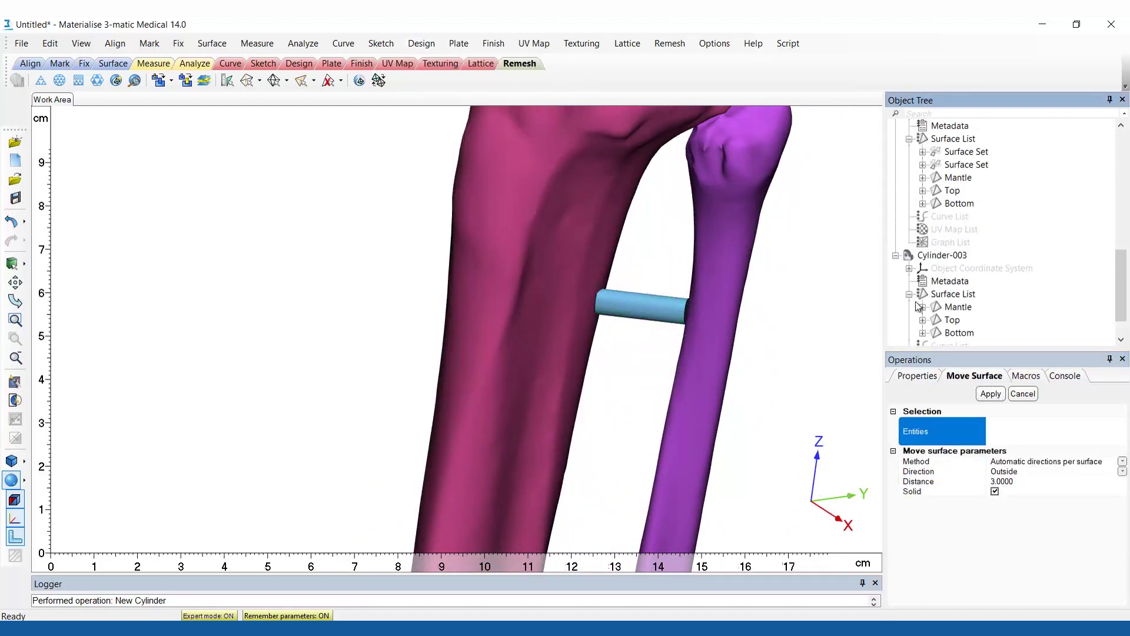
{"action": "left_click", "coordinate": [946, 320]}
{"action": "left_click", "coordinate": [953, 332], "text": "ctrl"}
{"action": "left_click", "coordinate": [990, 394]}
Step: Check the three connecting cylinders on the whole model and collapse the object tree
{"action": "scroll", "coordinate": [608, 335], "scroll_direction": "down", "scroll_amount": 5}
{"action": "scroll", "coordinate": [607, 359], "scroll_direction": "up", "scroll_amount": 1}
{"action": "middle_click_drag", "start_coordinate": [608, 358], "coordinate": [510, 287]}
{"action": "right_click_drag", "start_coordinate": [759, 365], "coordinate": [736, 351]}
{"action": "scroll", "coordinate": [627, 361], "scroll_direction": "down", "scroll_amount": 4}
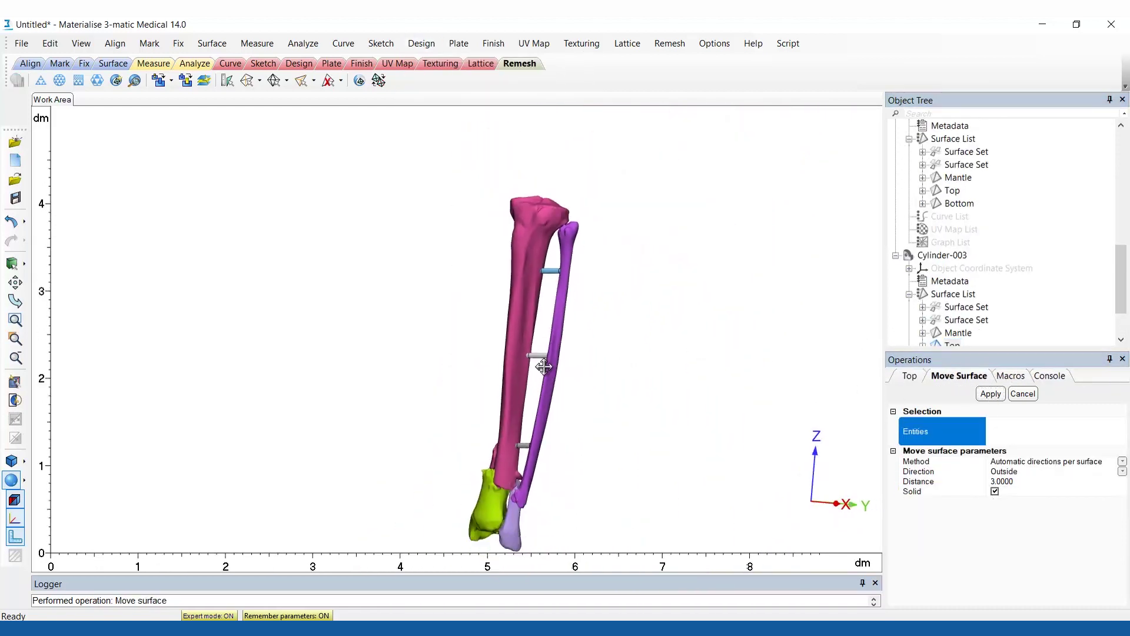
{"action": "middle_click_drag", "start_coordinate": [540, 365], "coordinate": [487, 330]}
{"action": "right_click_drag", "start_coordinate": [772, 400], "coordinate": [781, 370]}
{"action": "right_click", "coordinate": [1065, 252]}
{"action": "left_click", "coordinate": [1073, 257]}
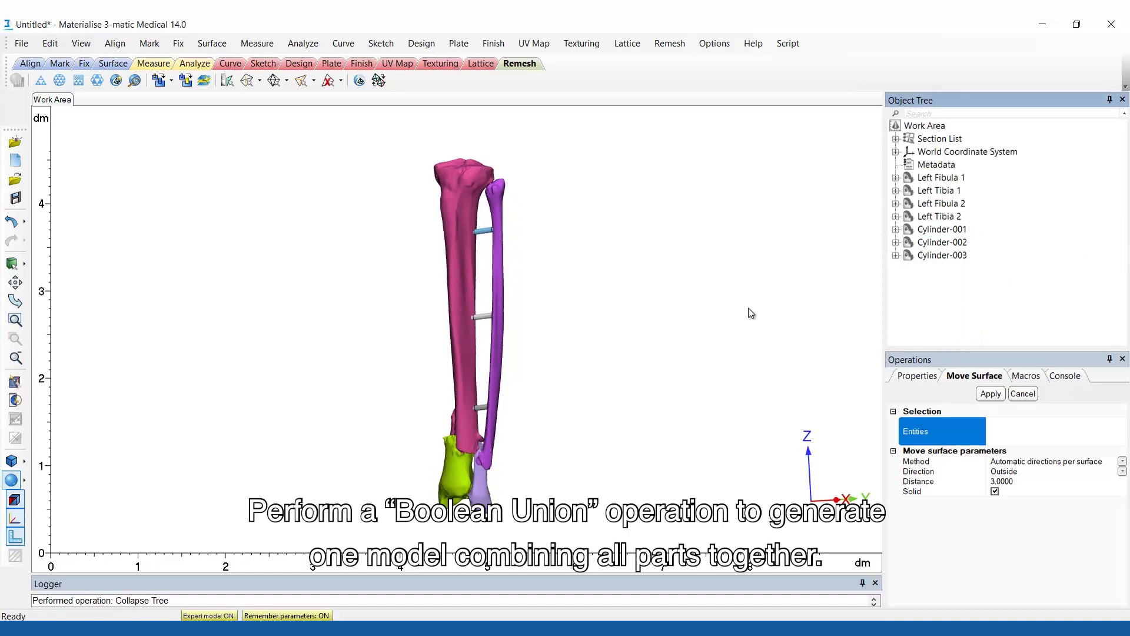
Step: Combine the four bone parts and three cylinders with Boolean Union into a new part named Union Result, keeping the originals
{"action": "left_click", "coordinate": [421, 43]}
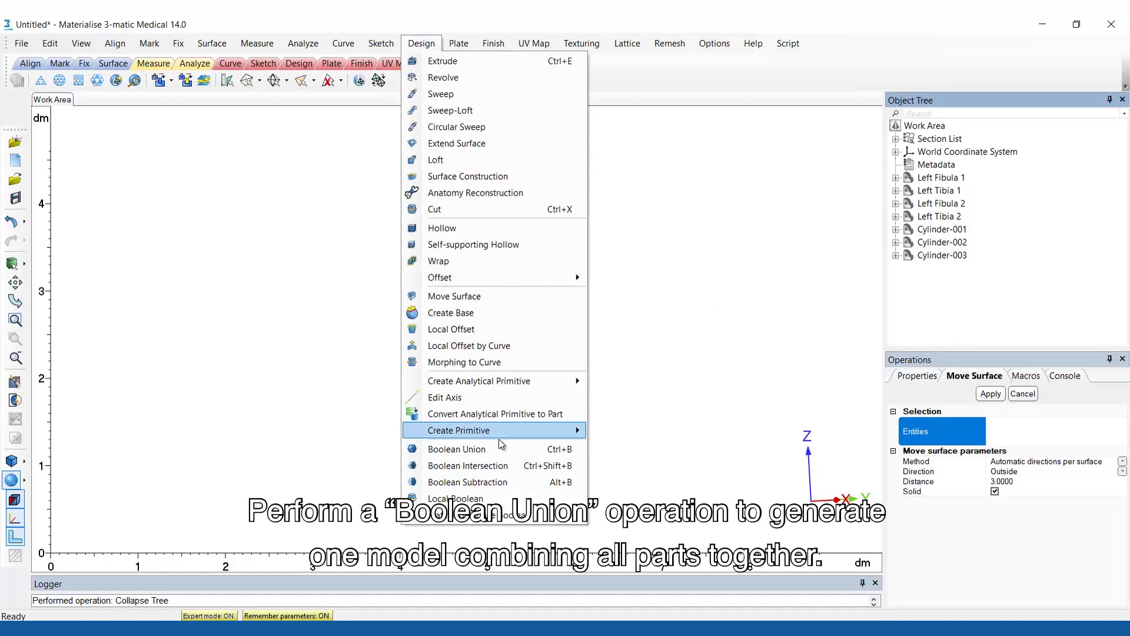
{"action": "left_click", "coordinate": [513, 450]}
{"action": "left_click", "coordinate": [947, 180]}
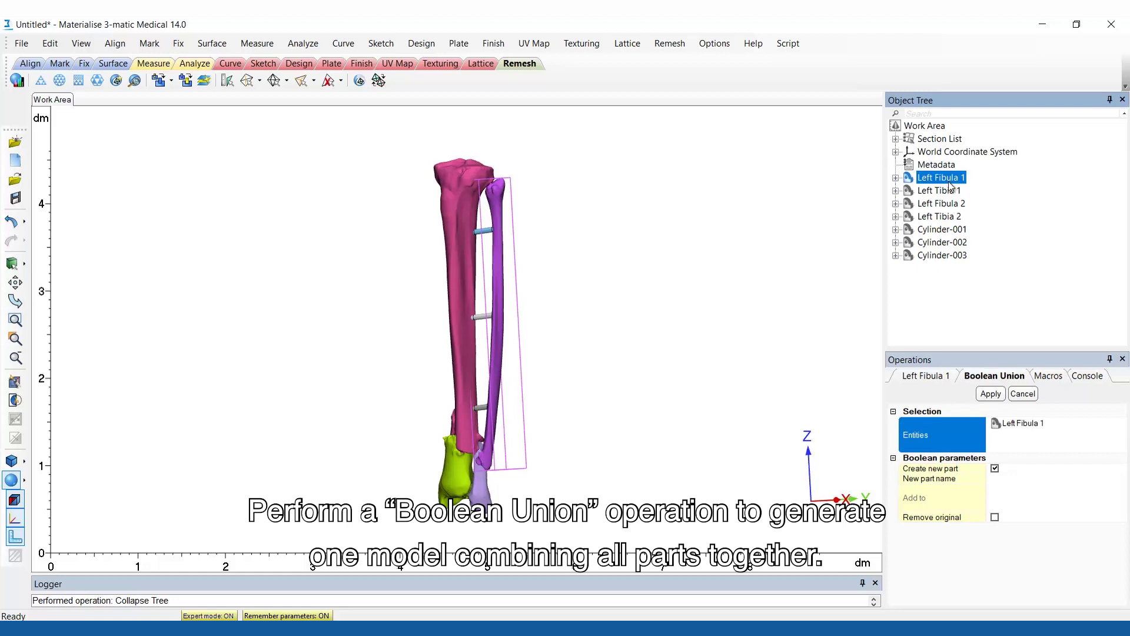
{"action": "left_click", "coordinate": [960, 257], "text": "shift"}
{"action": "left_click", "coordinate": [999, 479]}
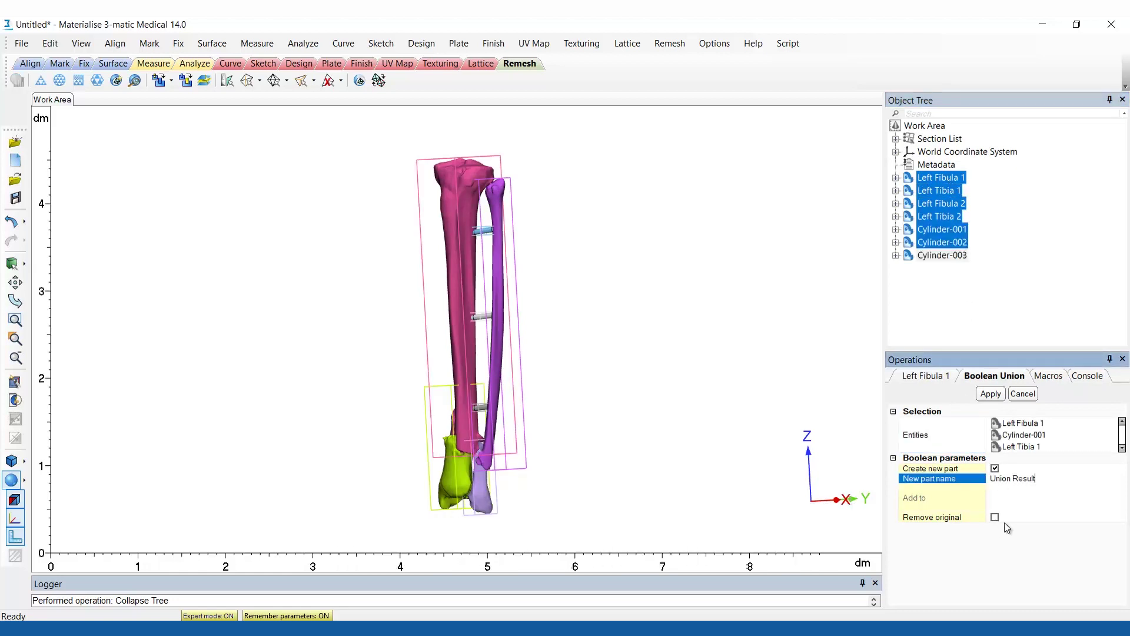
{"action": "left_click", "coordinate": [991, 395]}
Step: Hide the four original bone parts and the three cylinders, leaving Union Result shown
{"action": "left_click", "coordinate": [938, 177]}
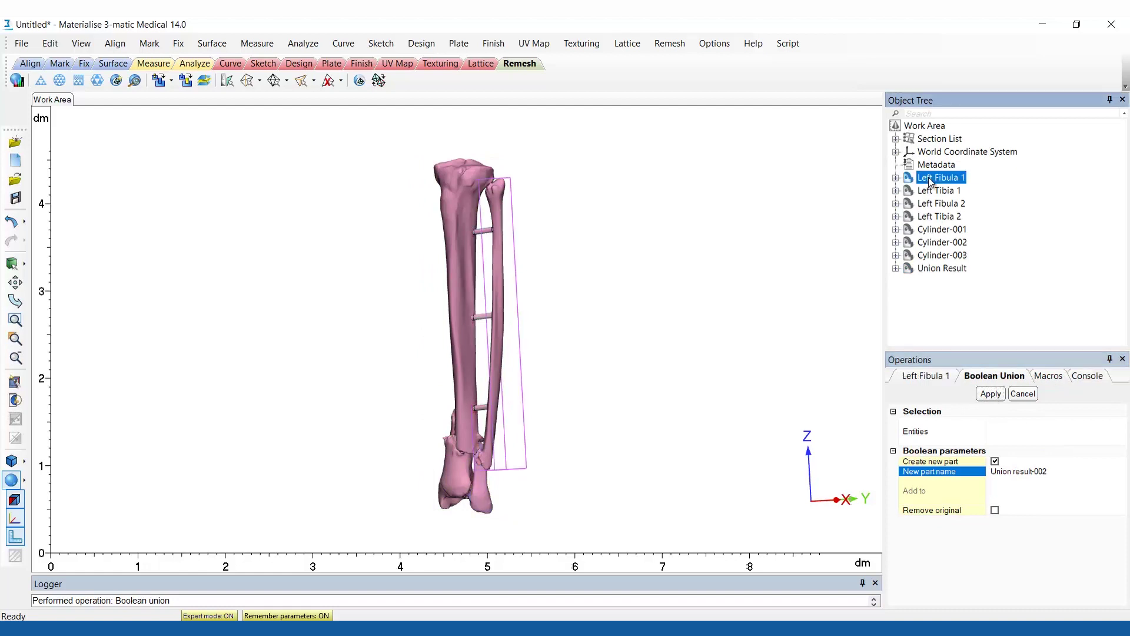
{"action": "left_click", "coordinate": [954, 255], "text": "shift"}
{"action": "right_click", "coordinate": [961, 256]}
{"action": "left_click", "coordinate": [981, 303]}
Step: Open the Fix Wizard for the Union Result part and enable Full analysis in its diagnostics
{"action": "right_click_drag", "start_coordinate": [679, 402], "coordinate": [718, 405]}
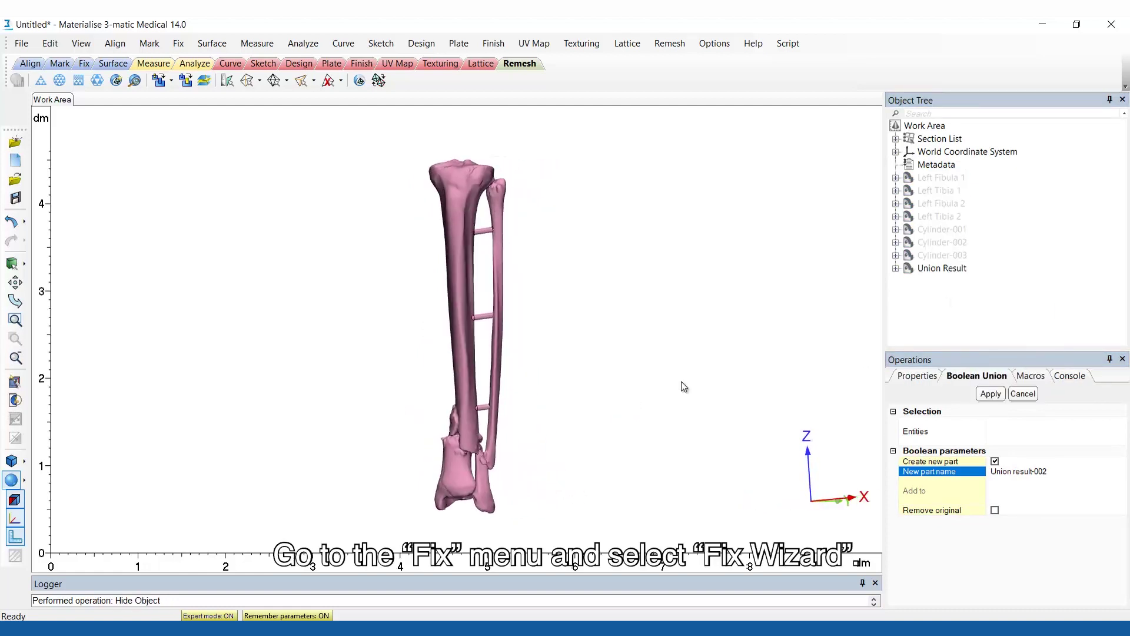
{"action": "left_click", "coordinate": [173, 47]}
{"action": "left_click", "coordinate": [198, 64]}
{"action": "left_click_drag", "start_coordinate": [568, 182], "coordinate": [380, 181]}
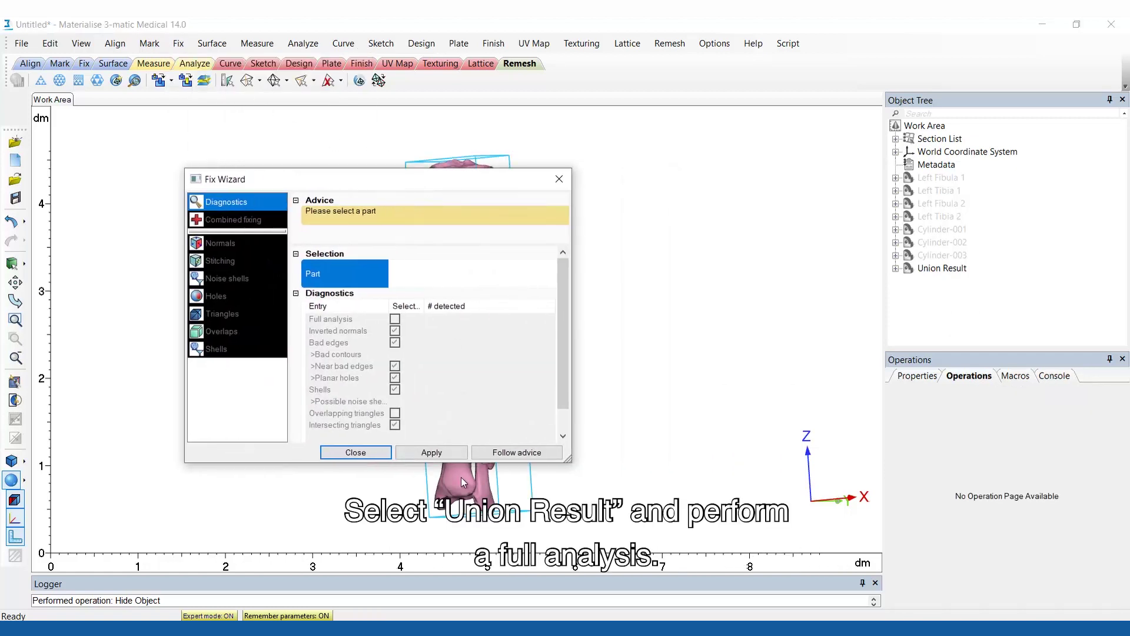
{"action": "right_click_drag", "start_coordinate": [461, 477], "coordinate": [676, 488], "text": "ctrl"}
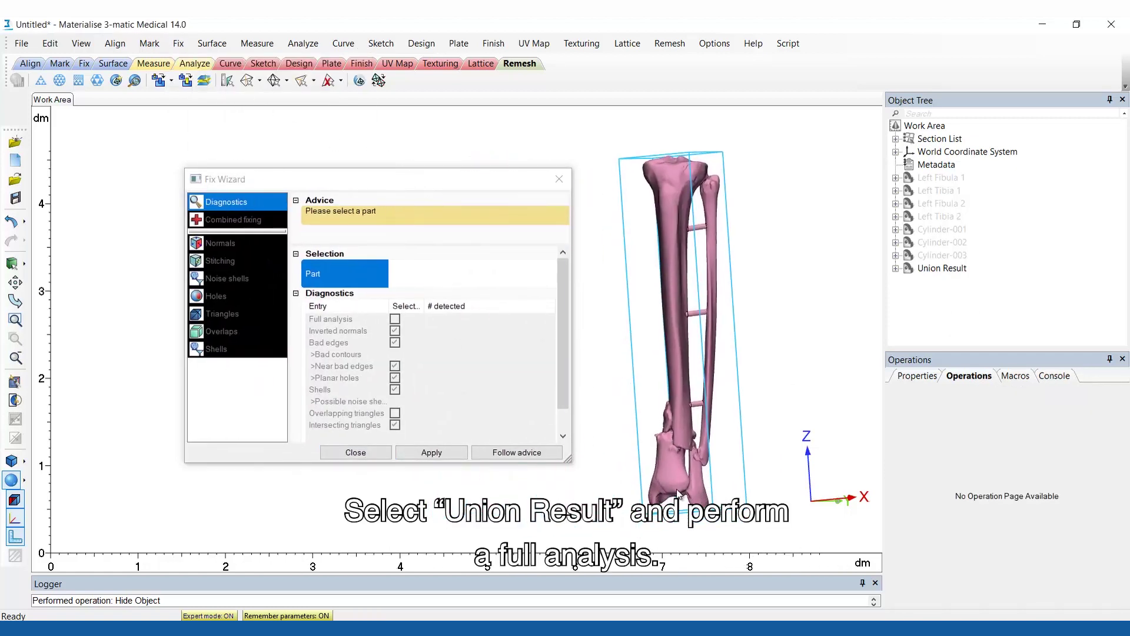
{"action": "left_click", "coordinate": [932, 268]}
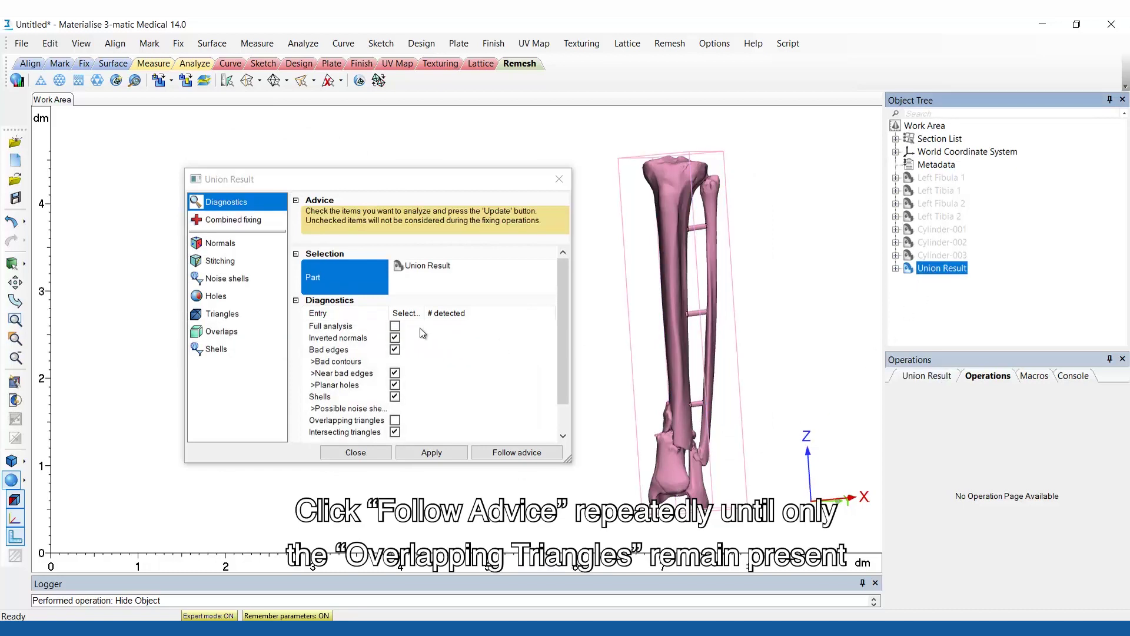
{"action": "left_click", "coordinate": [394, 327]}
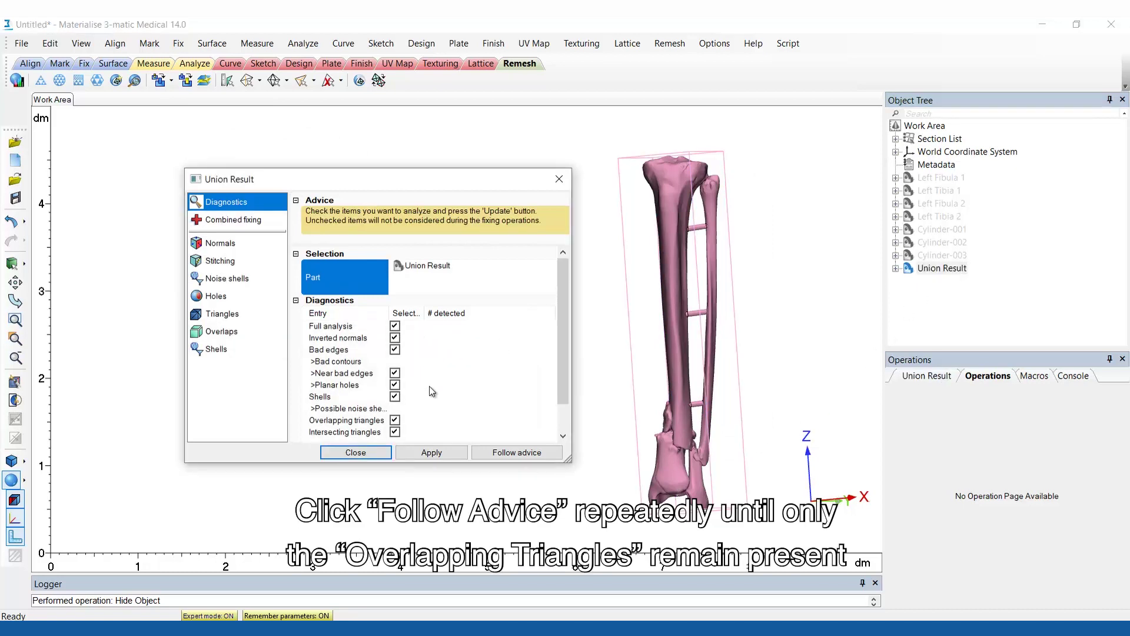
Step: Repair Union Result by repeatedly following the Fix Wizard's advice until only overlapping triangles remain, and close the wizard
{"action": "left_click", "coordinate": [510, 453]}
{"action": "left_click", "coordinate": [510, 453]}
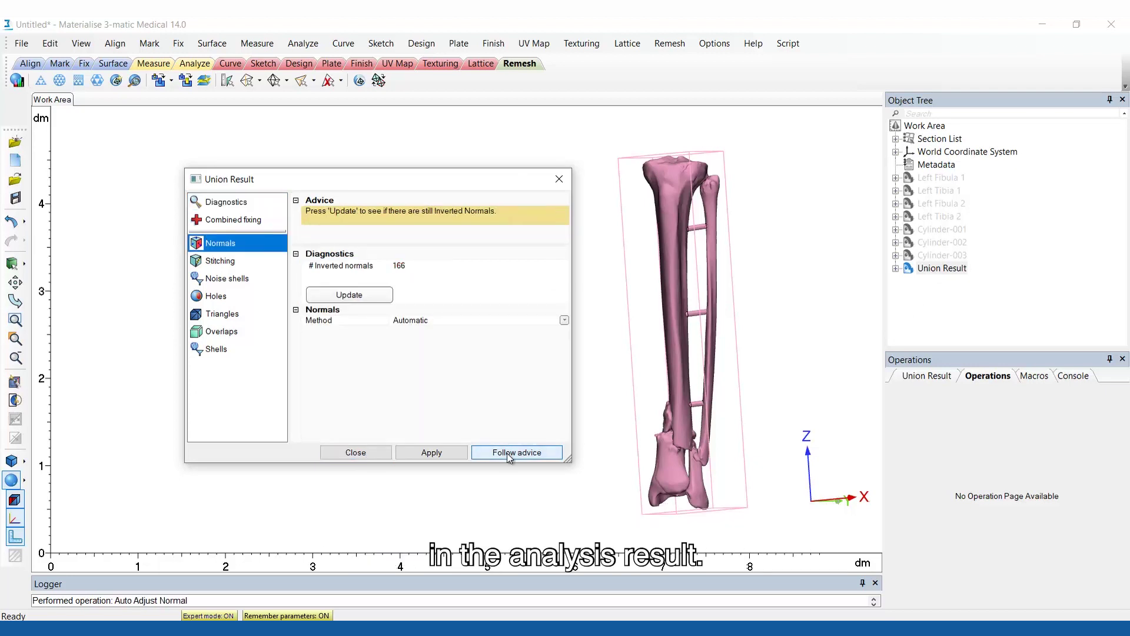
{"action": "left_click", "coordinate": [510, 454]}
{"action": "left_click", "coordinate": [509, 453]}
{"action": "left_click", "coordinate": [509, 454]}
{"action": "left_click", "coordinate": [510, 454]}
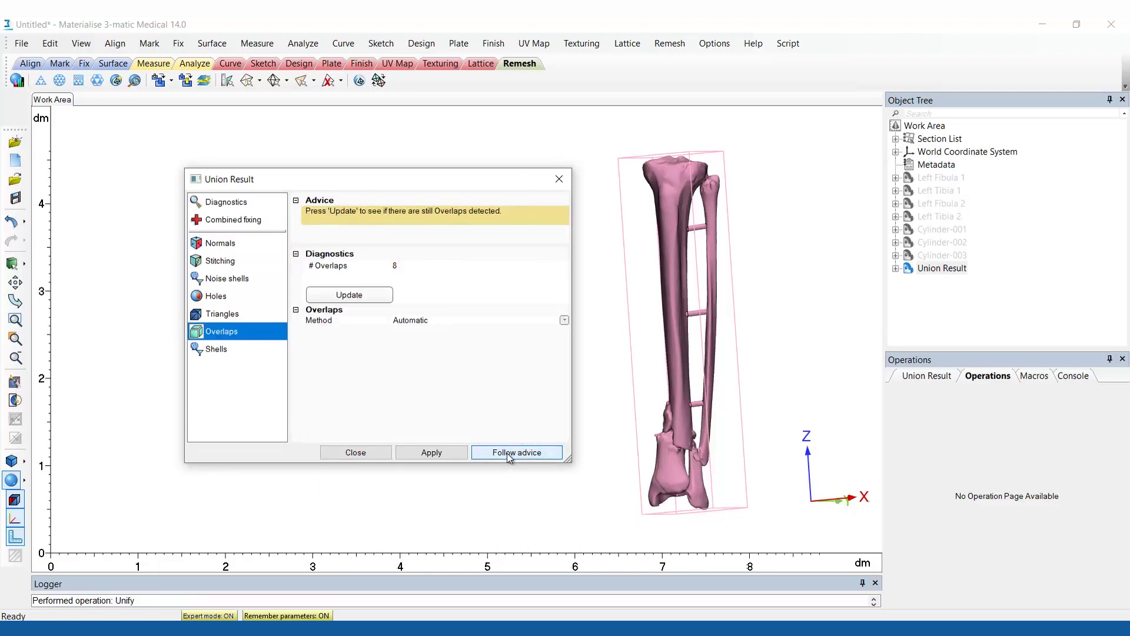
{"action": "left_click", "coordinate": [510, 455]}
{"action": "left_click", "coordinate": [510, 455]}
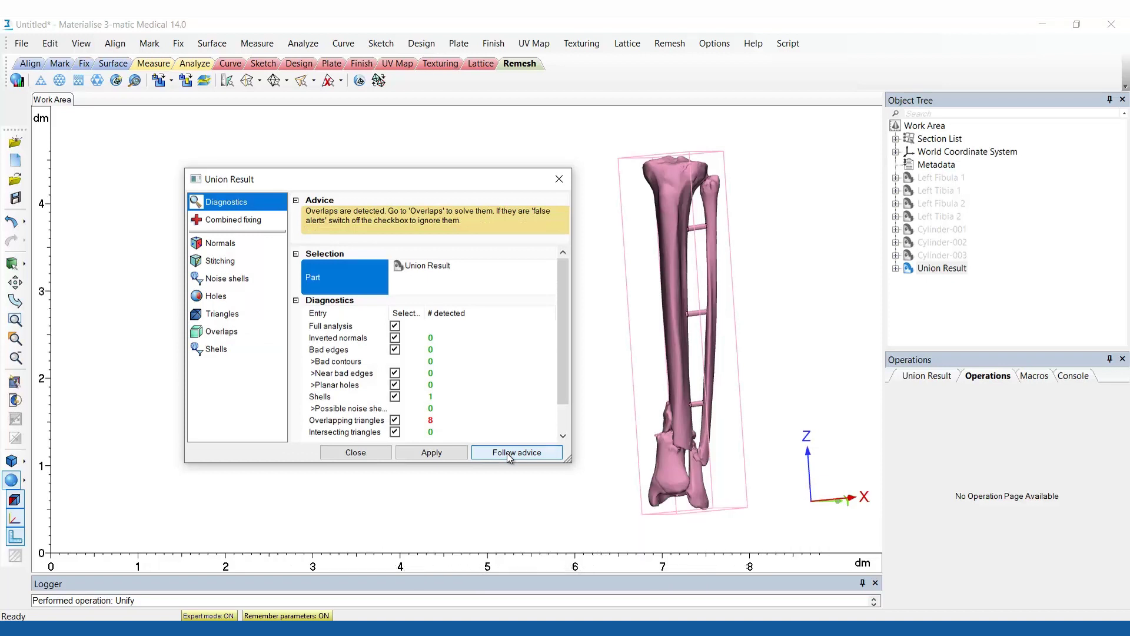
{"action": "left_click", "coordinate": [355, 452]}
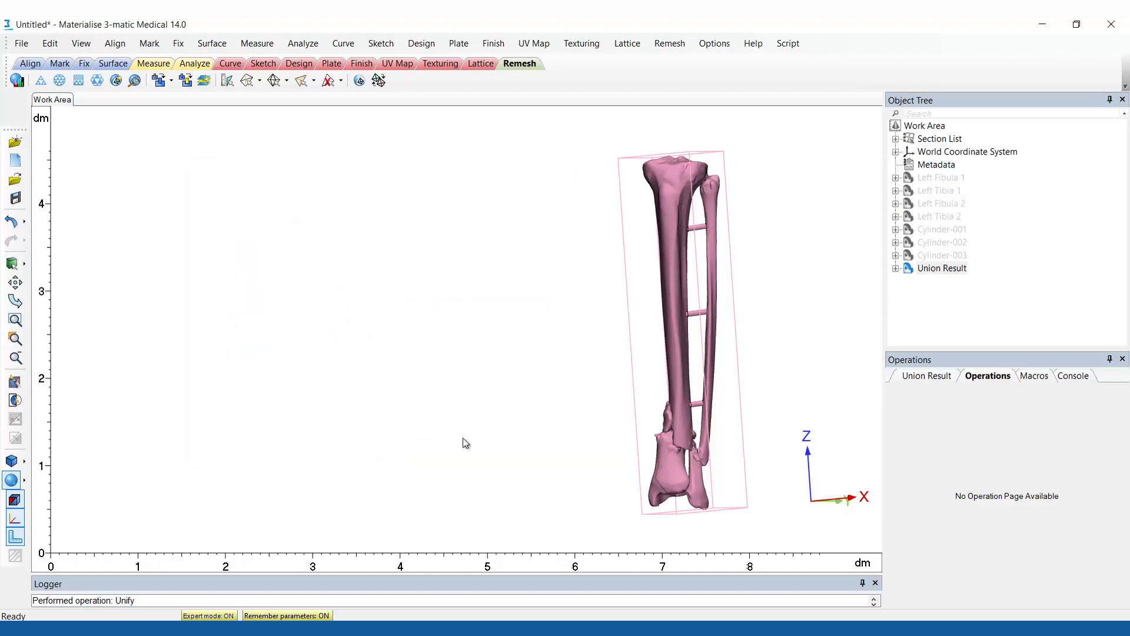
Step: Export Union Result as a Binary STL with a scaling factor of 1
{"action": "middle_click_drag", "start_coordinate": [694, 379], "coordinate": [417, 367]}
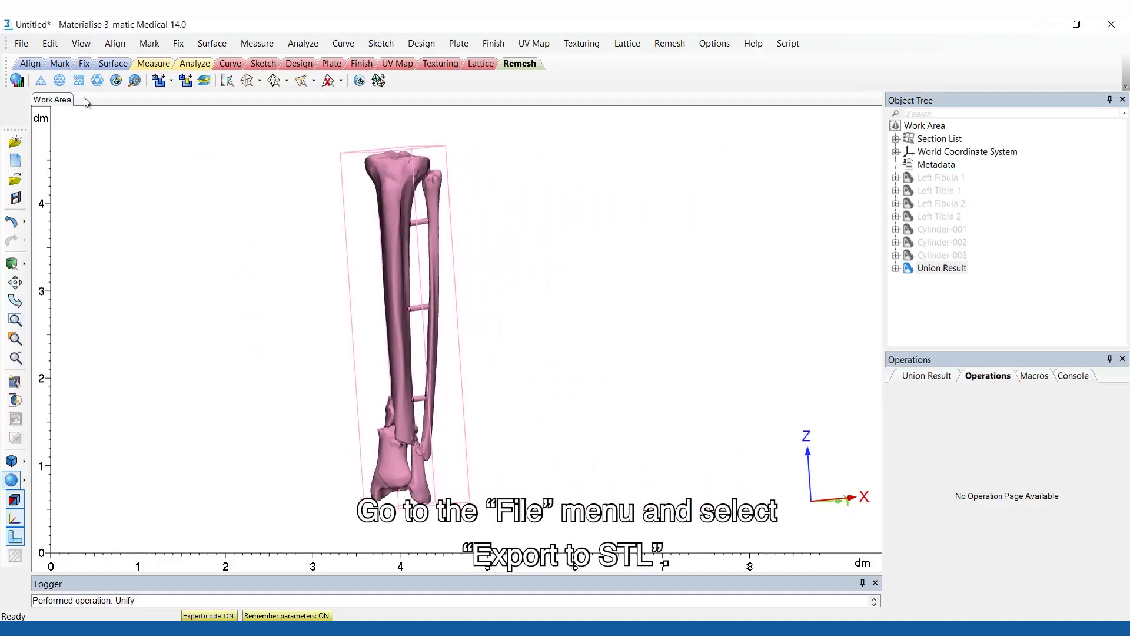
{"action": "left_click", "coordinate": [21, 46]}
{"action": "mouse_move", "coordinate": [269, 179]}
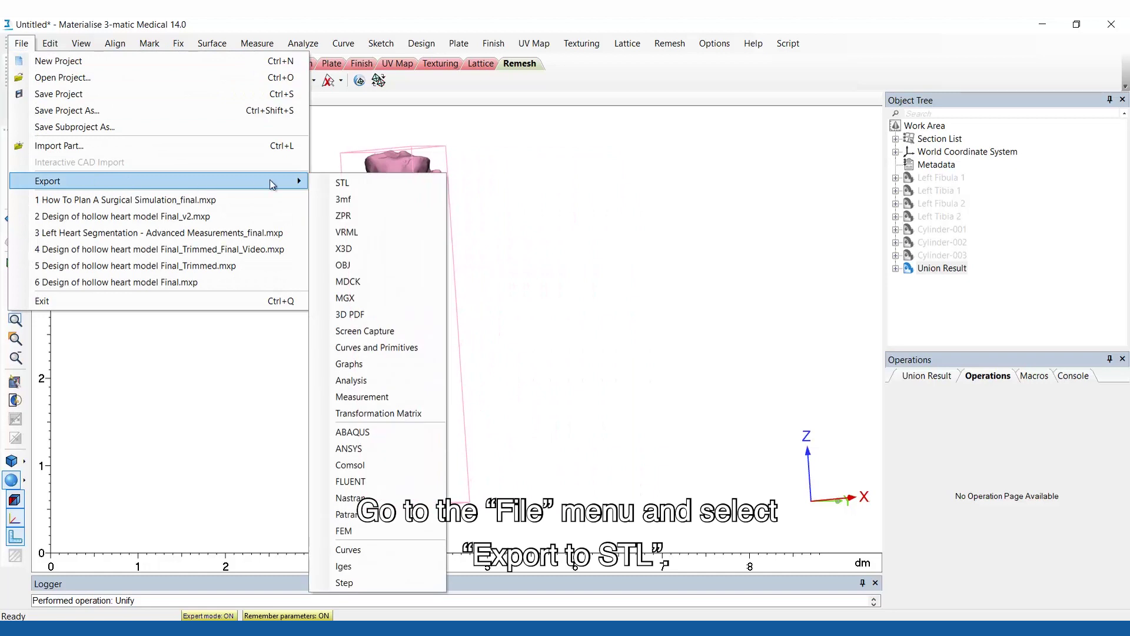
{"action": "left_click", "coordinate": [355, 183]}
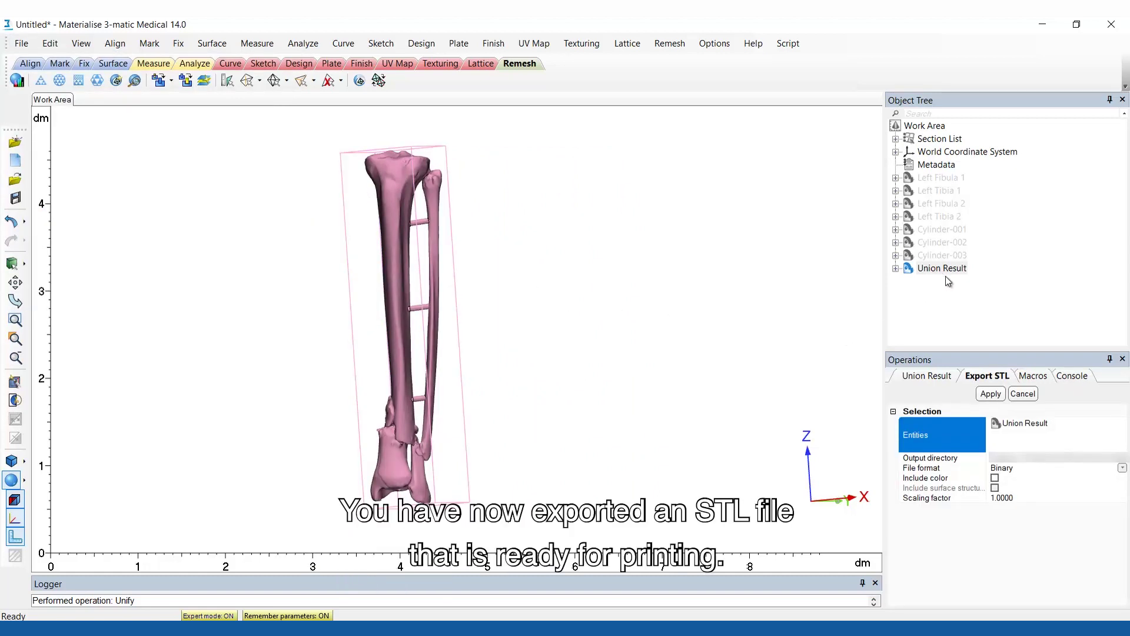
{"action": "left_click", "coordinate": [990, 395]}
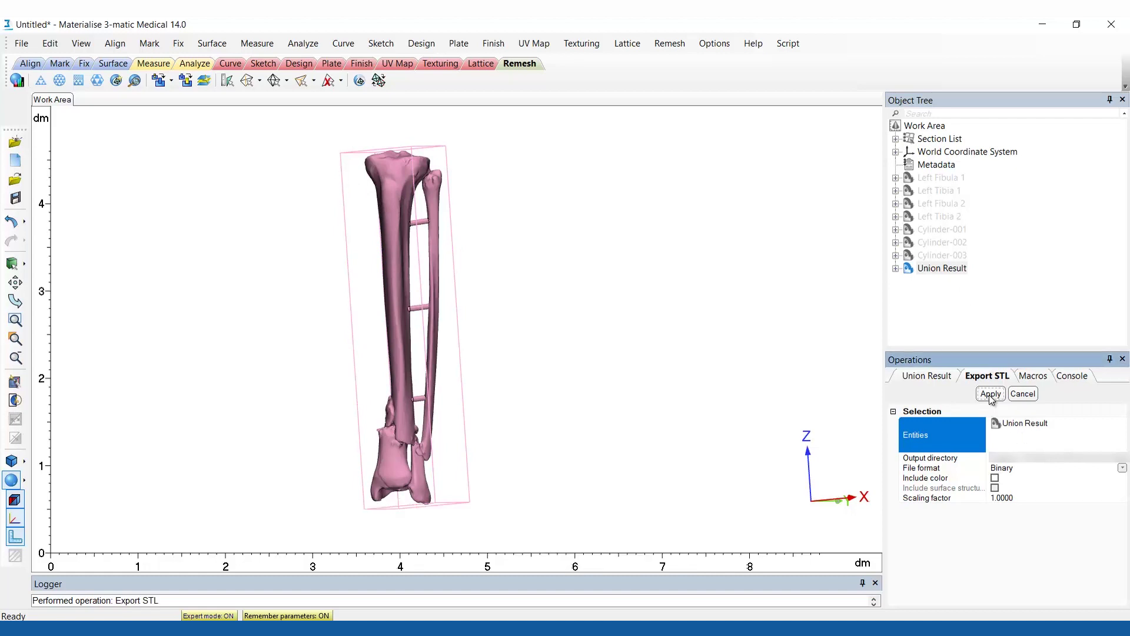